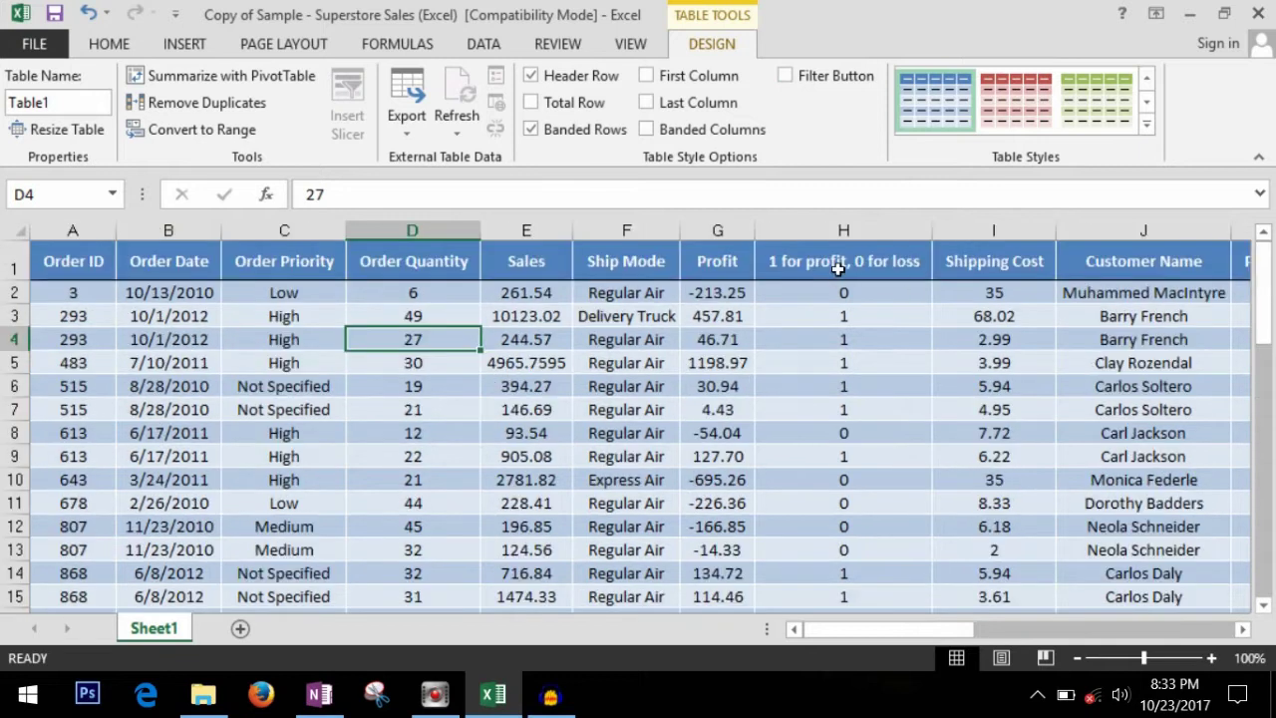
click(837, 263)
click(588, 336)
key(Left)
key(Left)
key(Left)
key(Left)
key(Left)
click(877, 363)
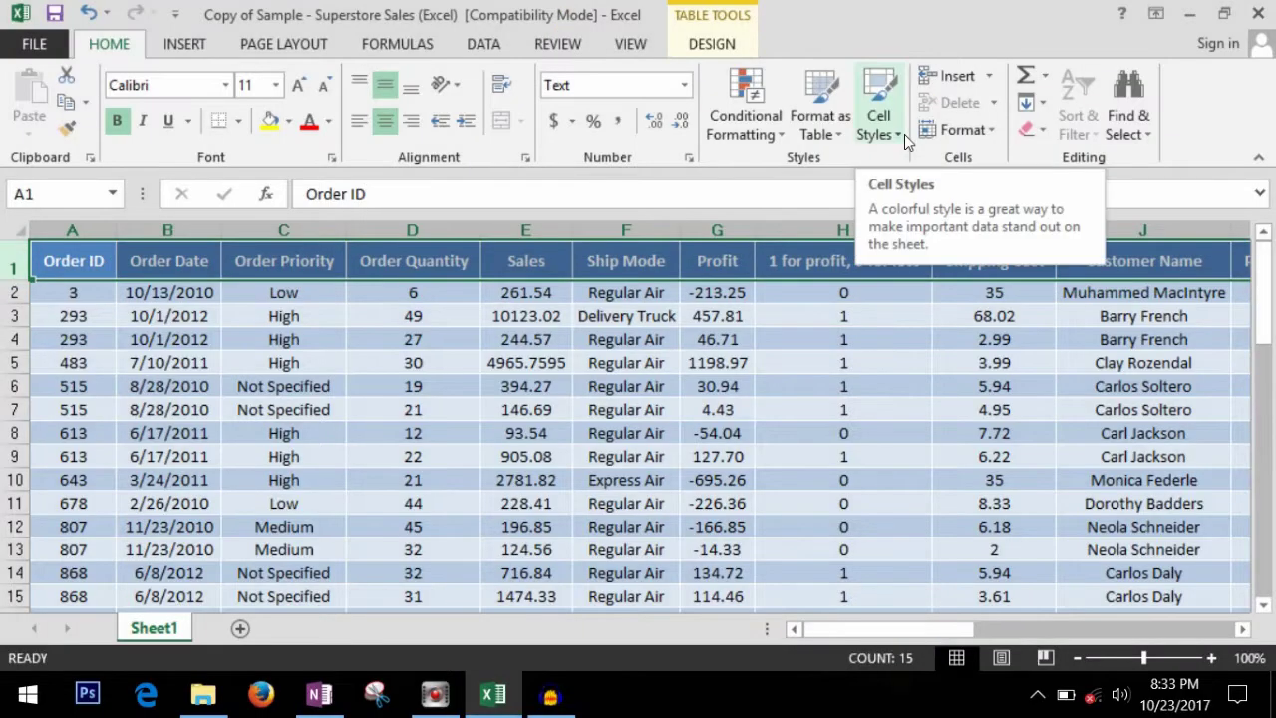
click(698, 411)
click(888, 130)
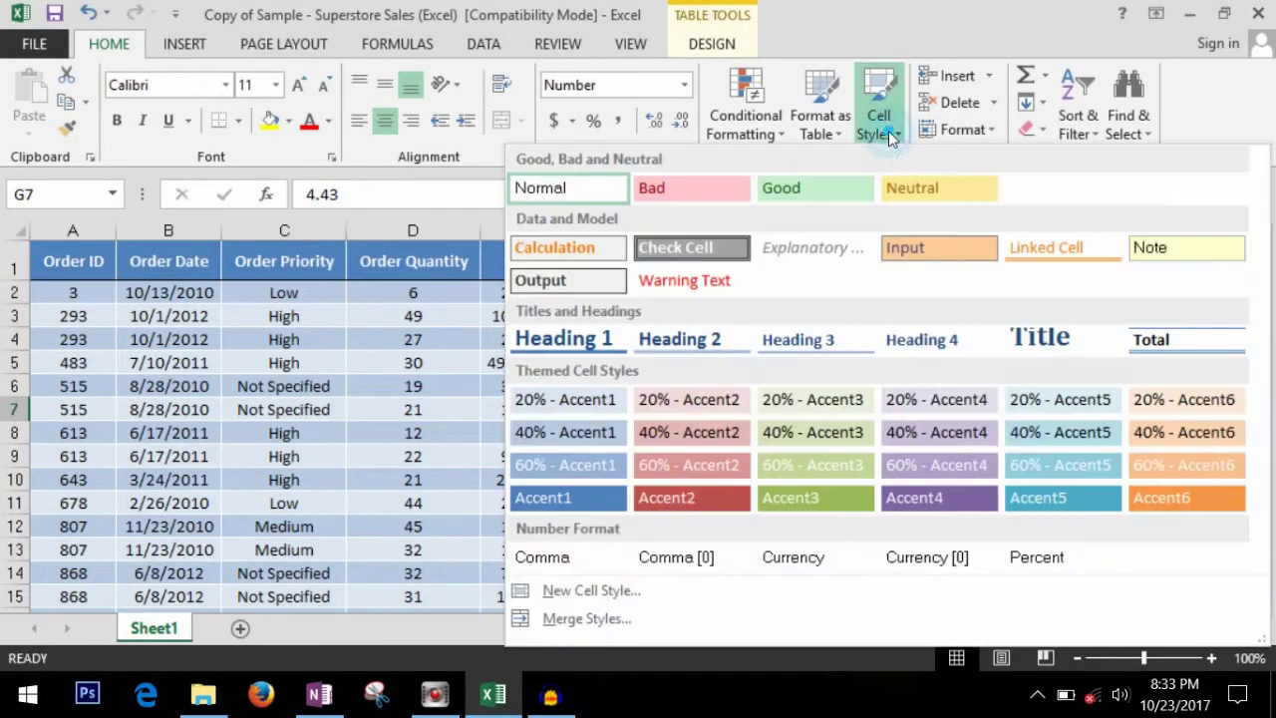
click(890, 132)
click(921, 485)
click(898, 131)
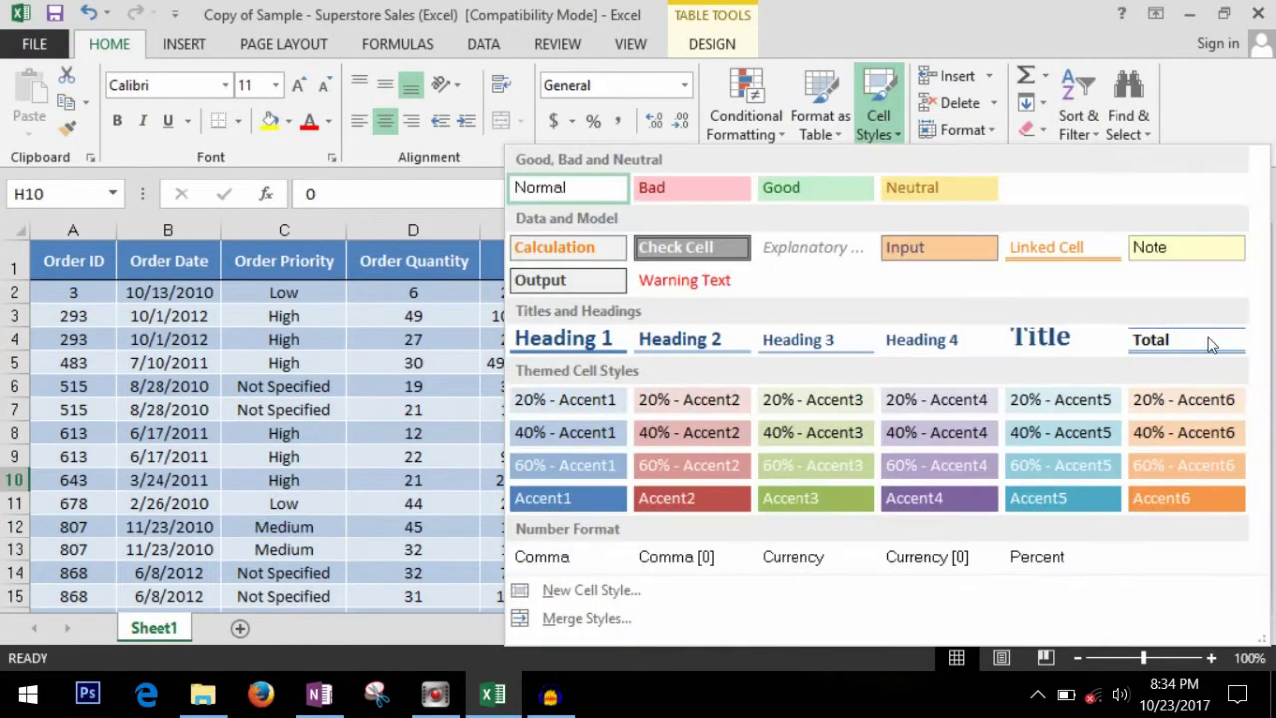
click(410, 407)
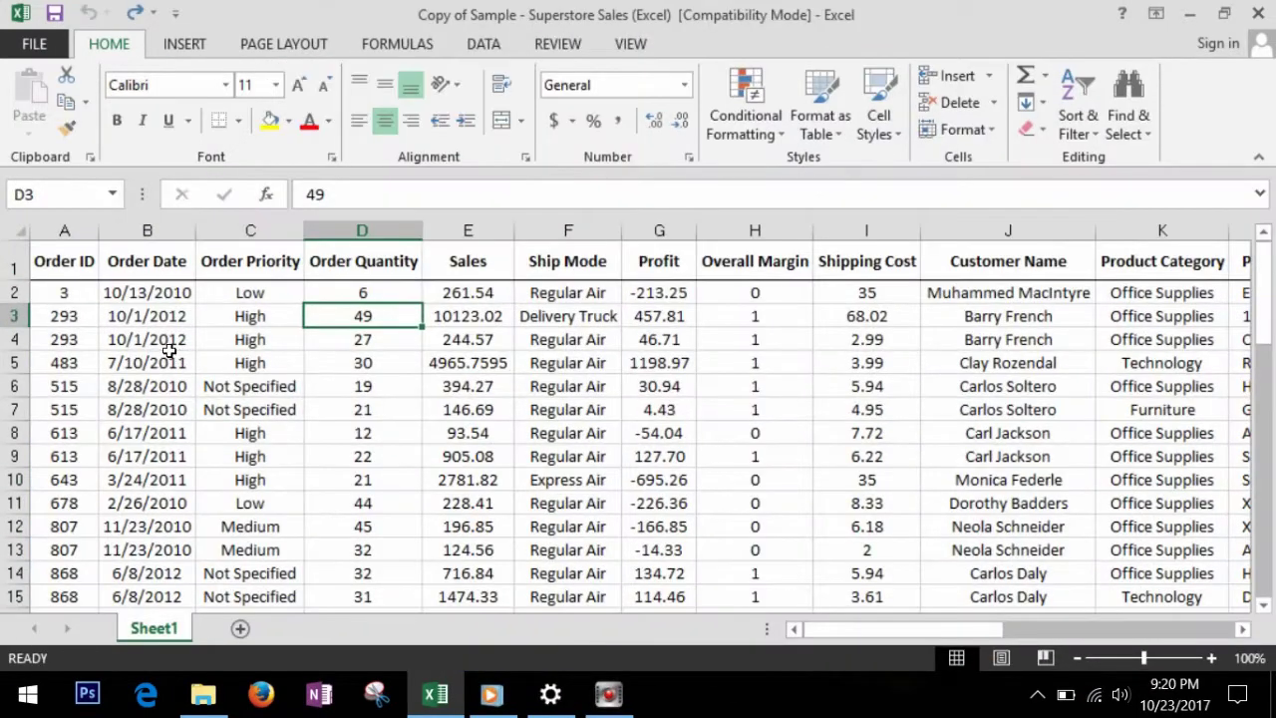
- Examine the conditional formatting categories: Highlight Cells Rules, Top/Bottom Rules, Data Bars, Color Scales and Icon Sets
click(174, 292)
click(283, 338)
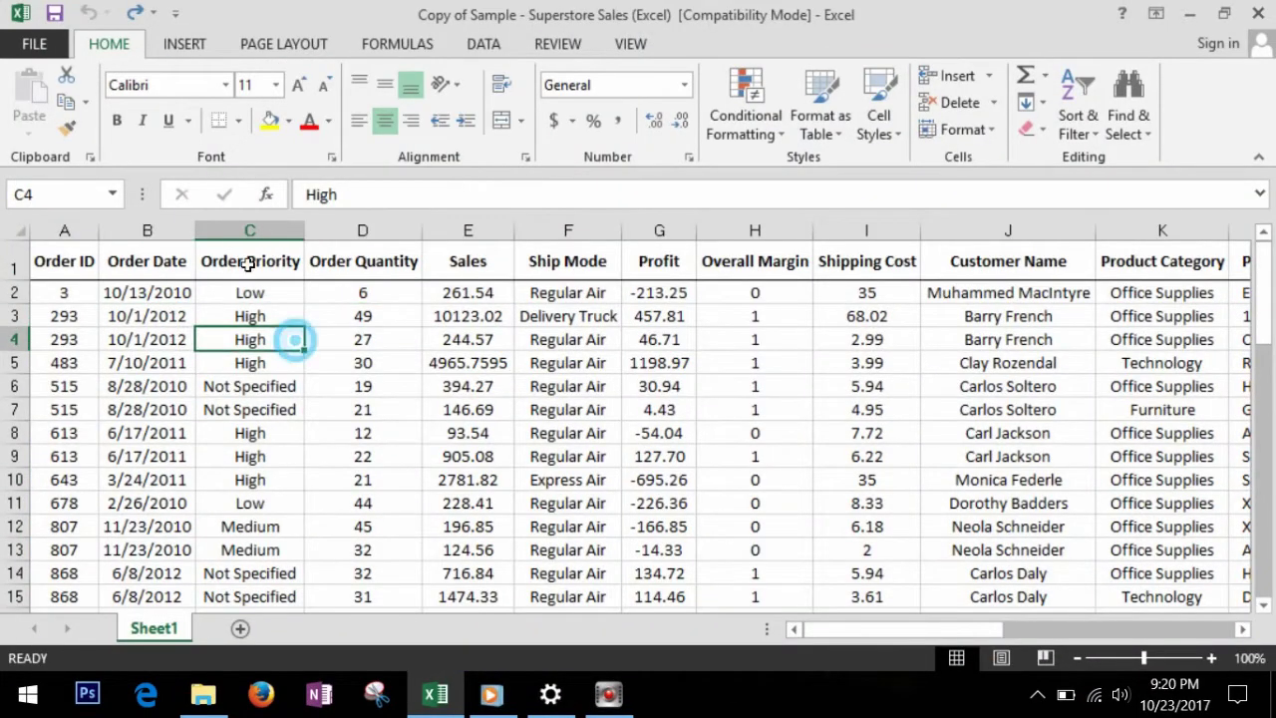
click(781, 134)
mouse_move(780, 171)
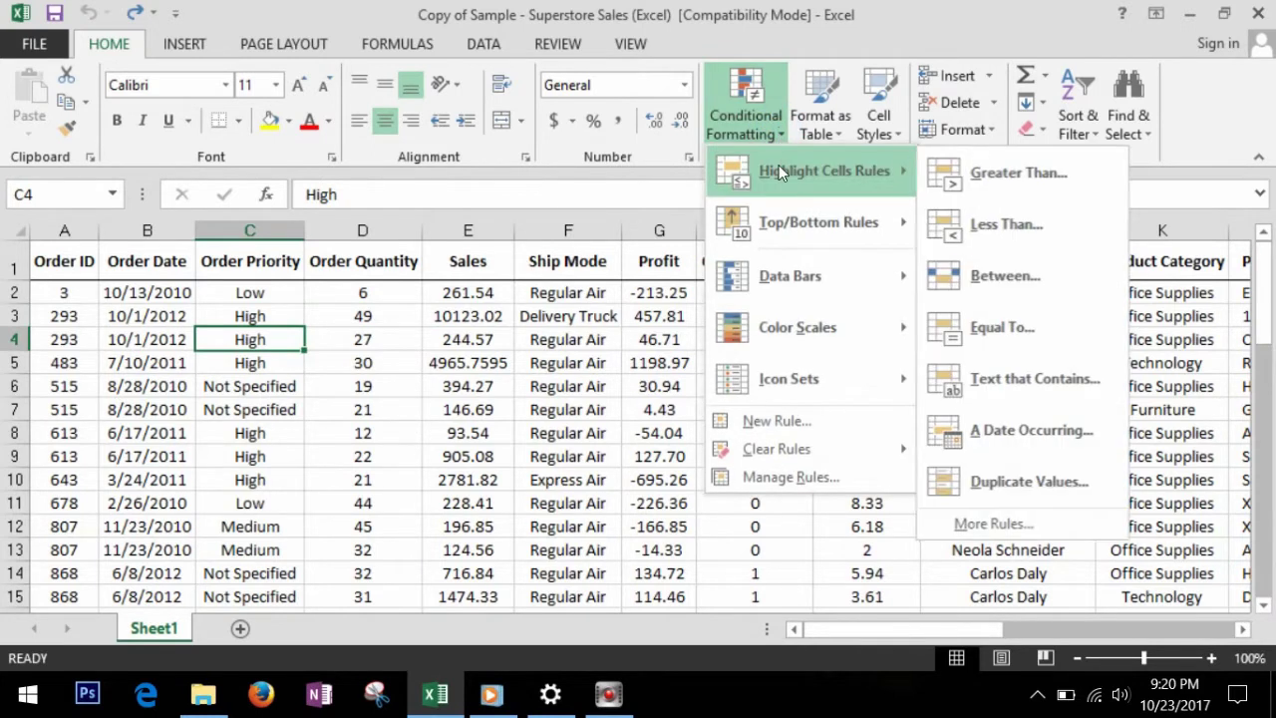
mouse_move(791, 230)
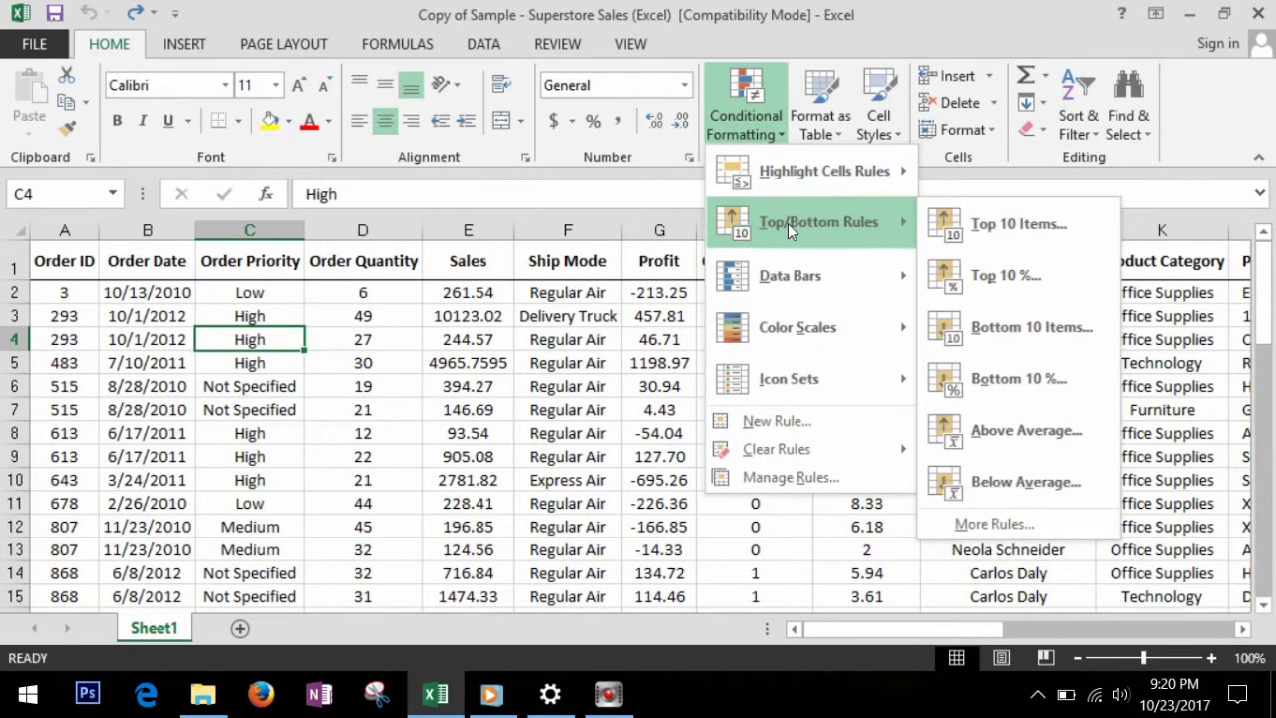
mouse_move(789, 281)
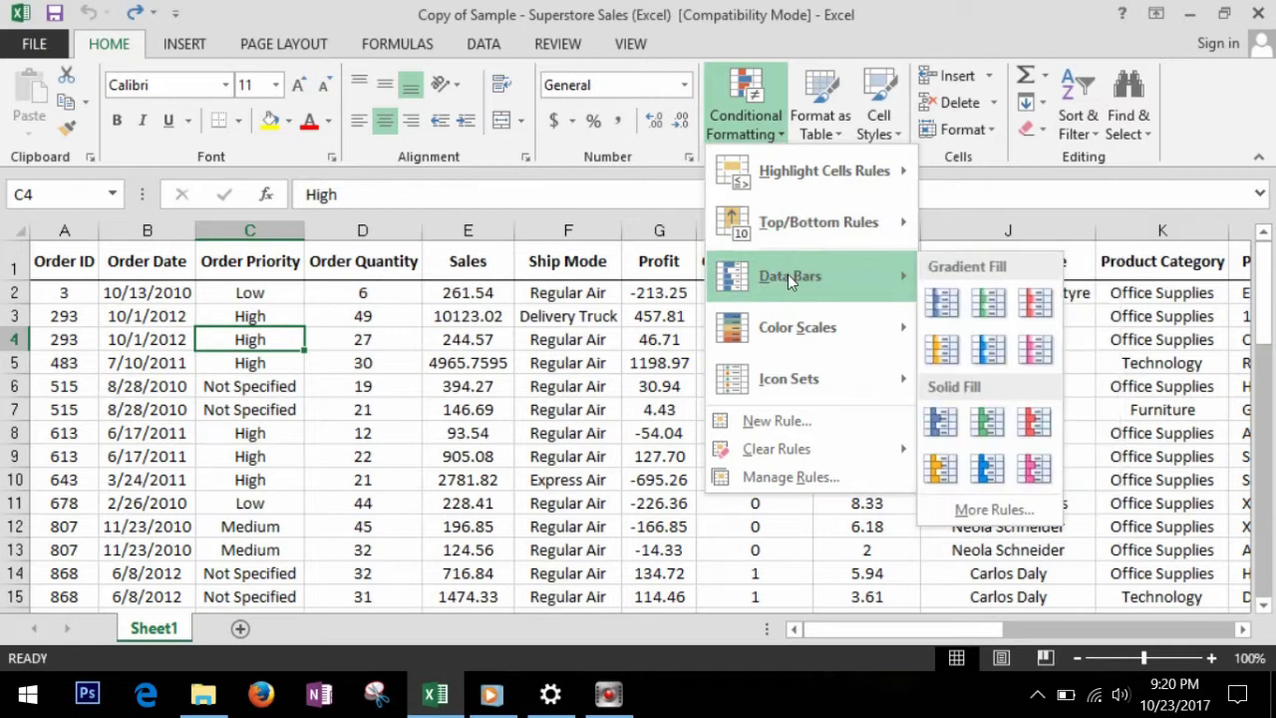
mouse_move(790, 322)
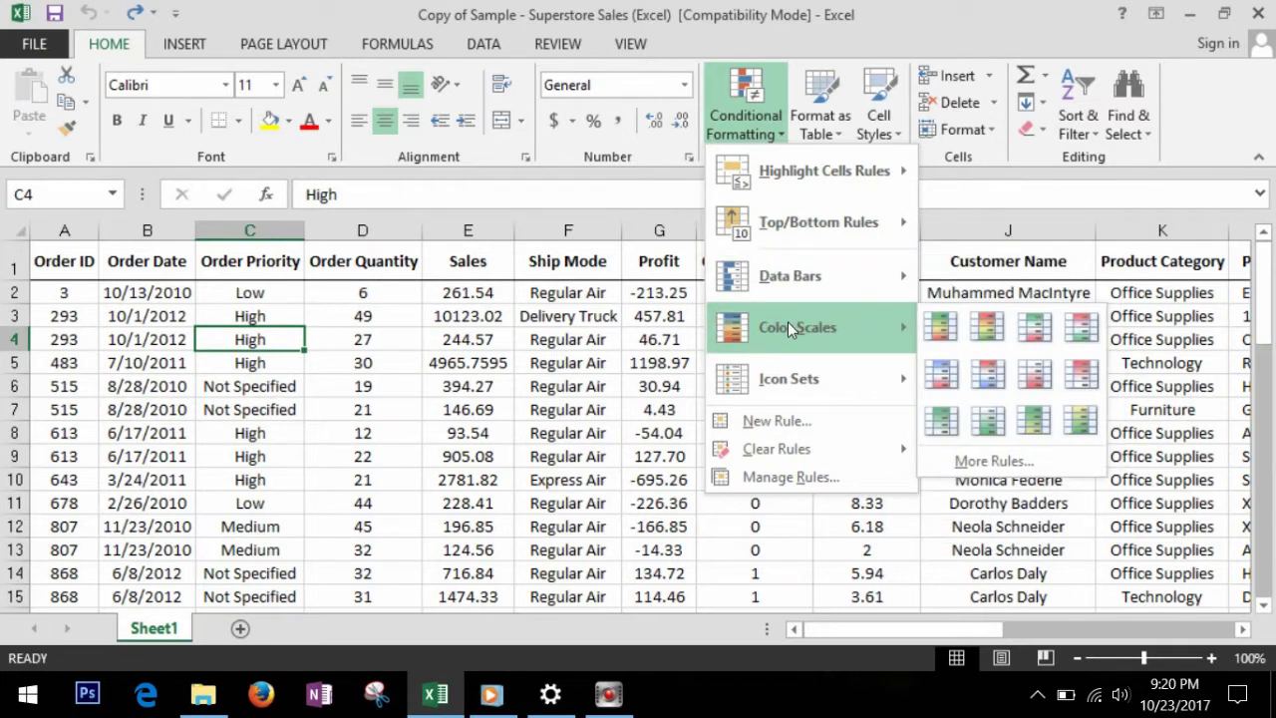
mouse_move(787, 383)
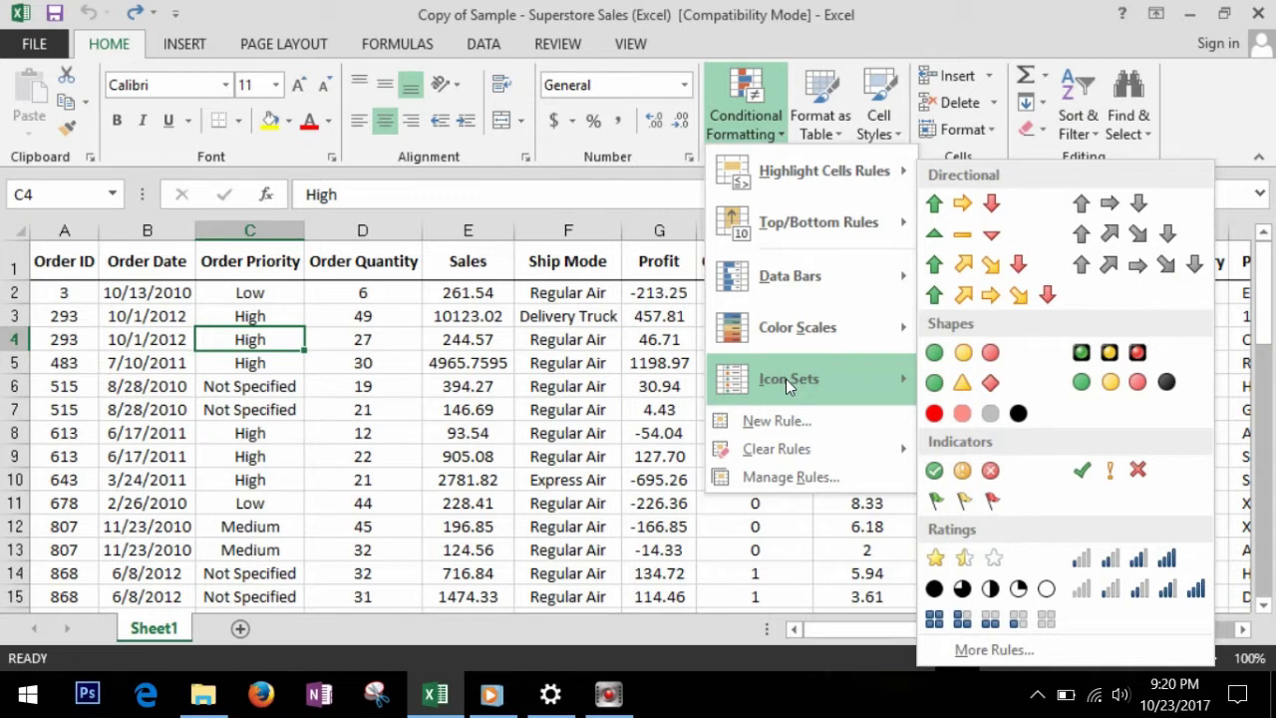
click(555, 371)
click(548, 362)
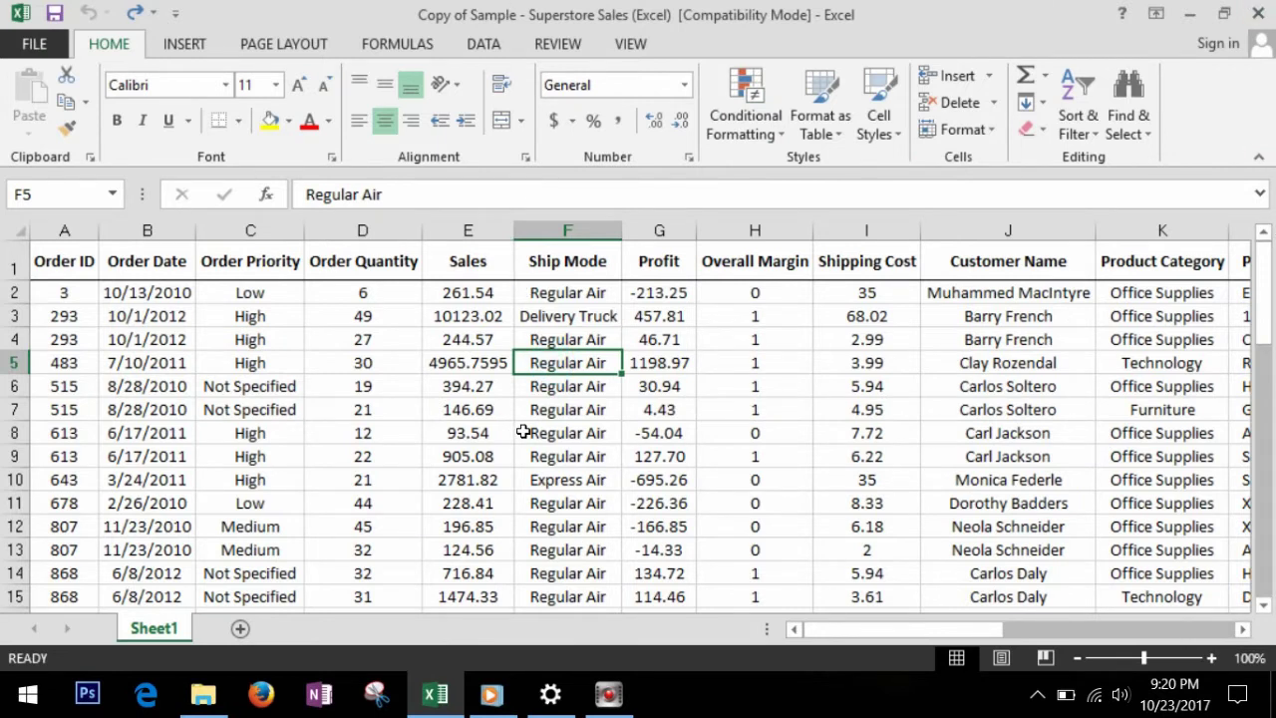
- Look over the sales table's columns from Order Priority across to Shipping days
click(675, 297)
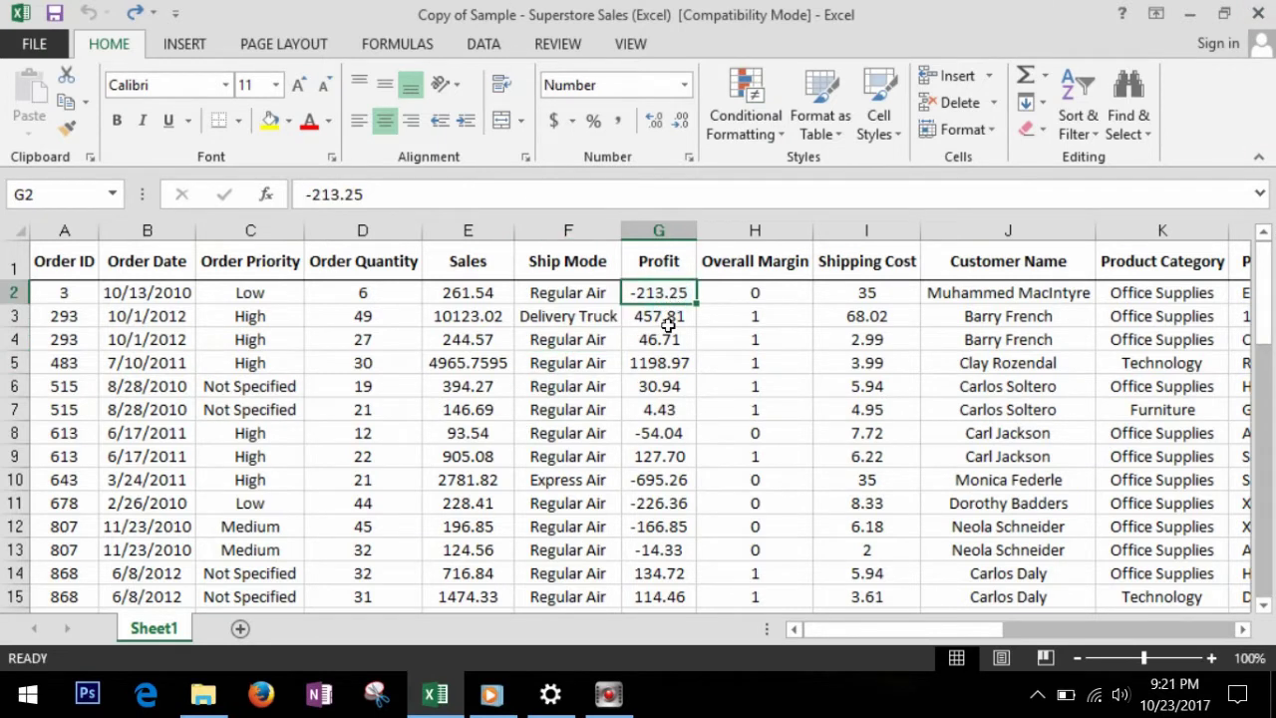
click(662, 345)
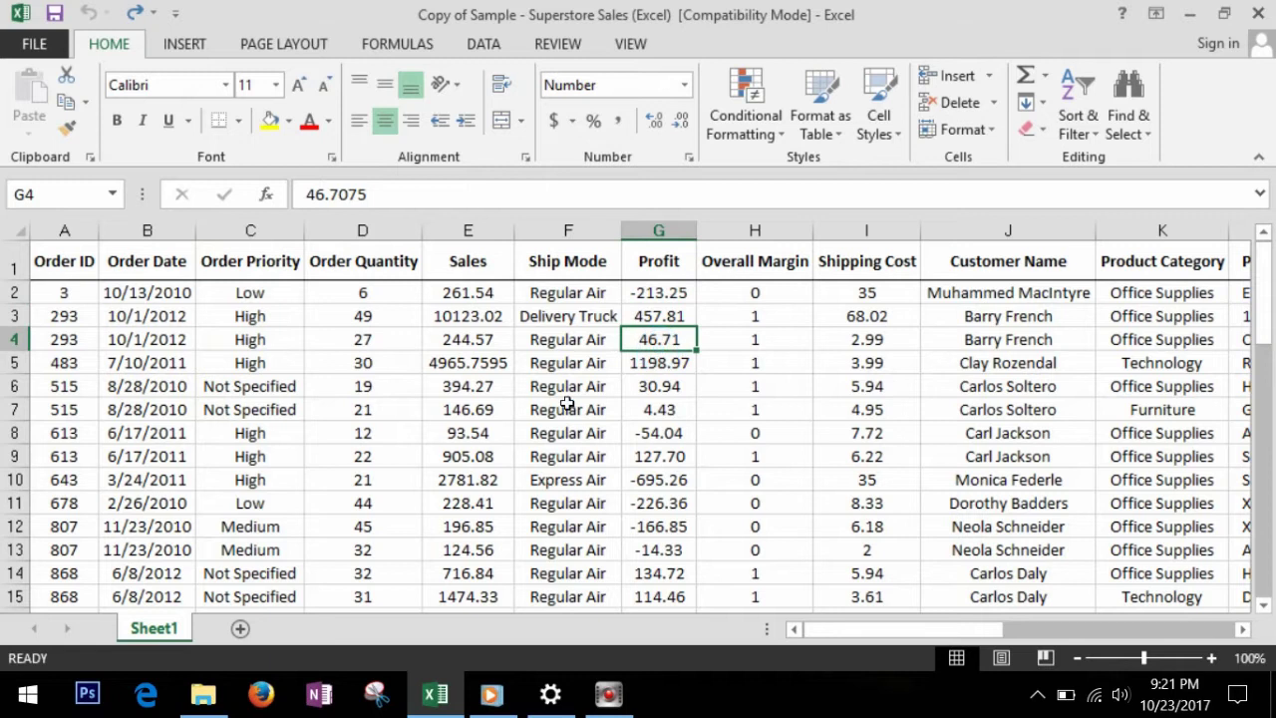
click(226, 250)
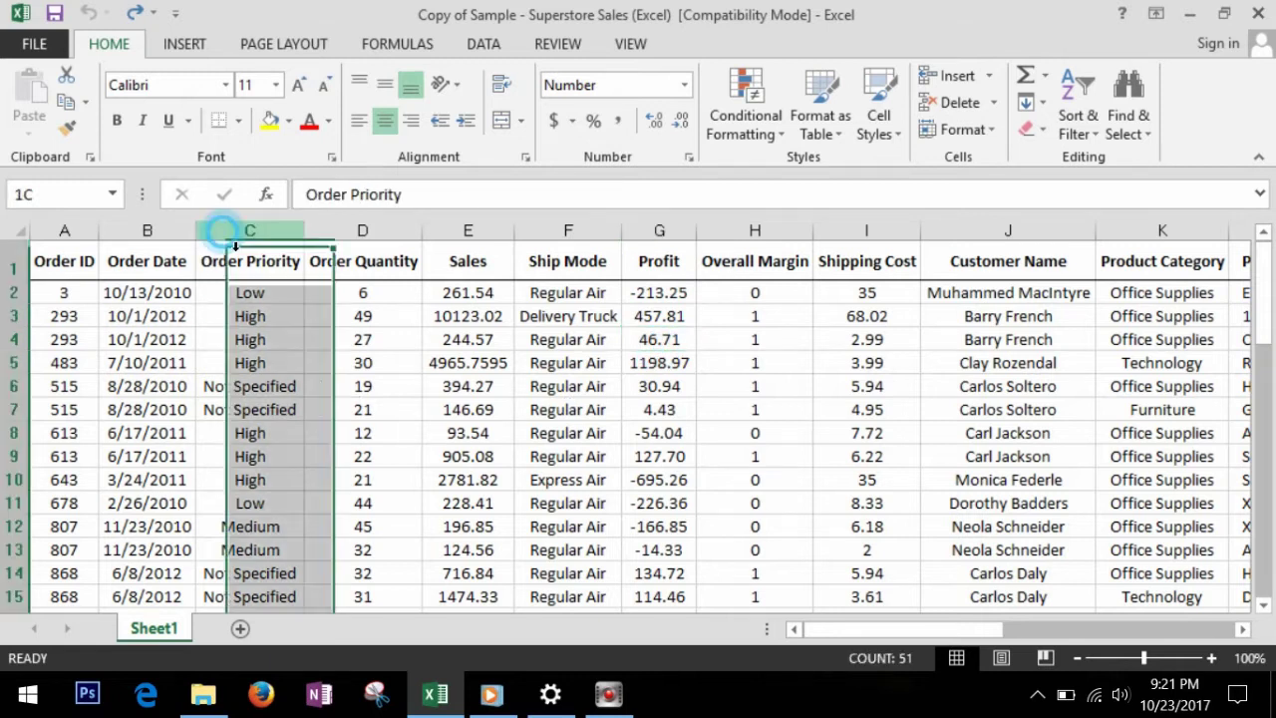
click(502, 247)
click(690, 244)
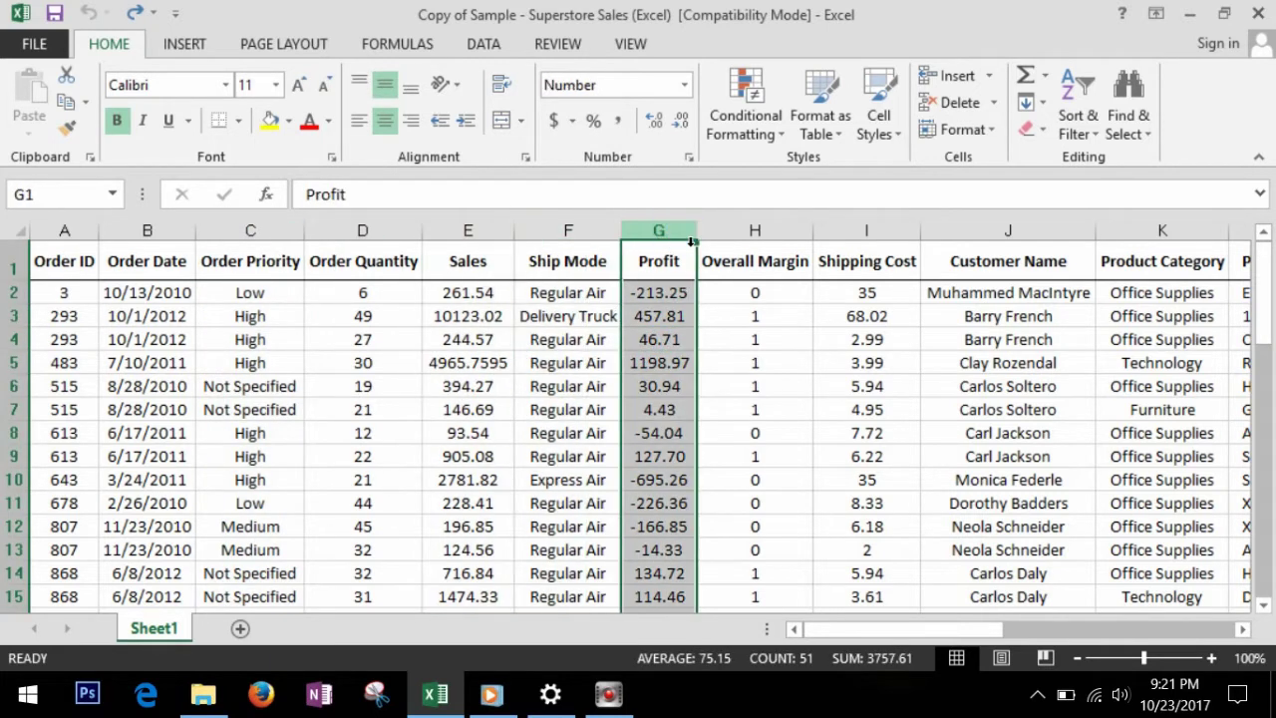
click(890, 240)
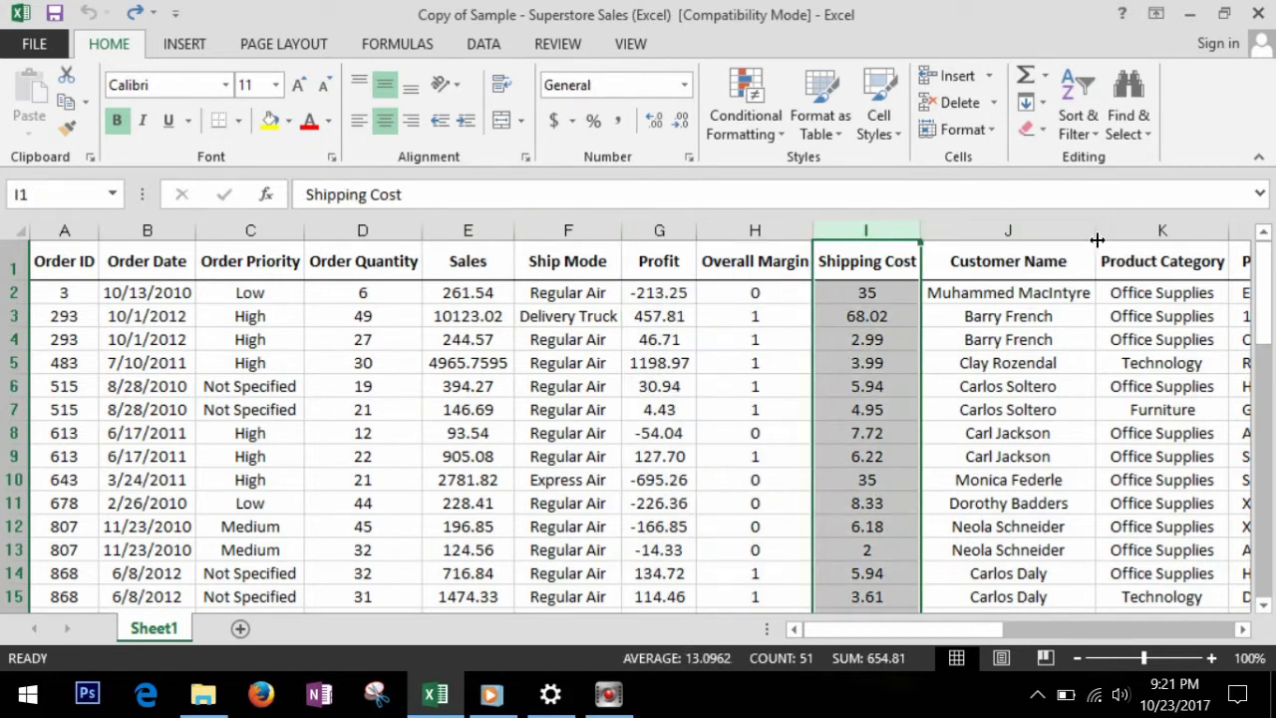
click(1148, 247)
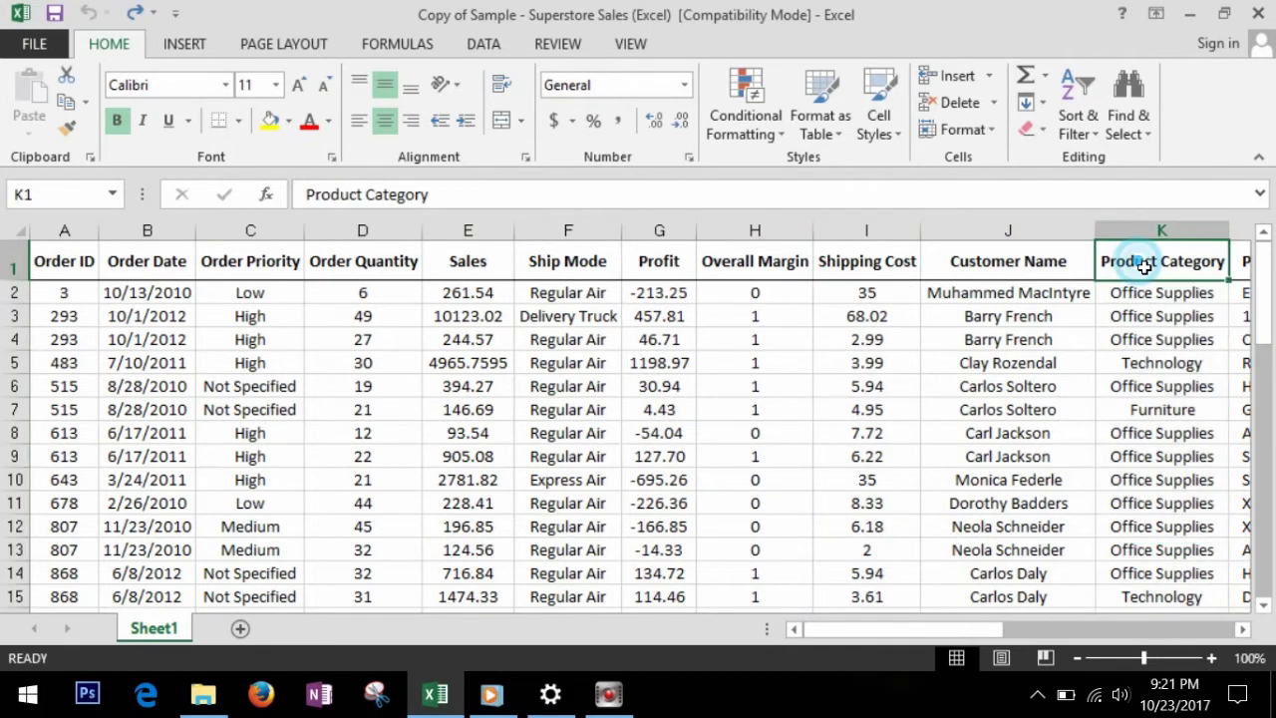
key(Right)
key(Right)
key(Right)
key(Right)
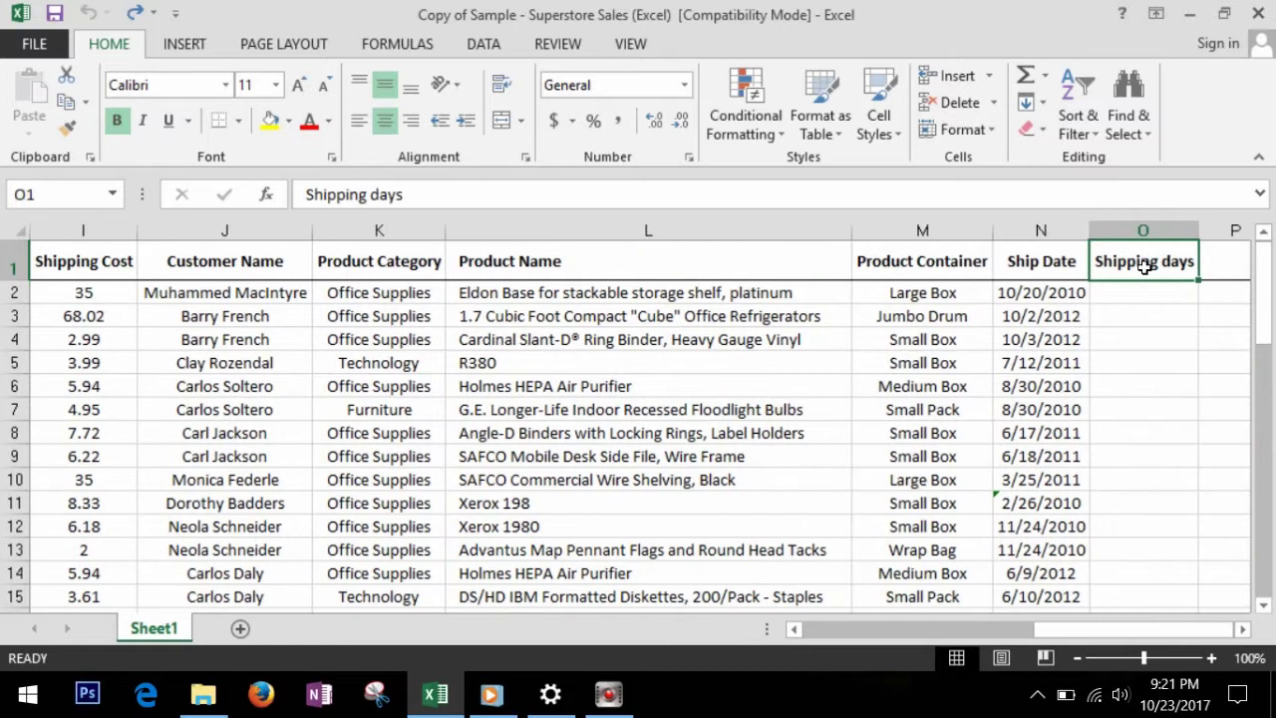
key(Left)
key(Left)
key(Left)
key(Left)
key(Left)
key(Left)
key(Left)
key(Left)
key(Left)
key(Left)
key(Left)
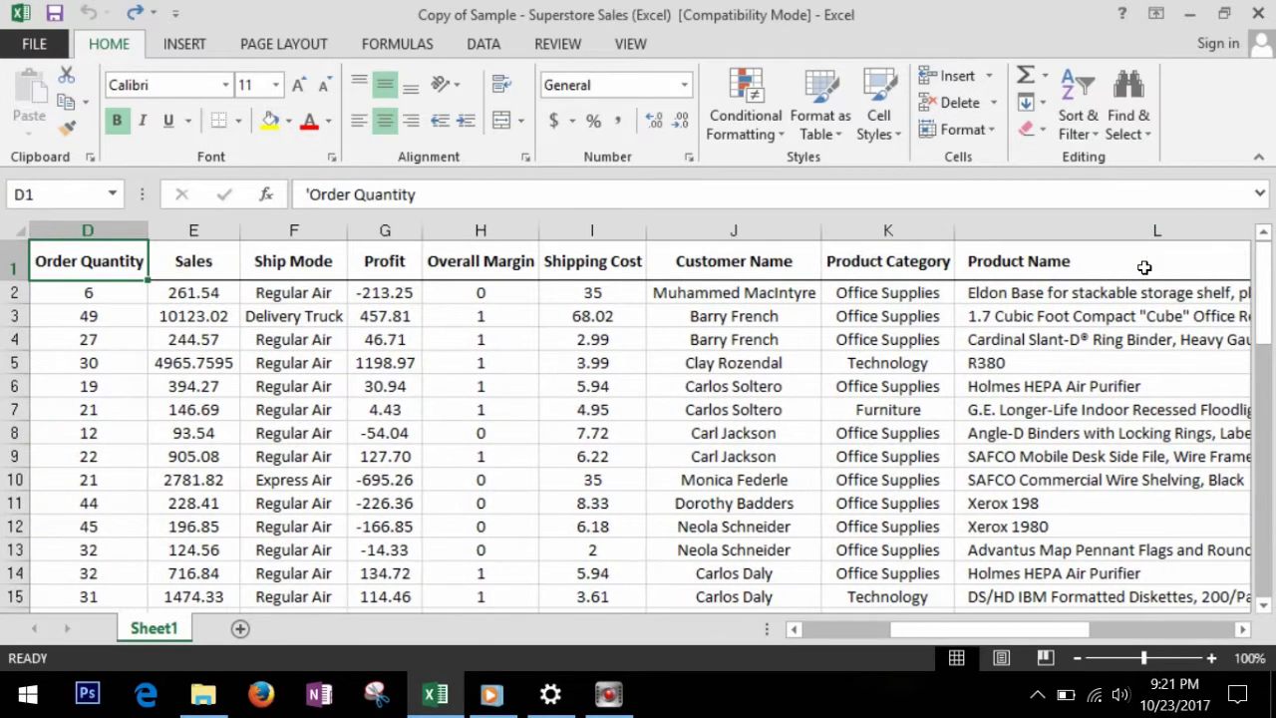
- Highlight the Profit values in G2:G51 that are less than 0 using Light Red Fill with Dark Red Text
click(408, 239)
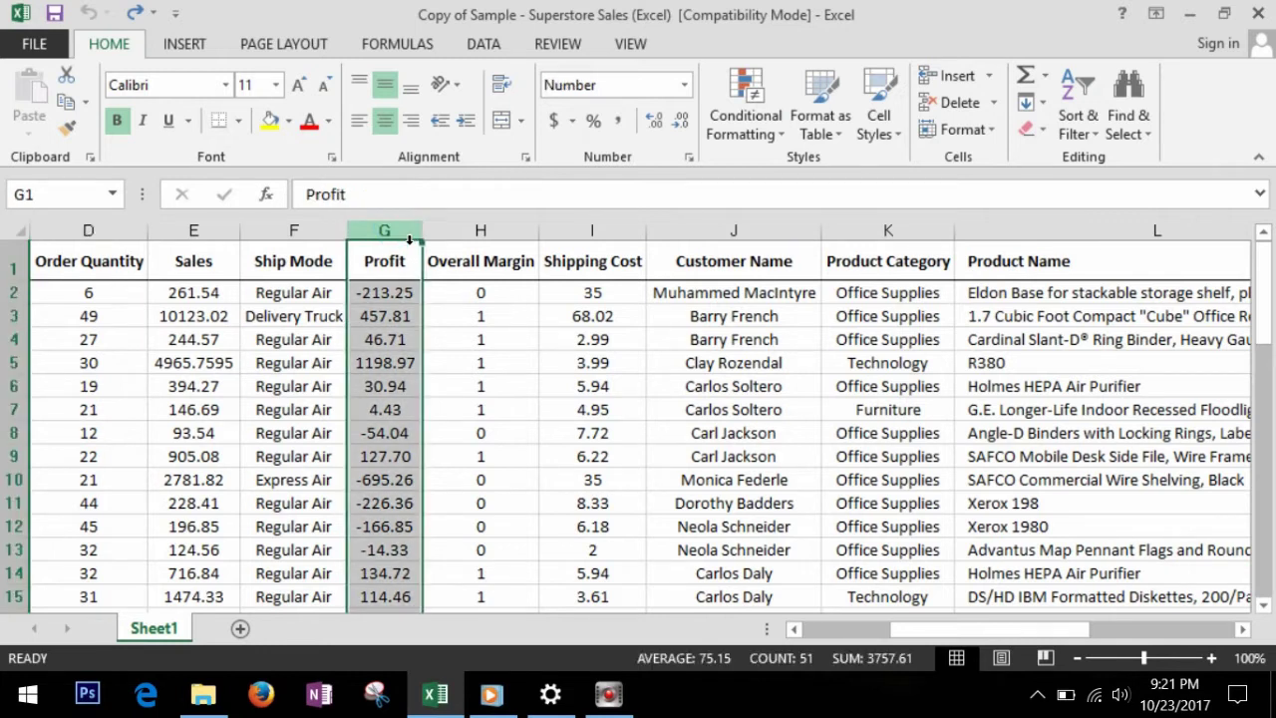
click(402, 299)
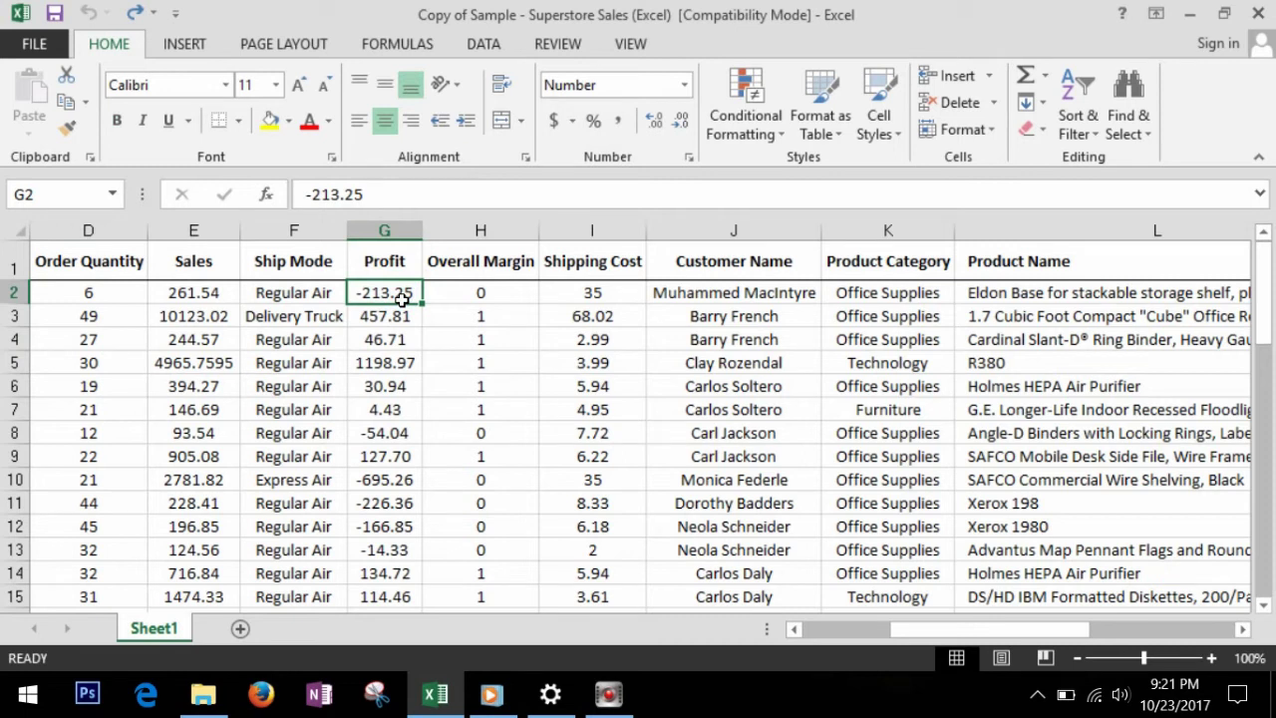
key(ctrl+shift+Down)
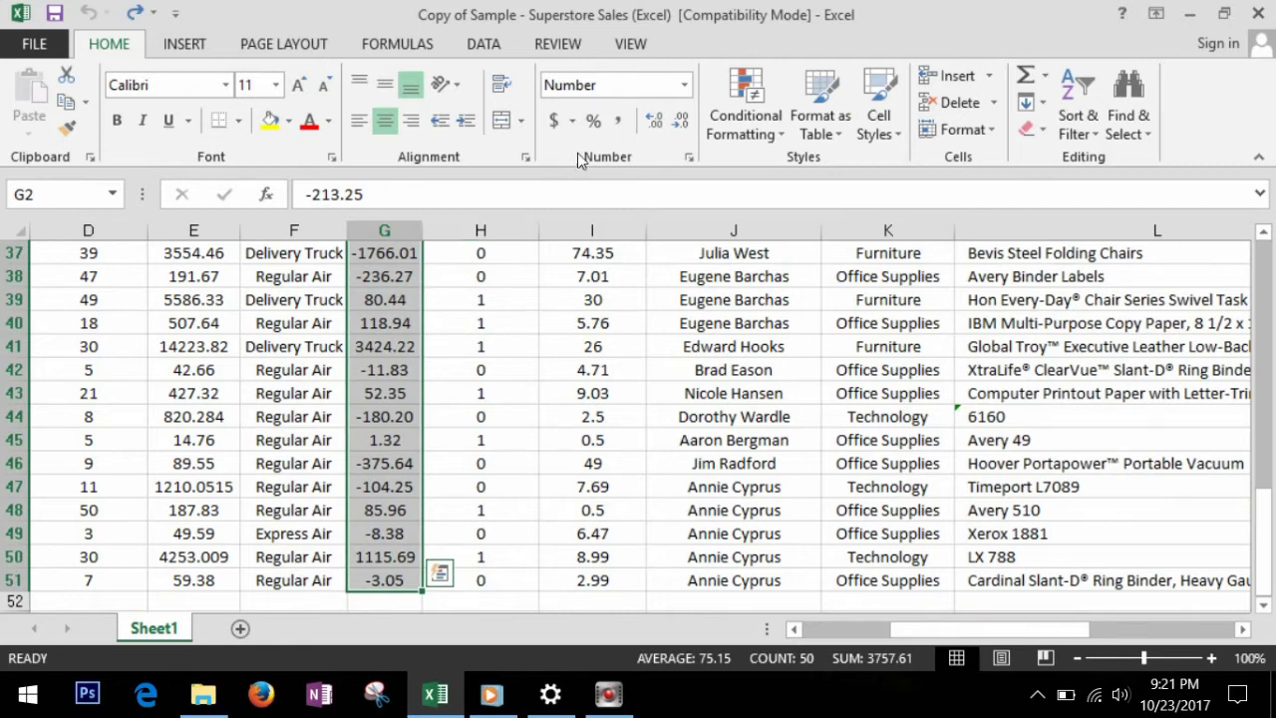
click(778, 129)
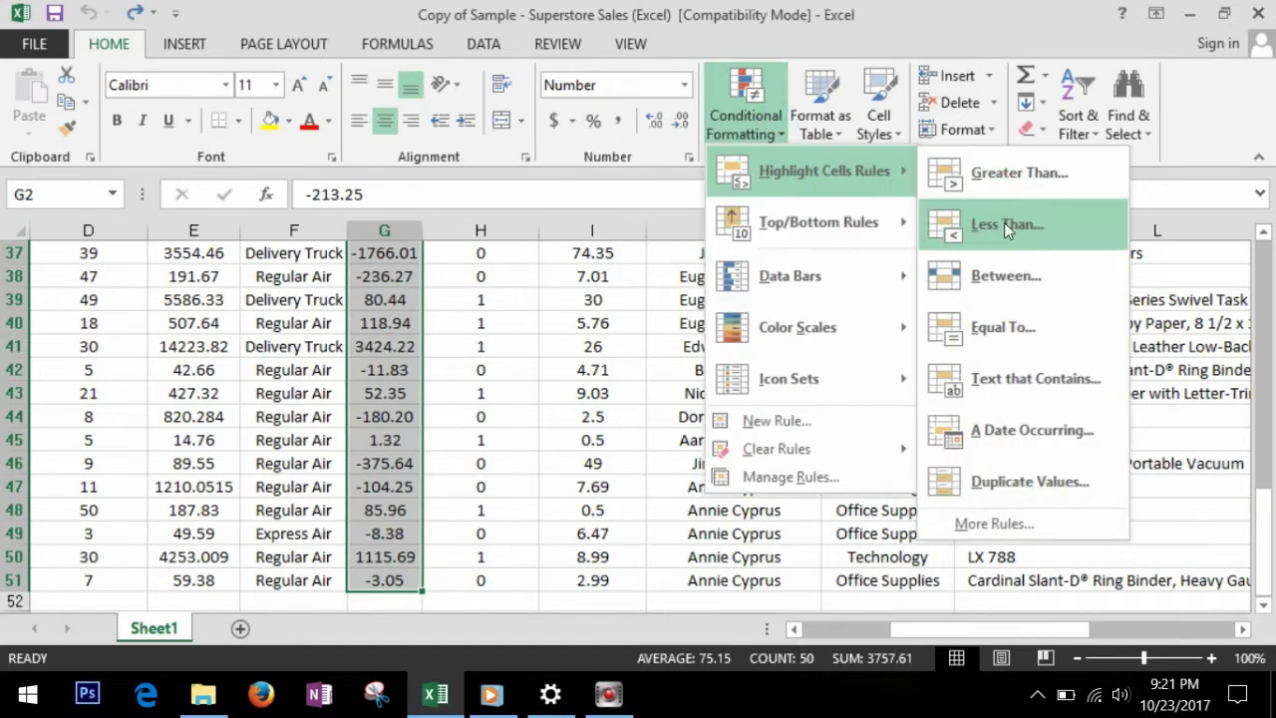
click(1004, 222)
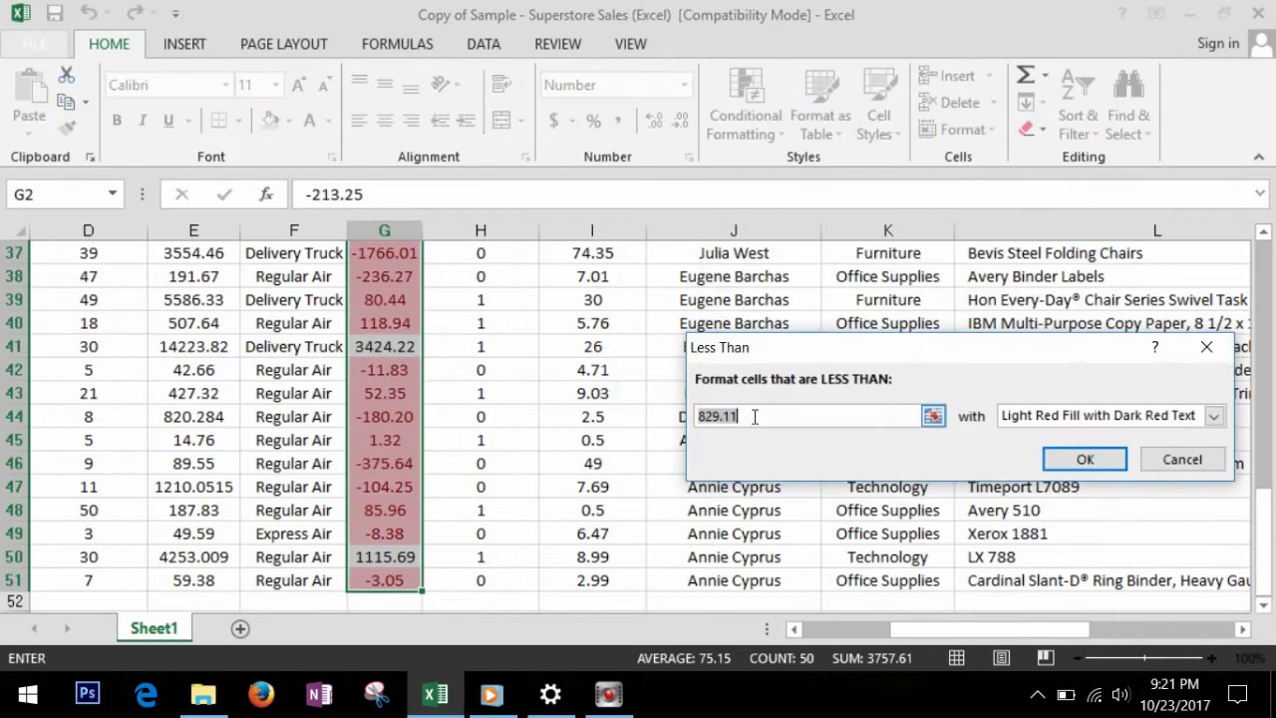
text(0)
click(1084, 459)
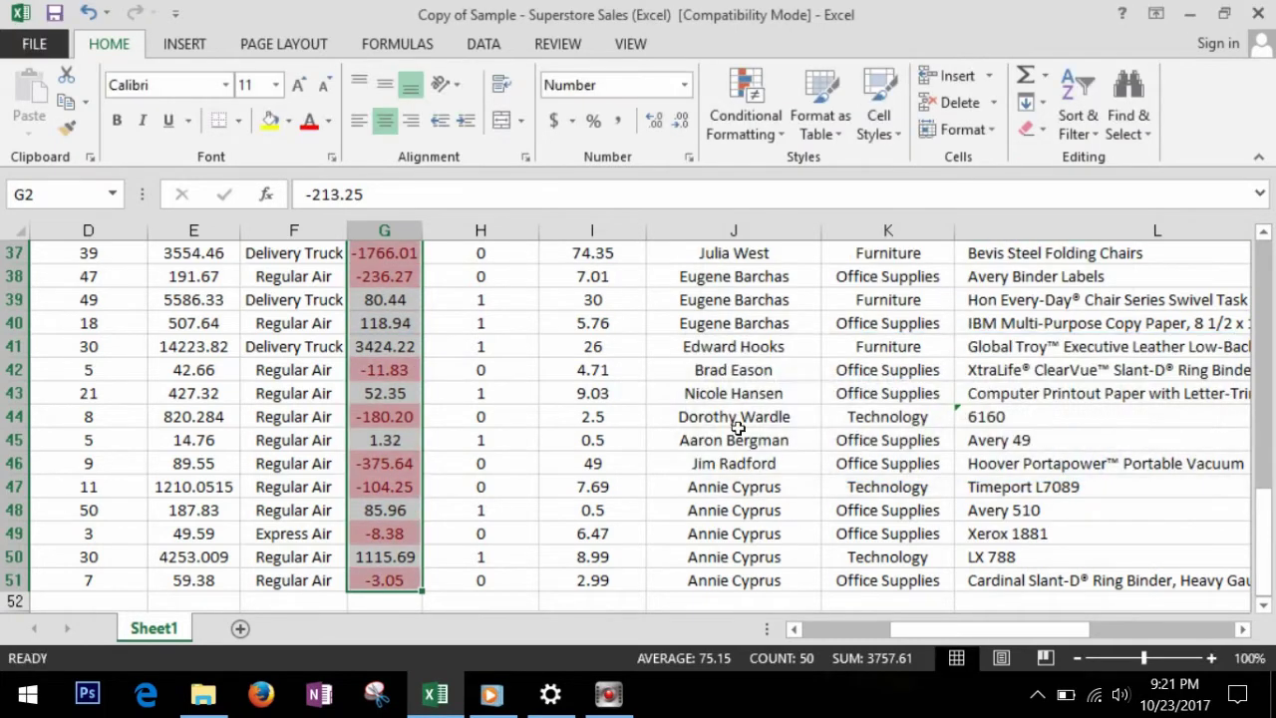
- Review the highlighting in the Profit column and the other available Highlight Cells Rules
click(403, 379)
scroll(403, 378, up, 11)
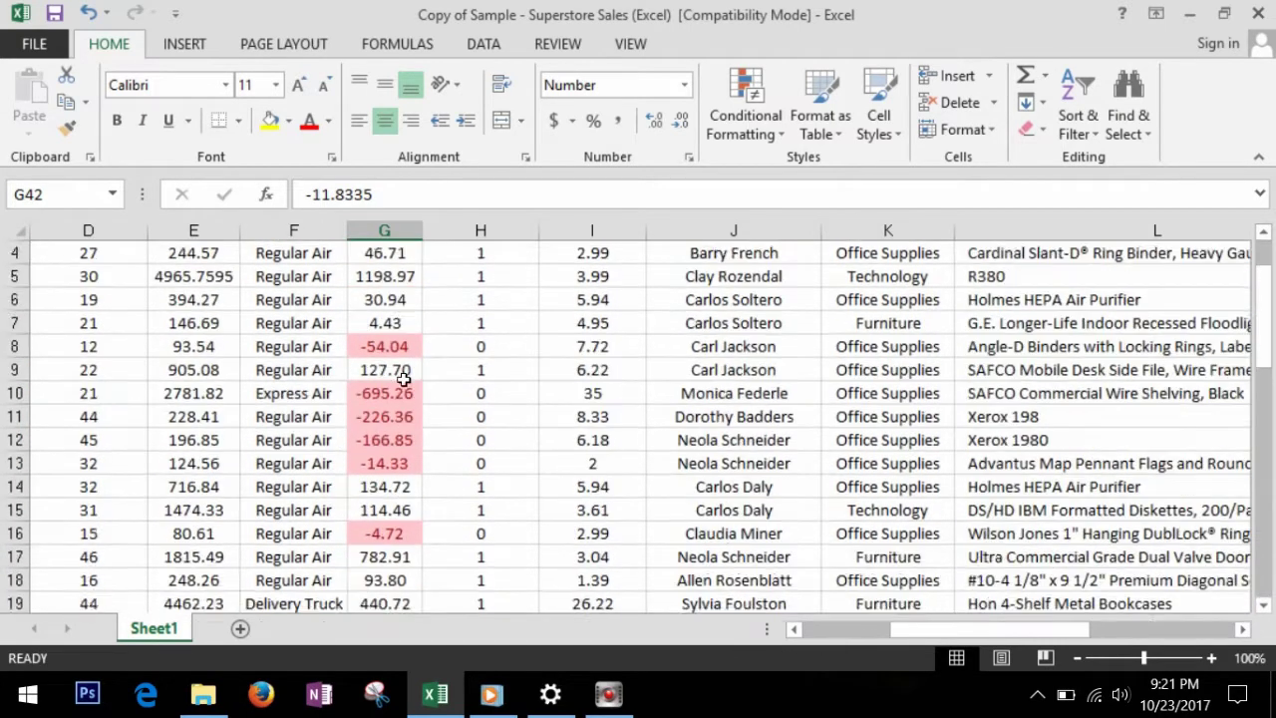
scroll(403, 379, up, 1)
click(401, 293)
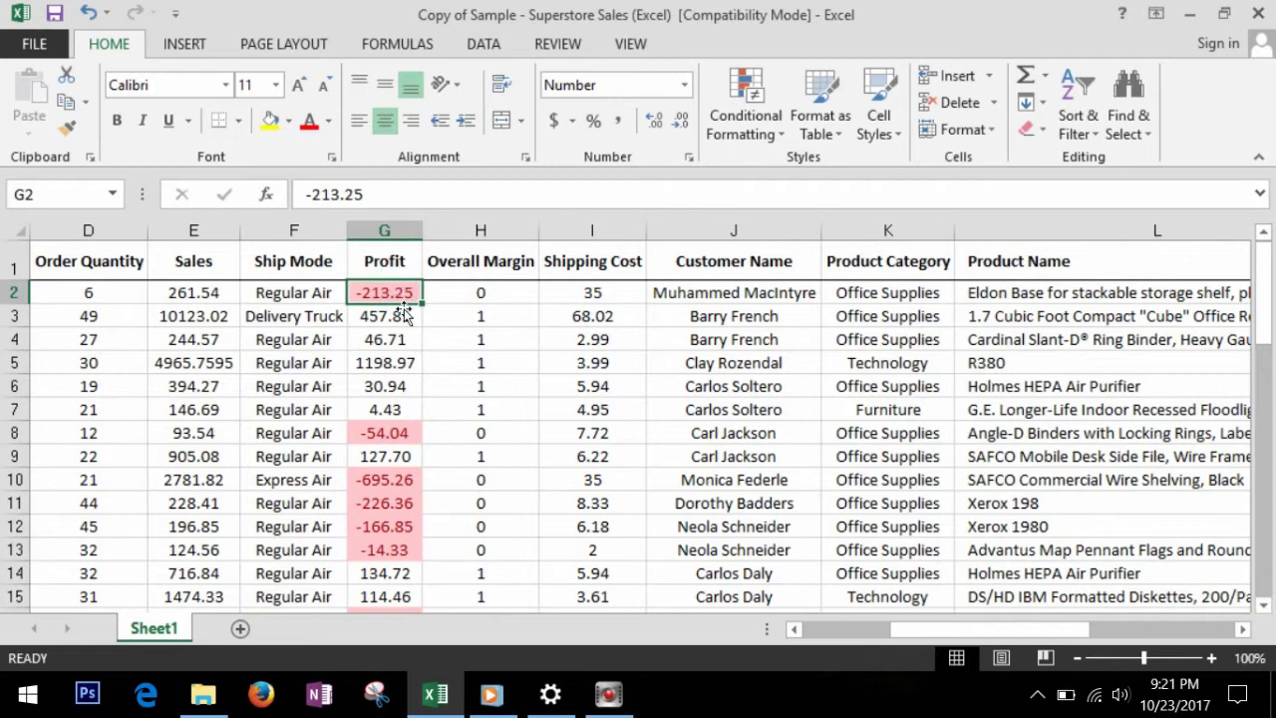
click(399, 341)
click(765, 125)
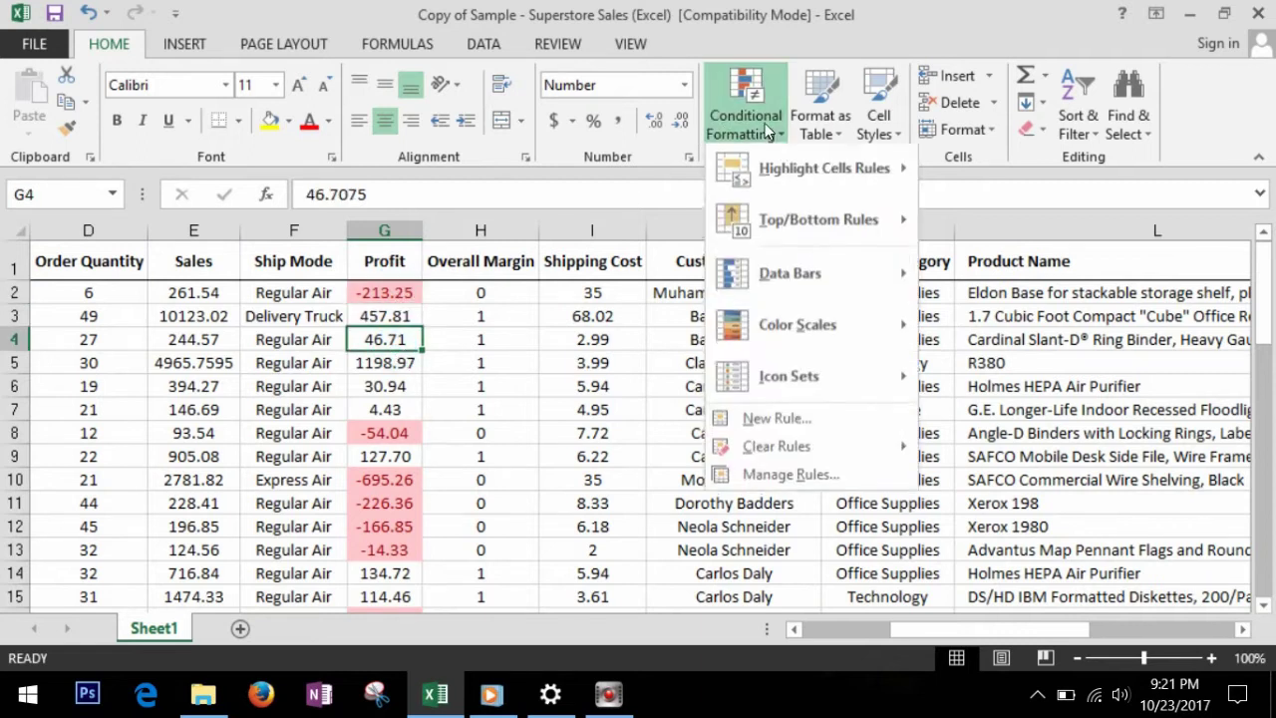
mouse_move(787, 172)
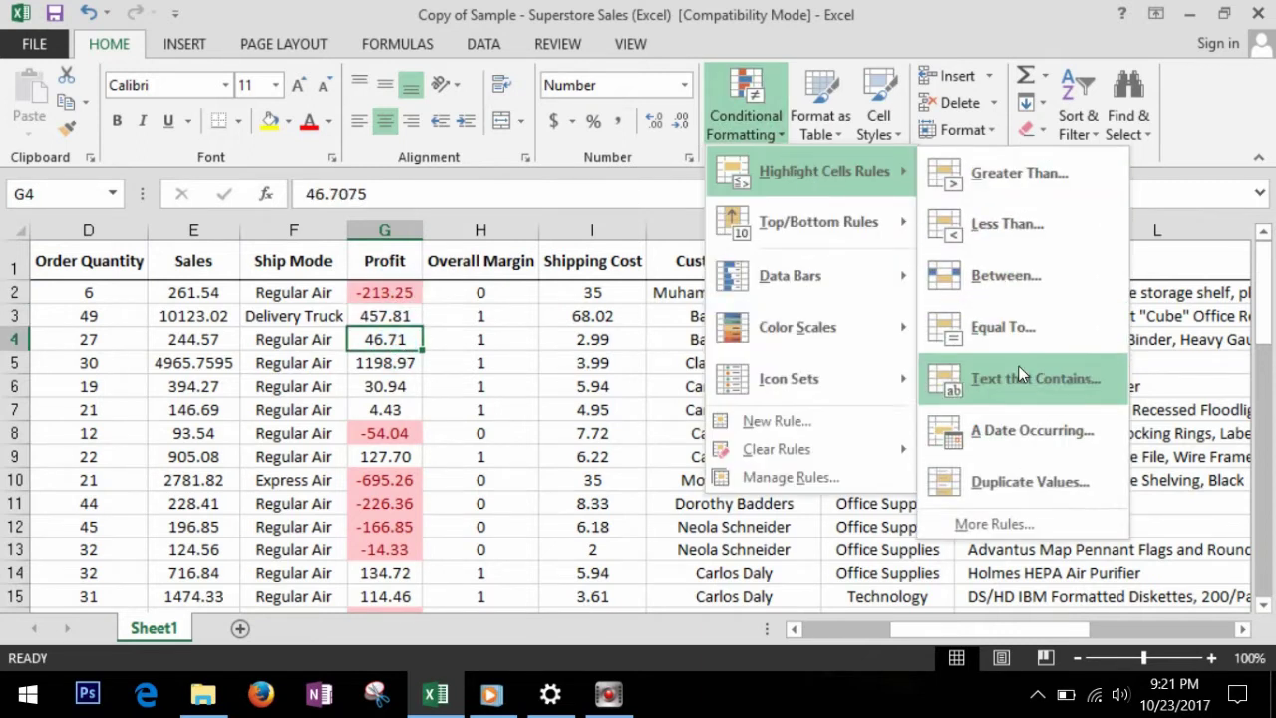
click(489, 344)
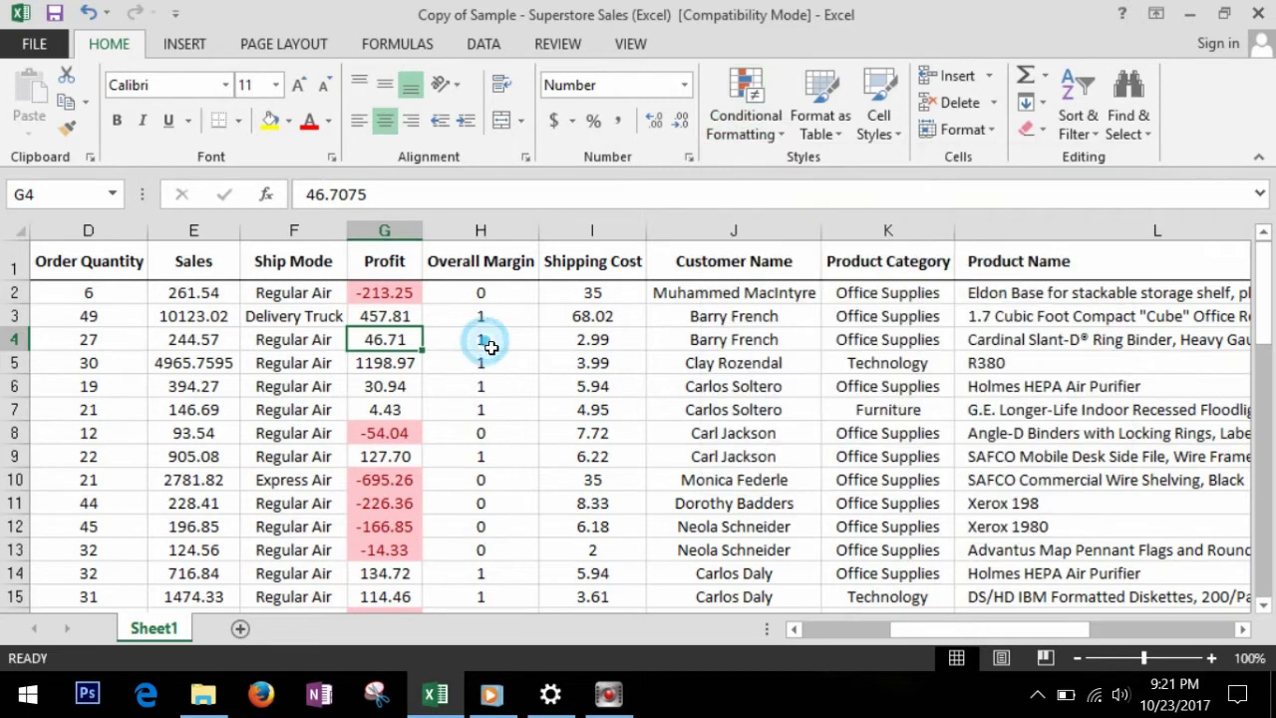
- Examine the priority entries in the Order Priority column
click(490, 346)
click(107, 344)
key(Left)
key(Left)
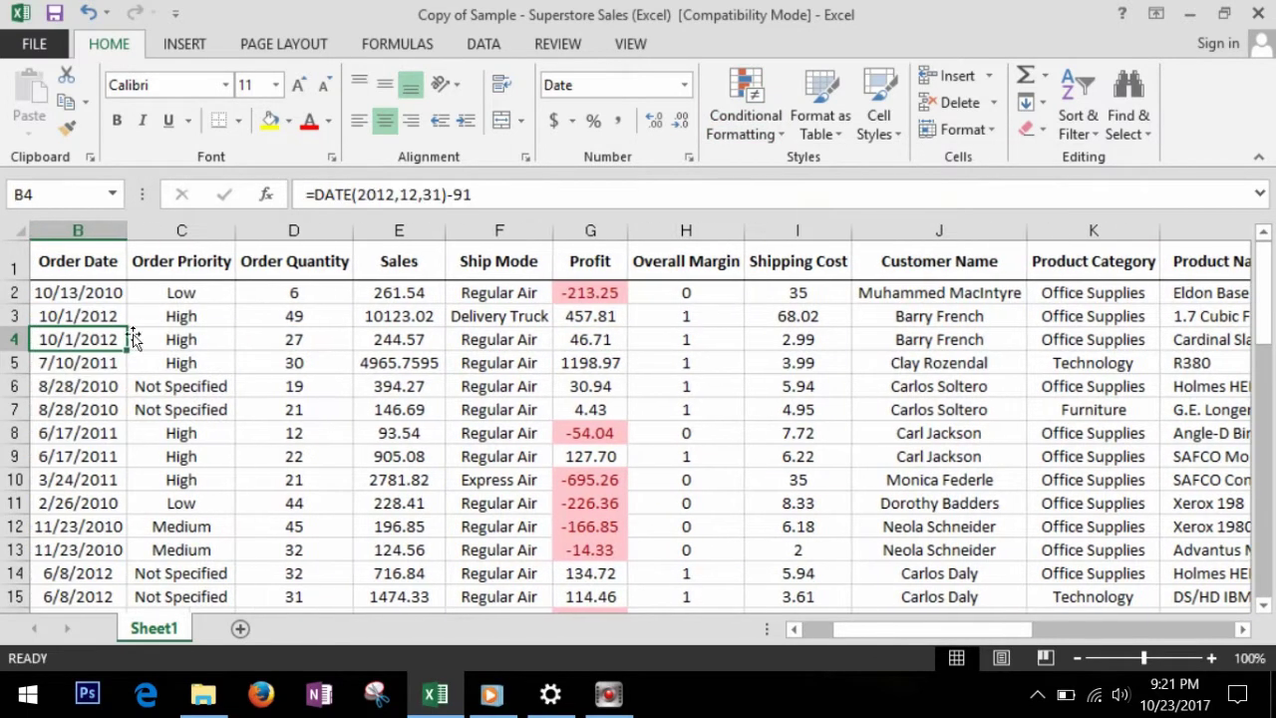
click(197, 292)
click(193, 230)
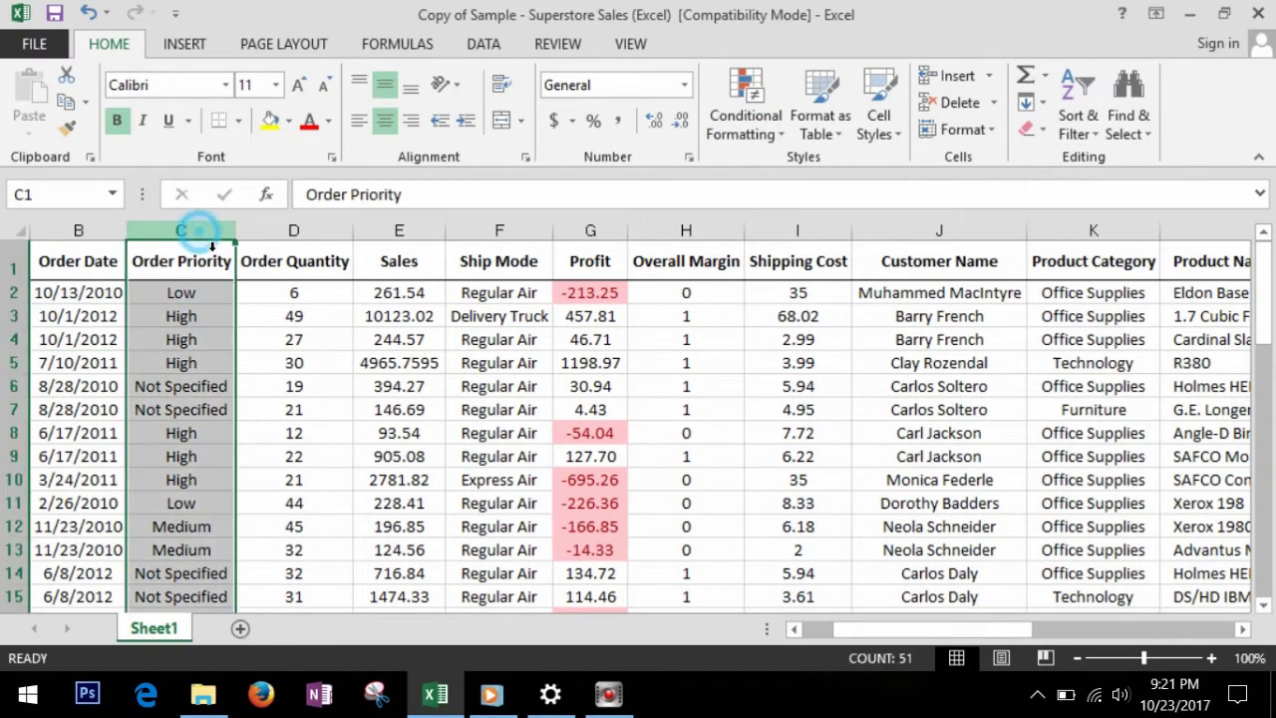
click(205, 480)
scroll(209, 408, down, 2)
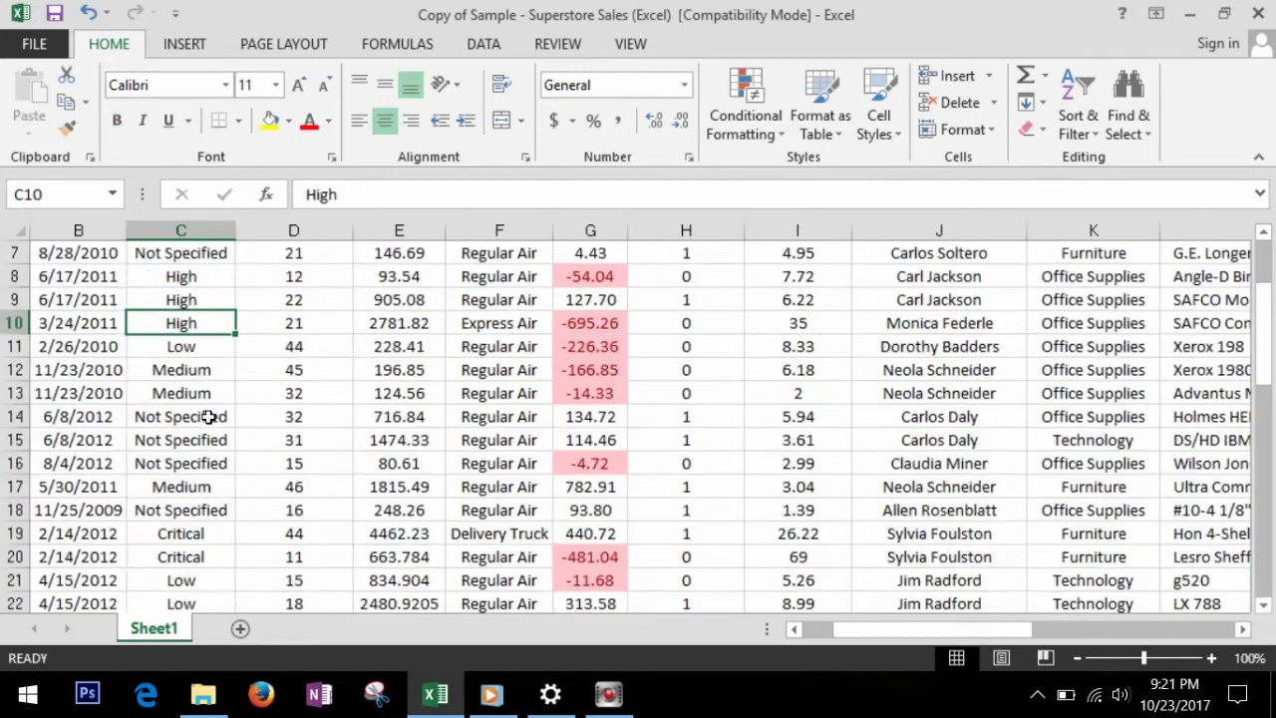
key(Up)
key(Up)
key(Up)
scroll(205, 299, up, 2)
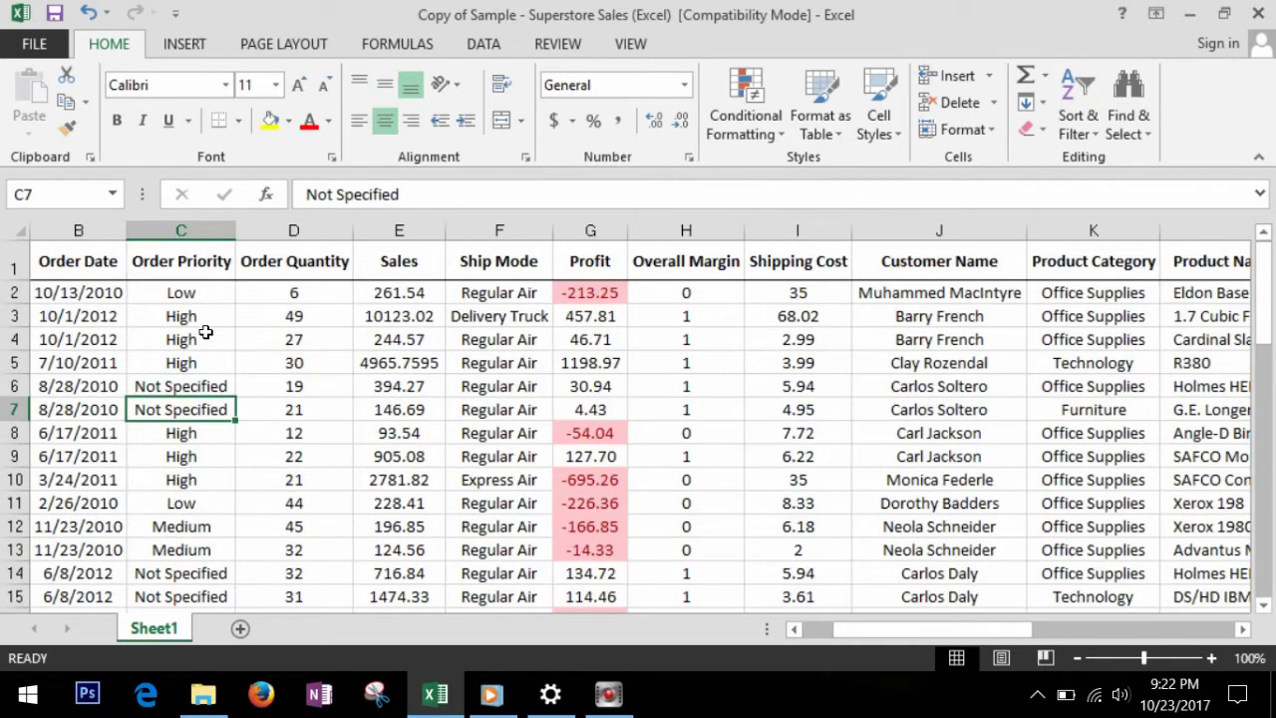
- Highlight the Order Priority cells in C2:C51 that contain the text of cell C37 (Critical) using Light Red Fill with Dark Red Text
click(203, 299)
key(ctrl+shift+Down)
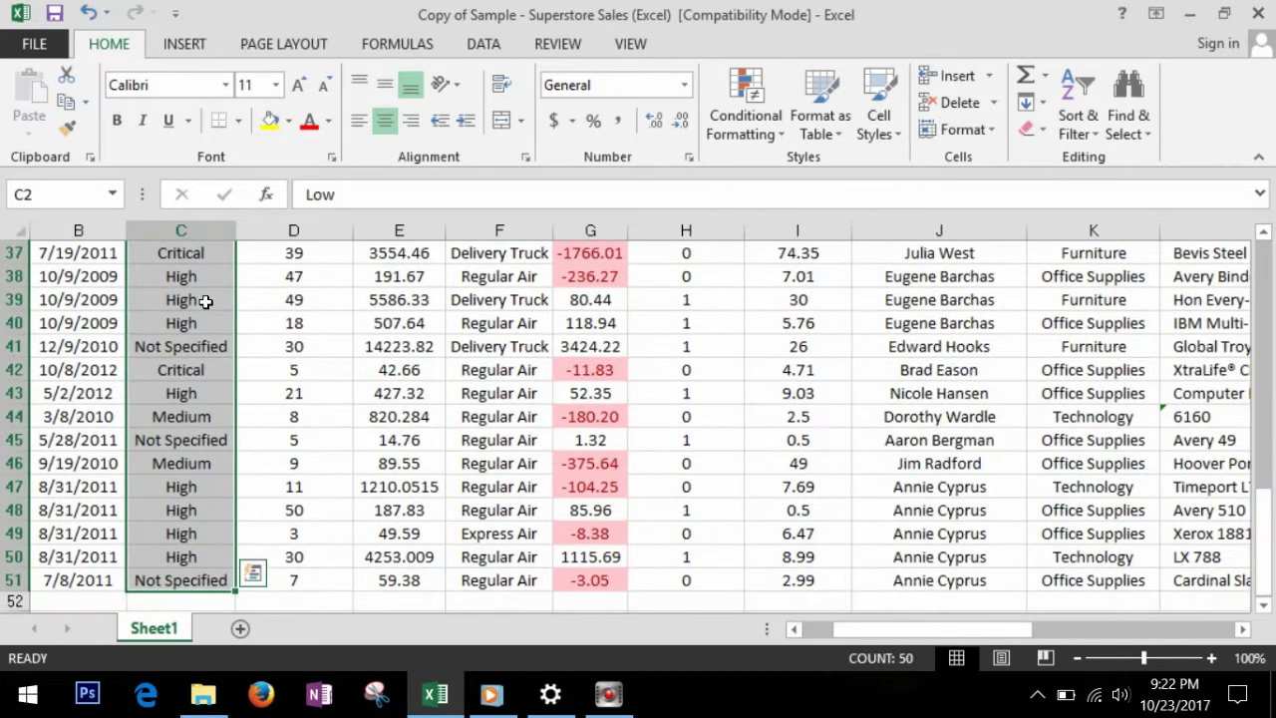
click(781, 136)
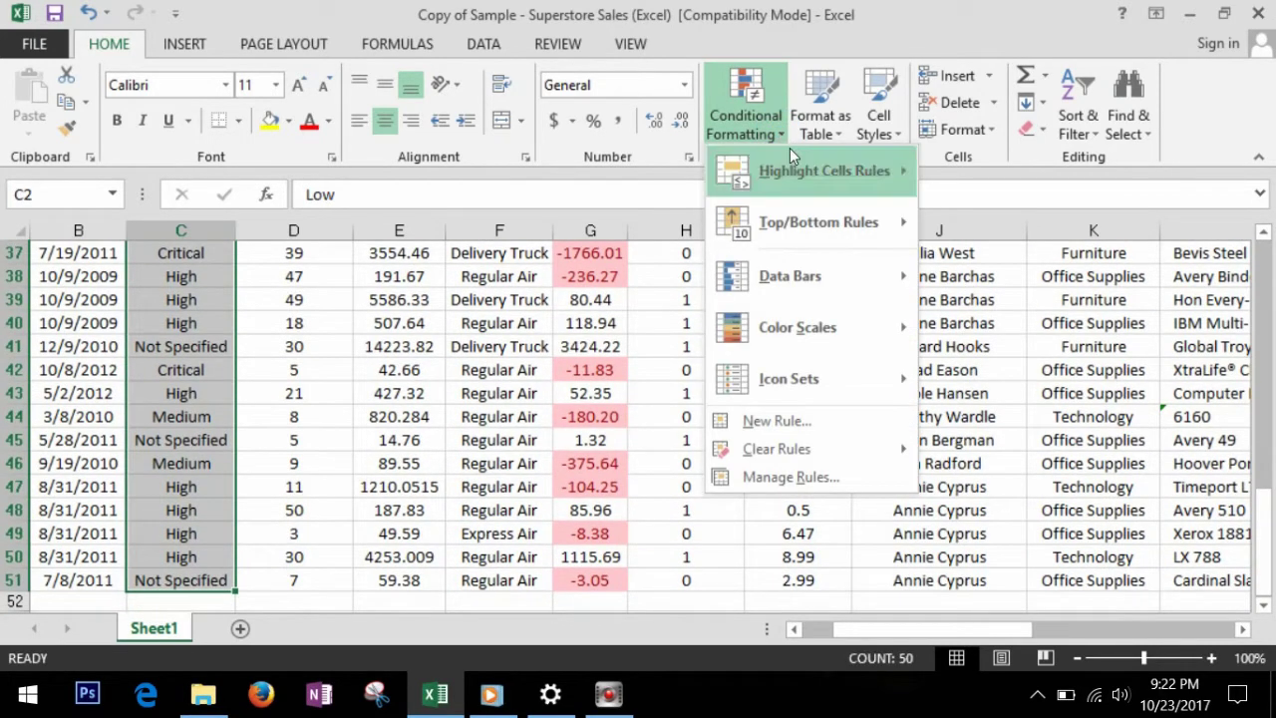
mouse_move(797, 168)
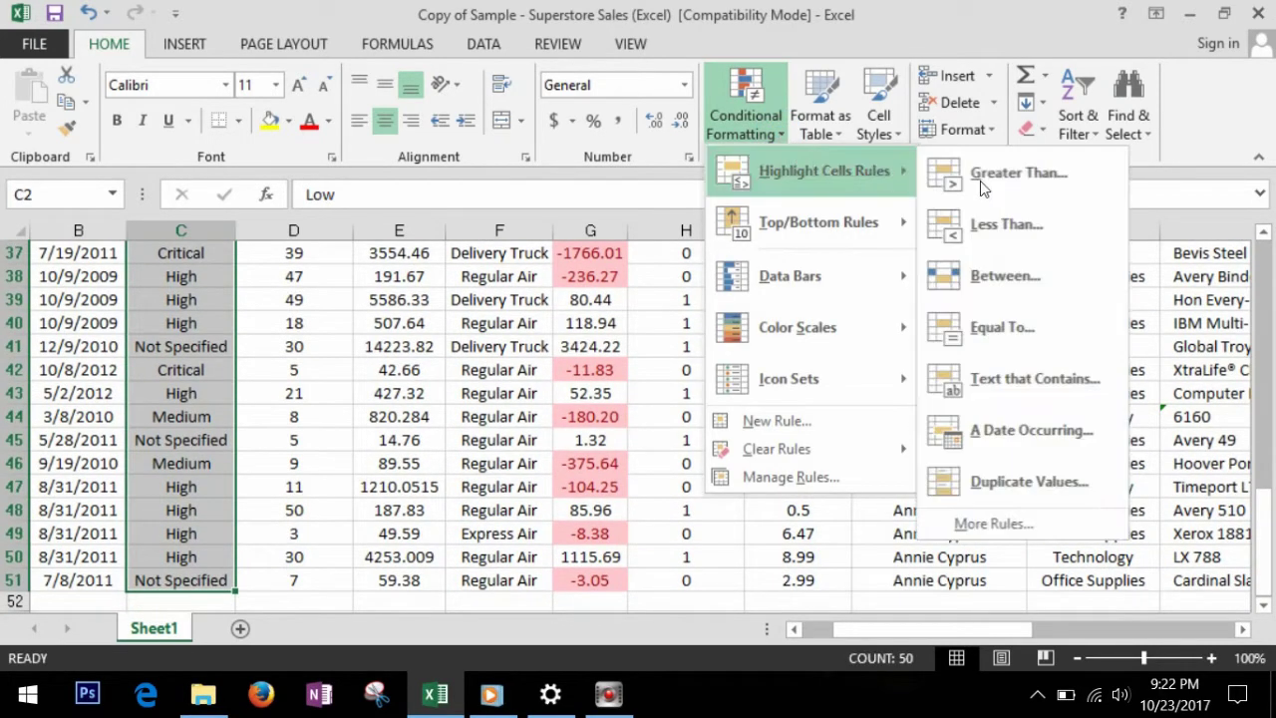
click(1035, 379)
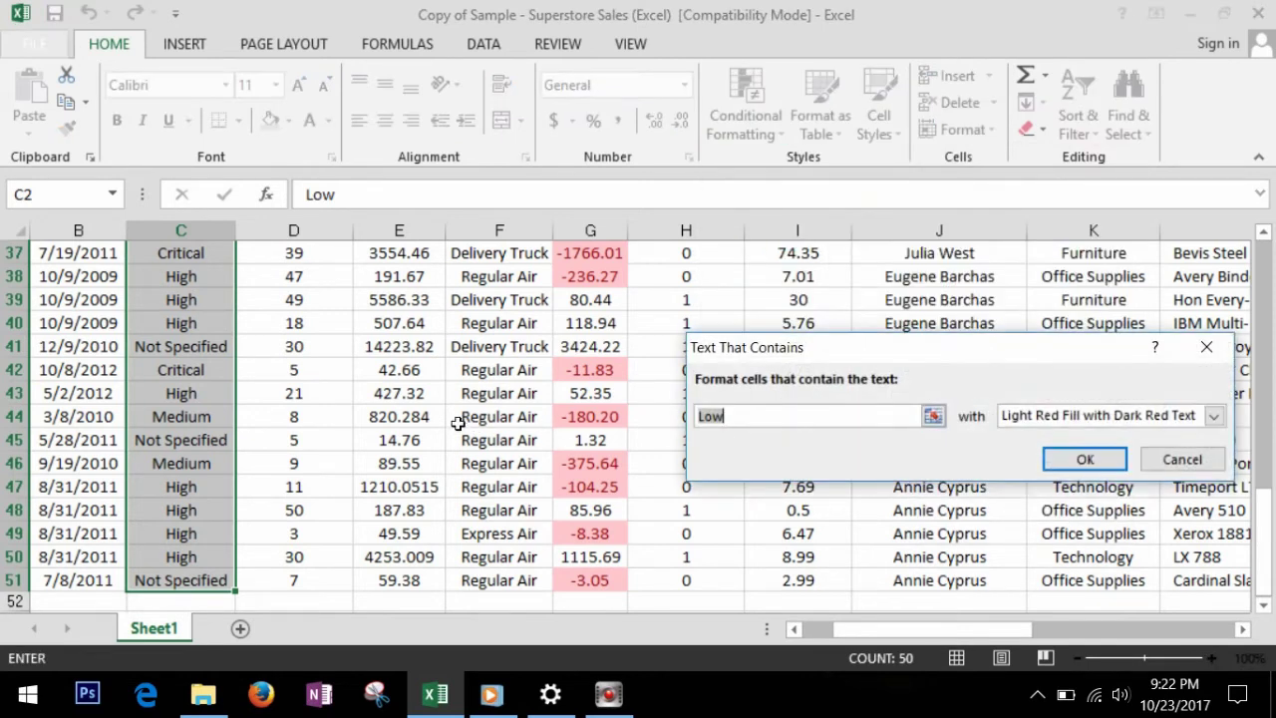
click(212, 255)
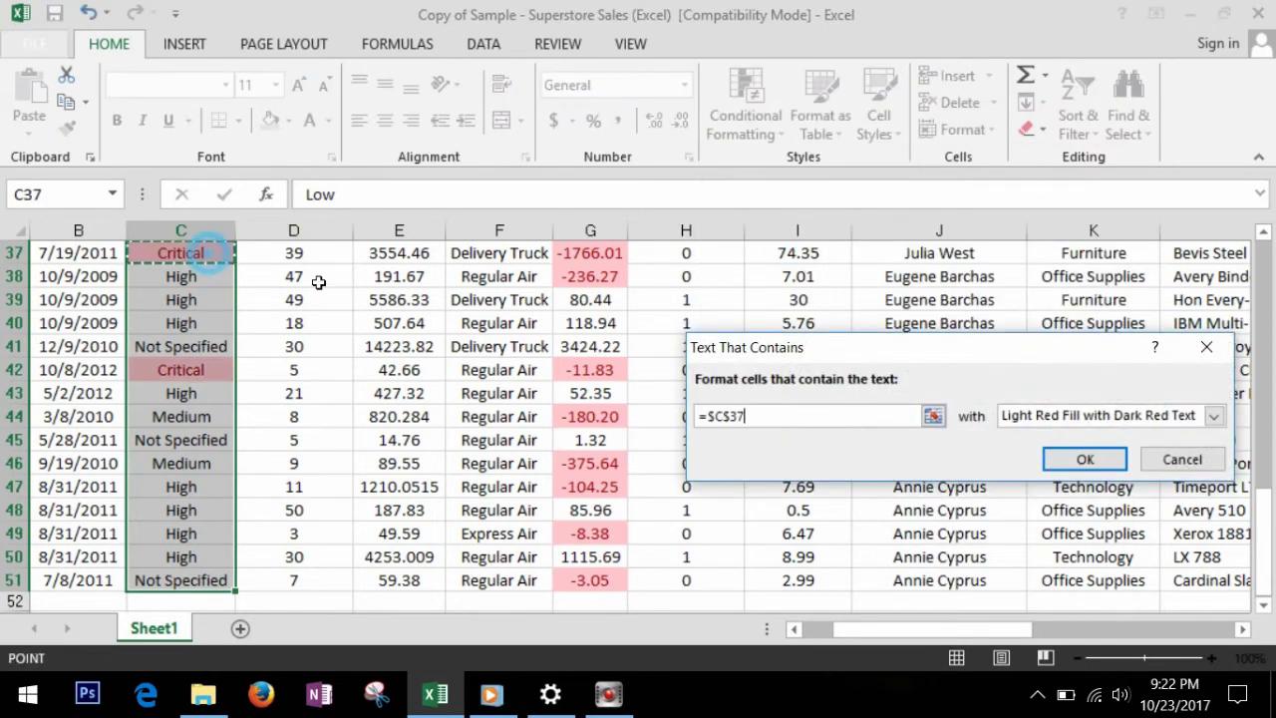
click(1085, 464)
click(209, 371)
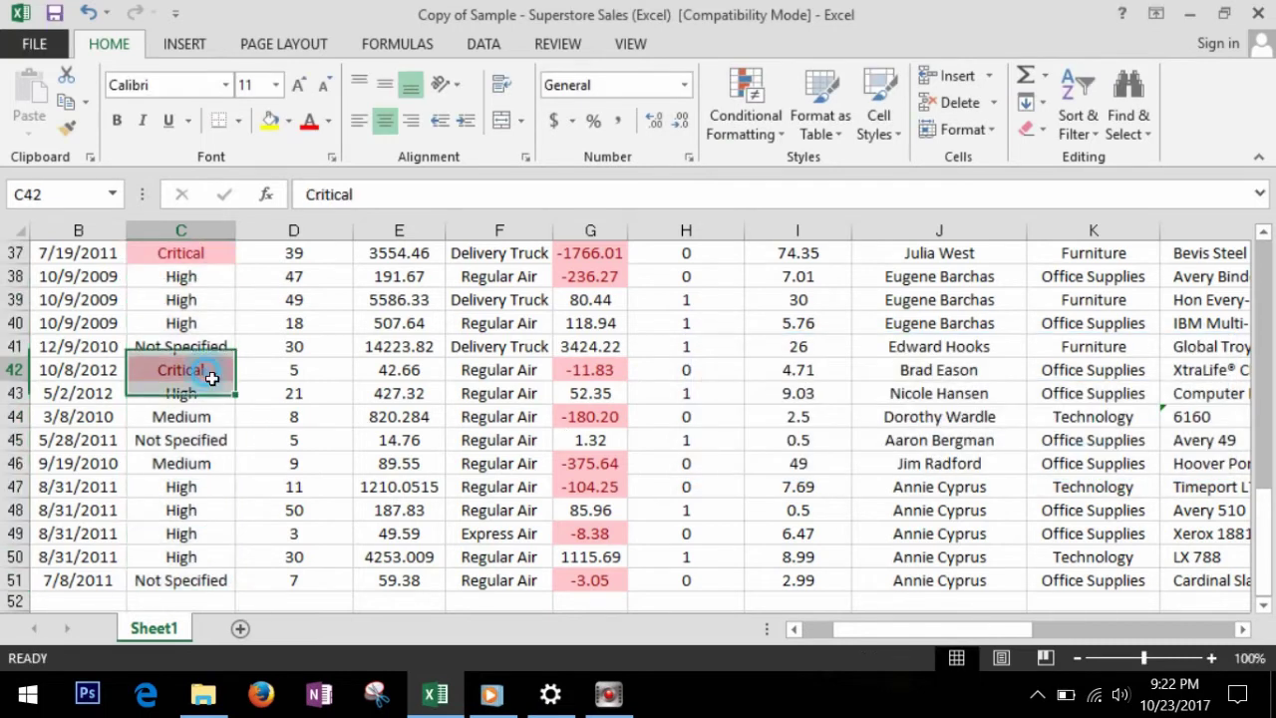
scroll(223, 380, up, 1)
scroll(224, 380, up, 8)
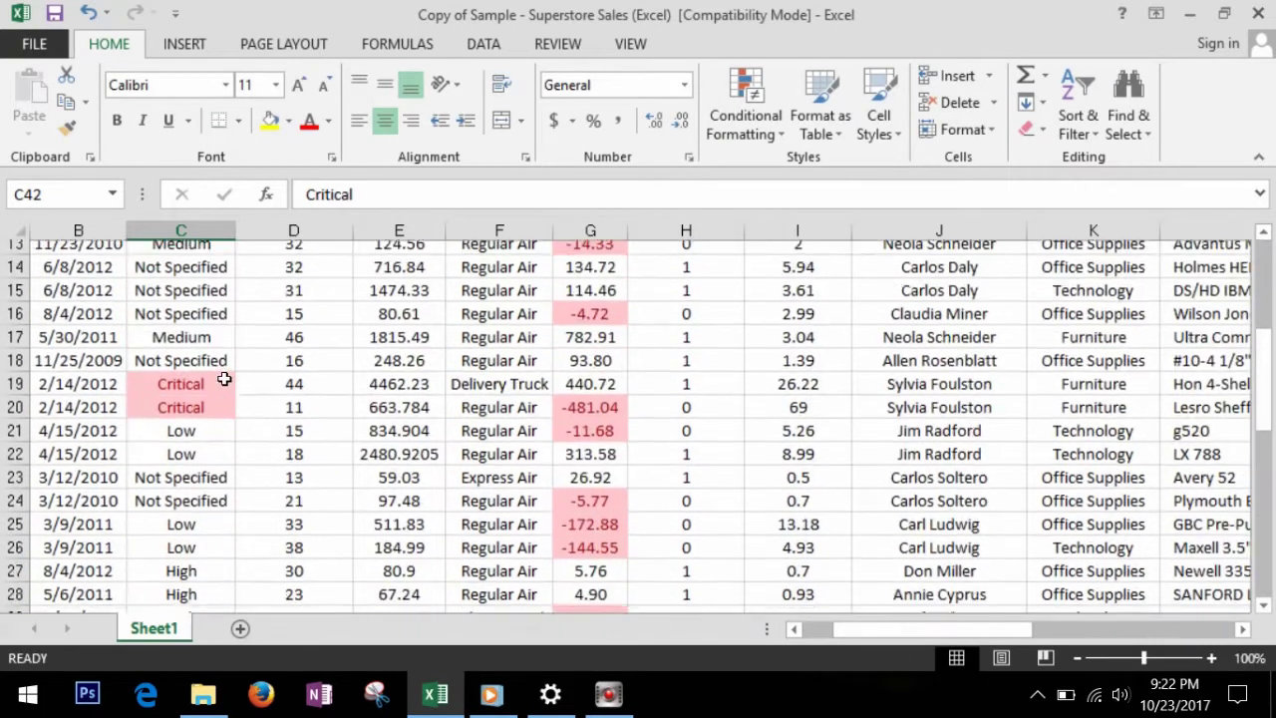
scroll(223, 373, up, 4)
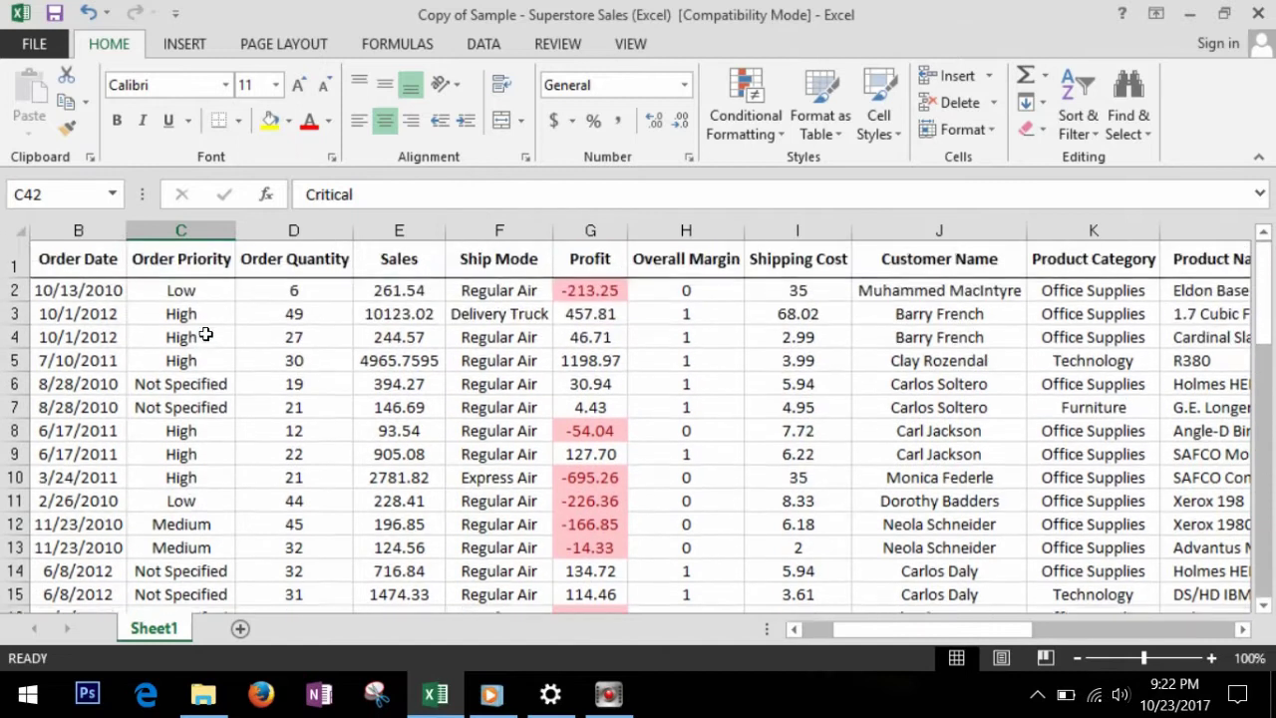
- Highlight the Order Quantity values in D2:D51 that are between 20 and 30 using Light Red Fill with Dark Red Text
click(491, 339)
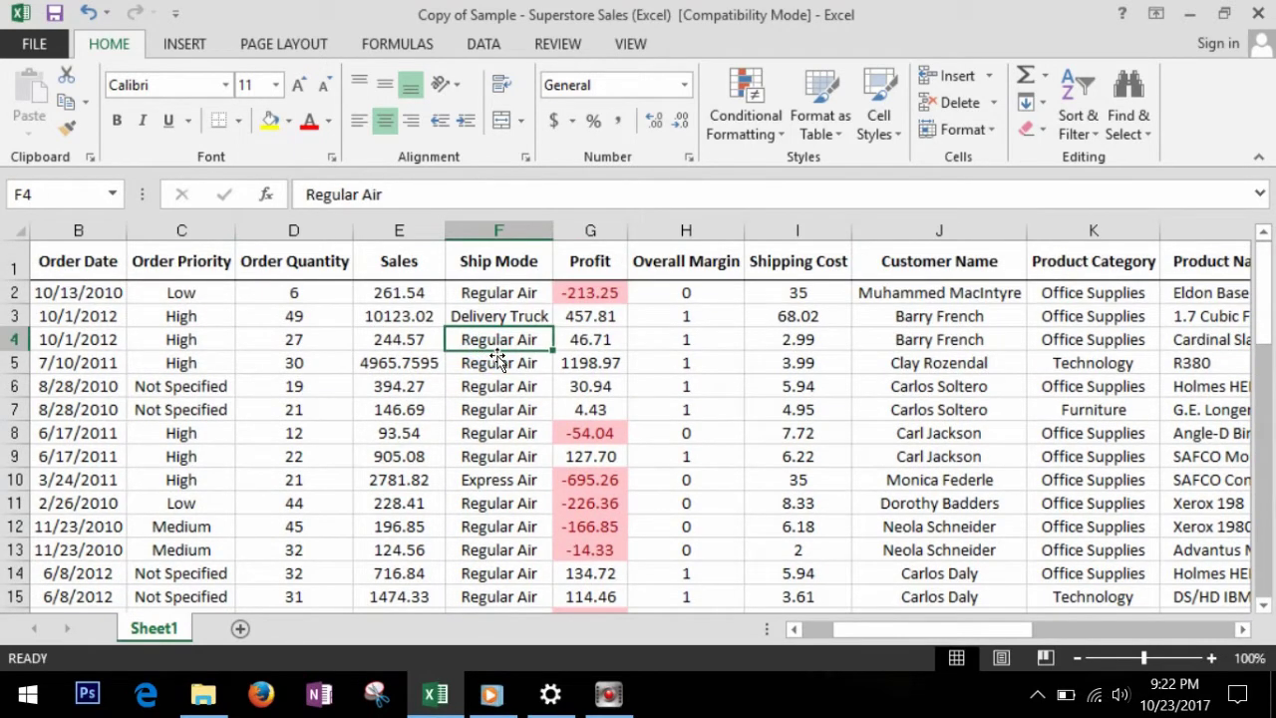
click(302, 295)
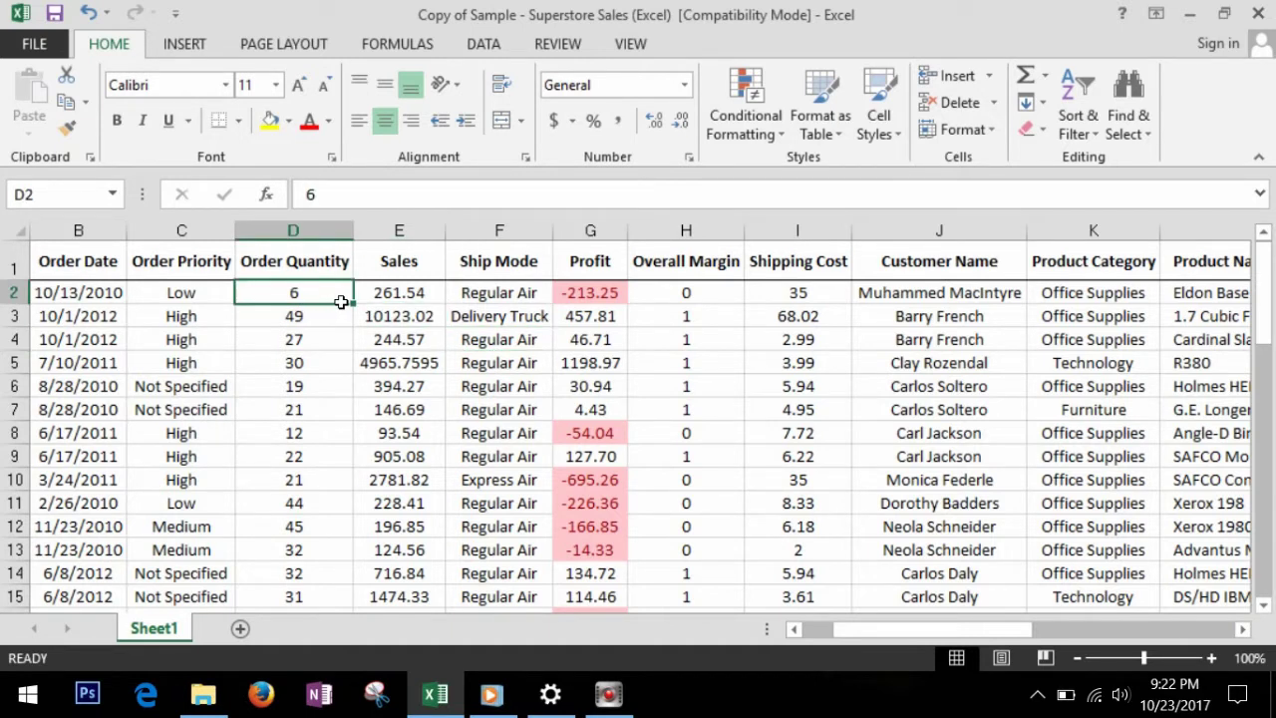
click(332, 358)
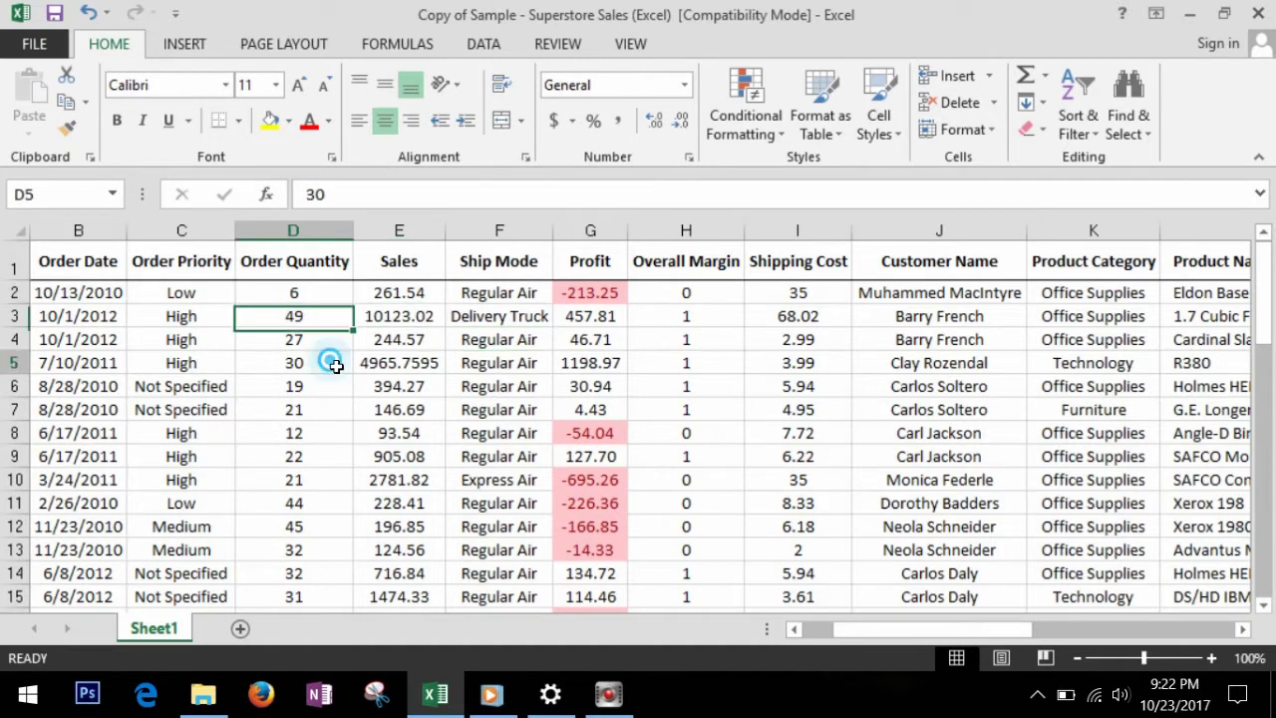
click(333, 293)
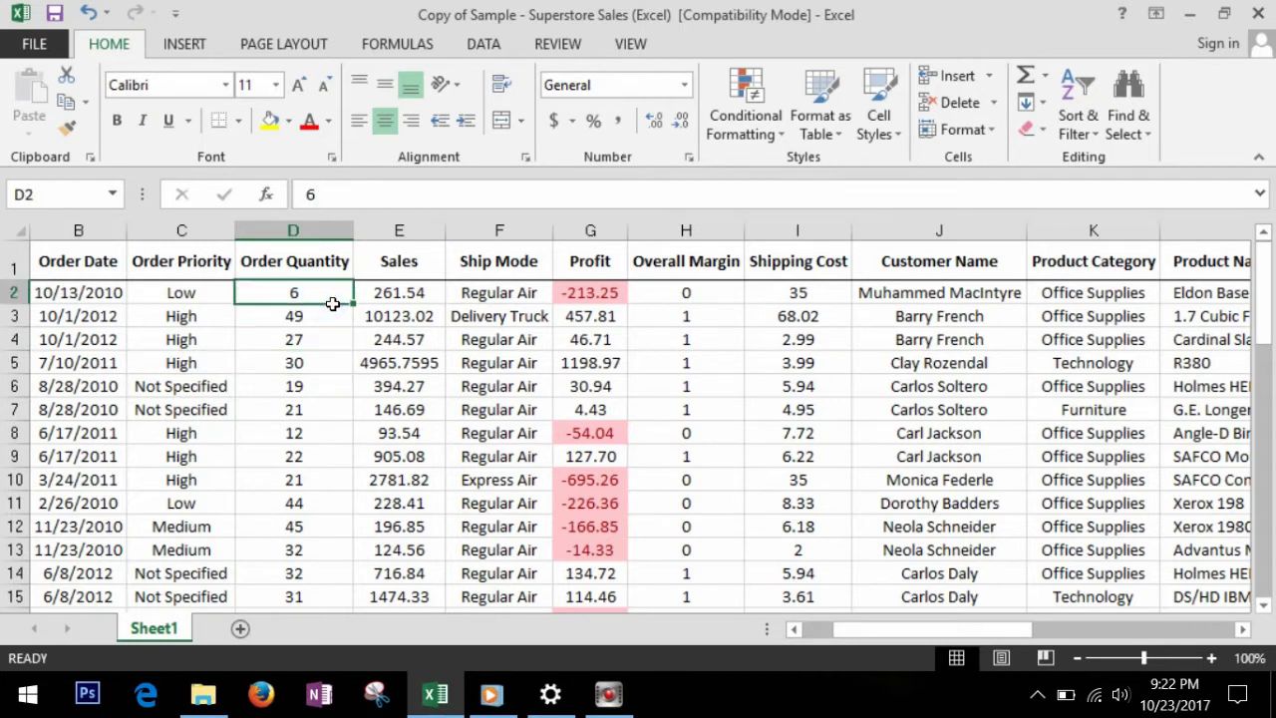
key(ctrl+shift+Down)
click(745, 120)
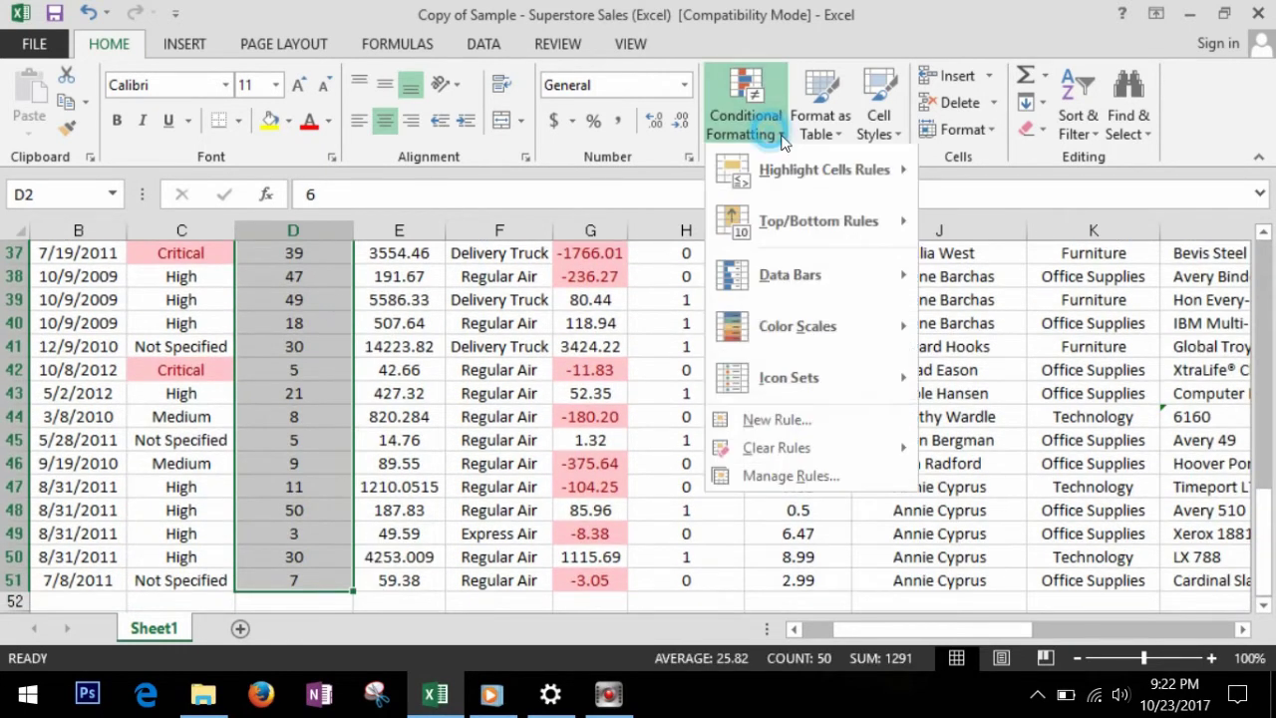
mouse_move(867, 171)
click(1001, 285)
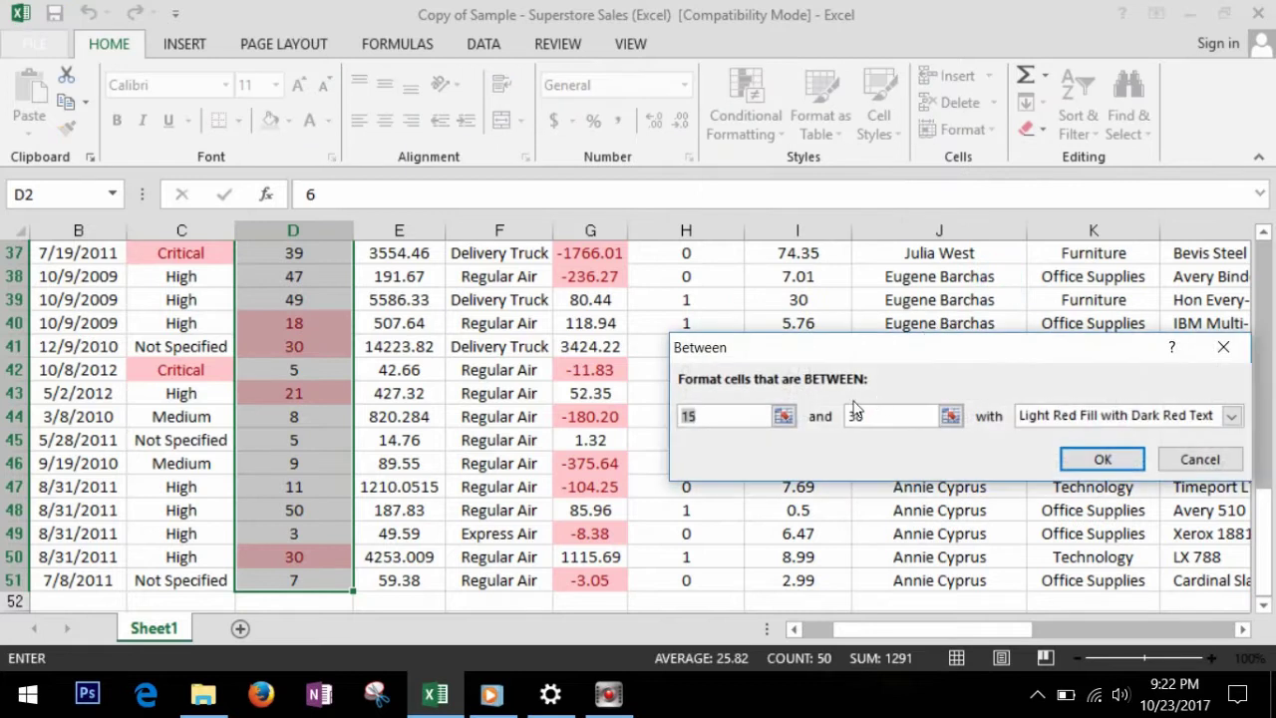
text(20)
key(Tab)
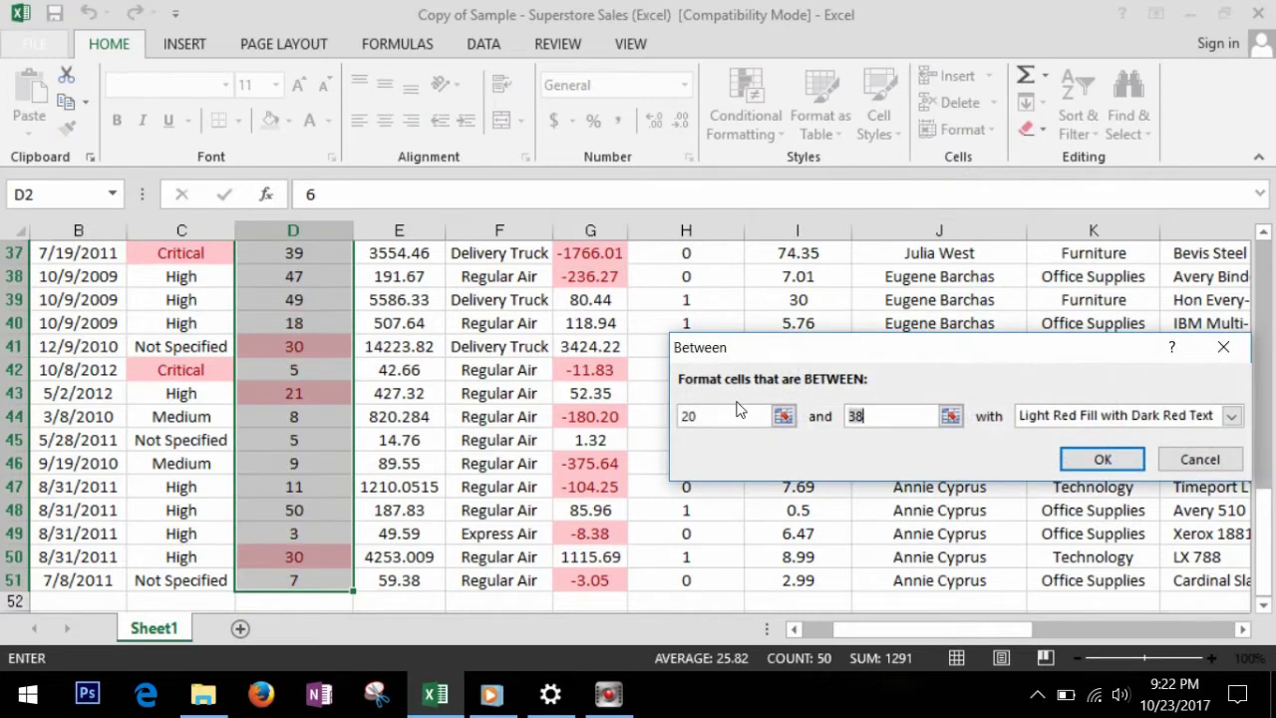
text(30)
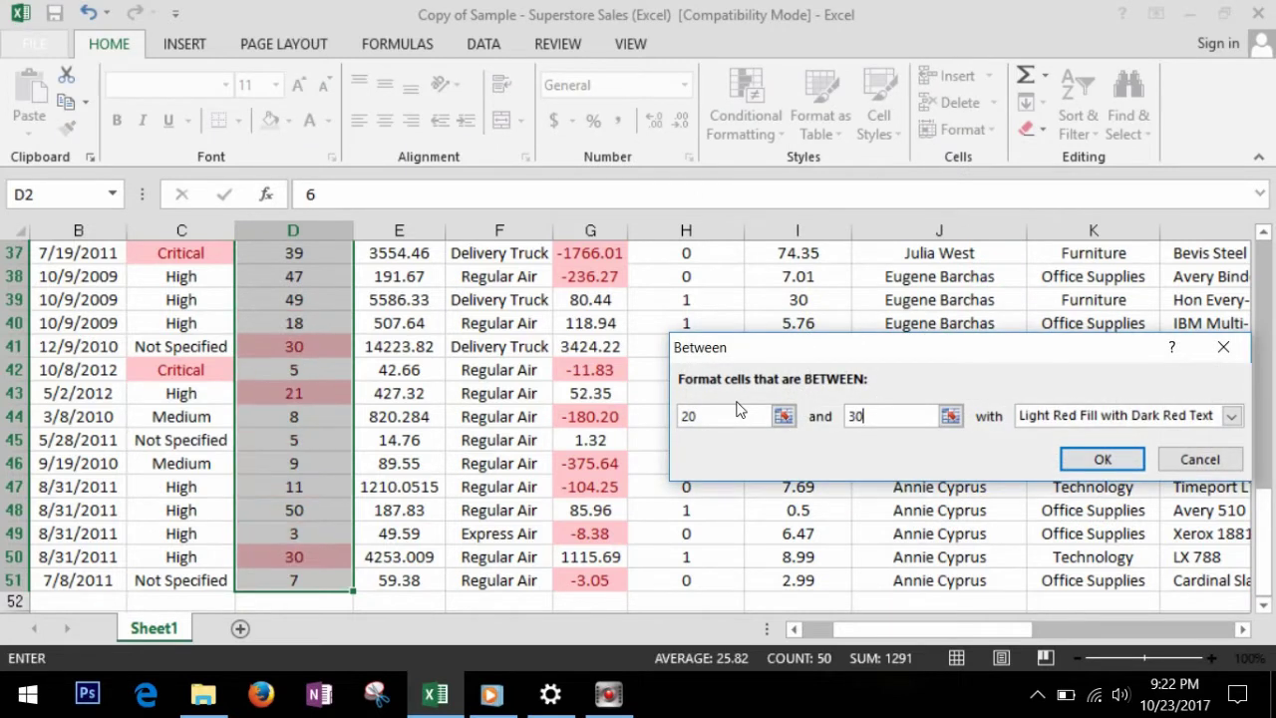
click(1101, 459)
click(318, 440)
scroll(318, 443, up, 4)
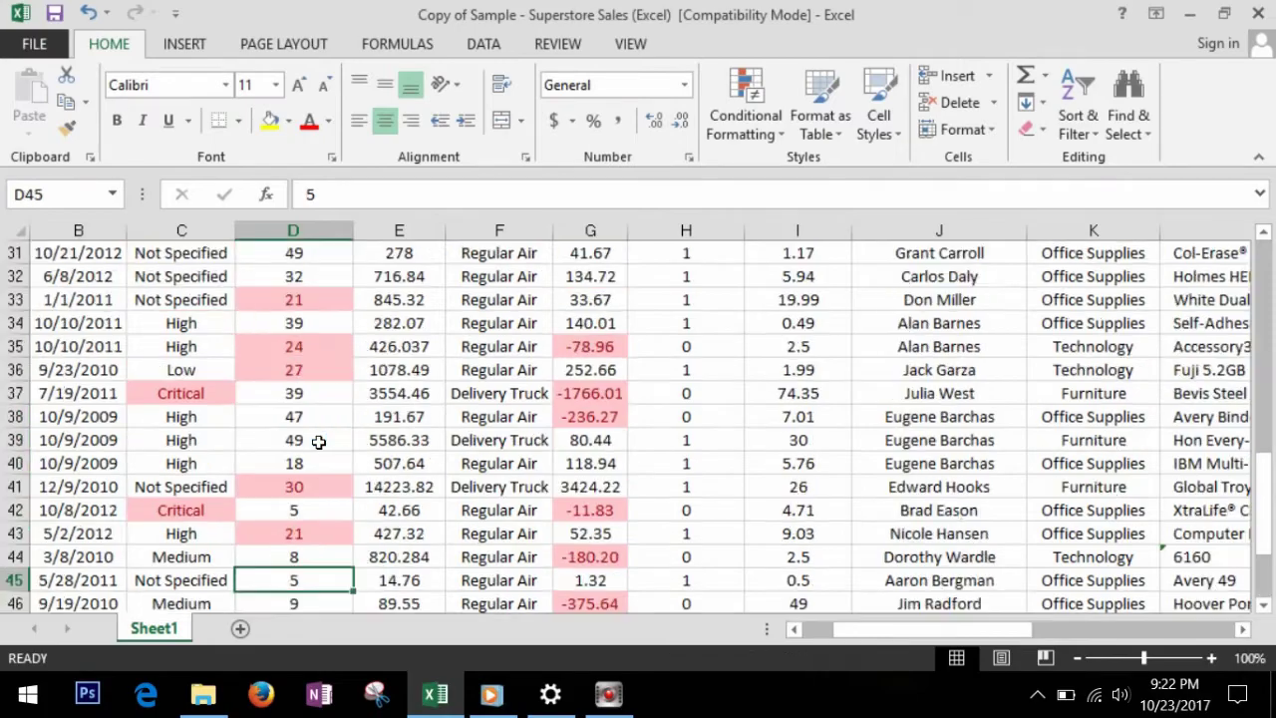
scroll(318, 442, up, 4)
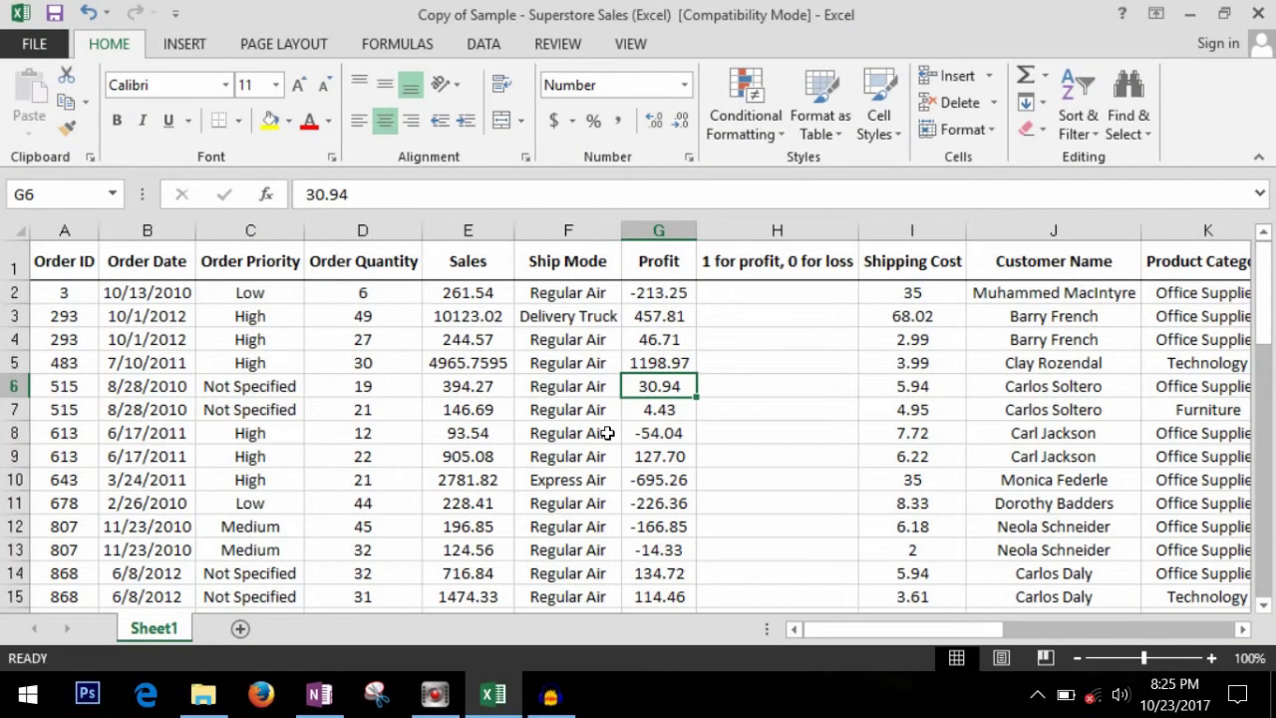
- Enter the formula =IF(G2>=0,"1","0") in cell H2 of the "1 for profit, 0 for loss" column
click(812, 231)
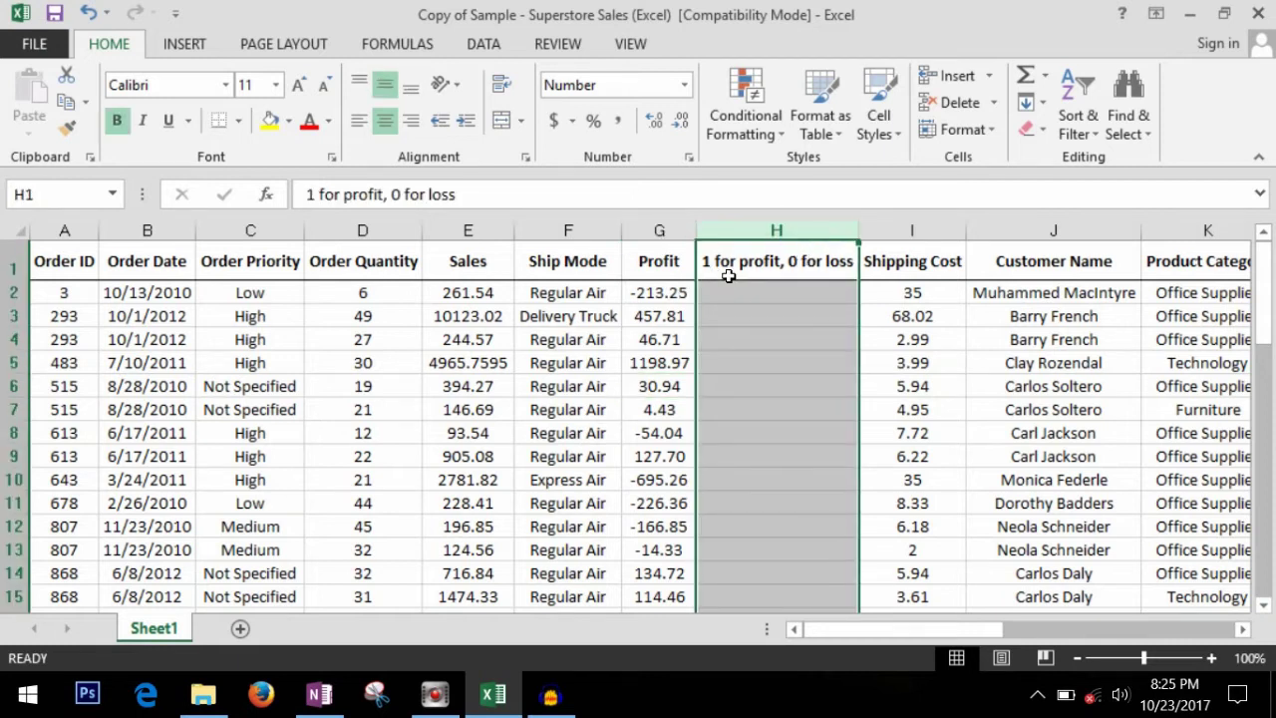
click(819, 300)
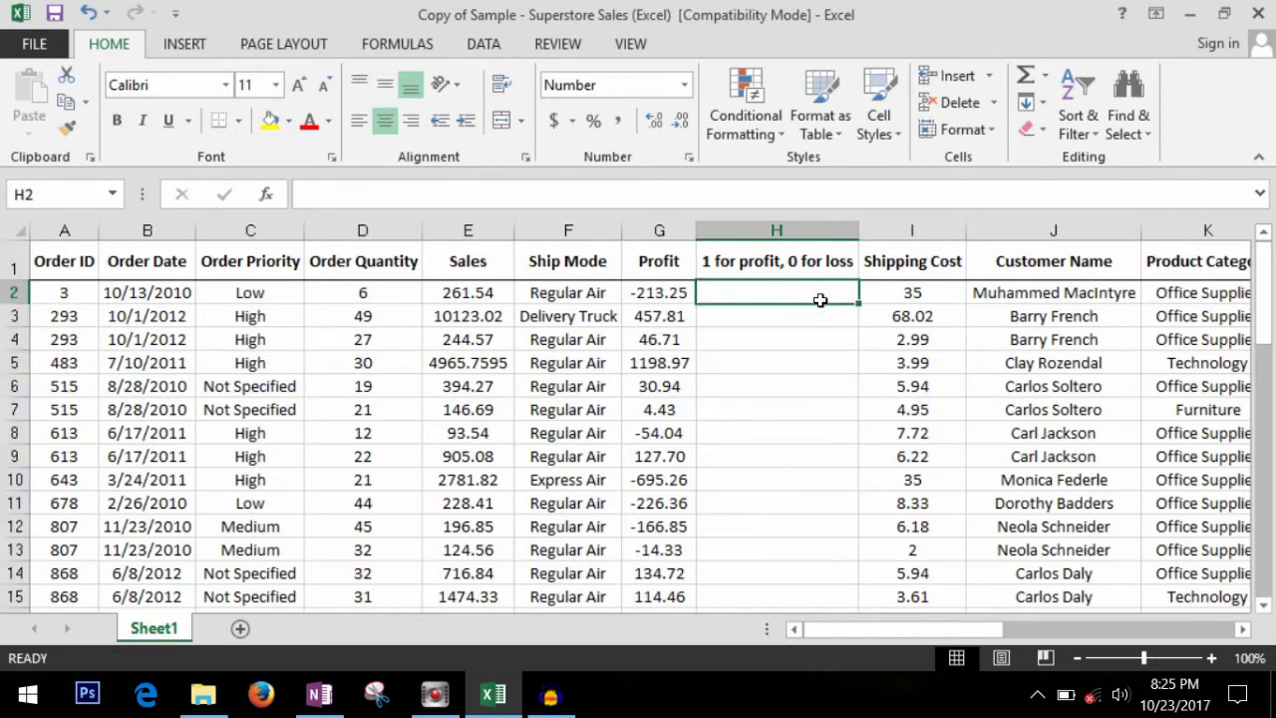
text(=if)
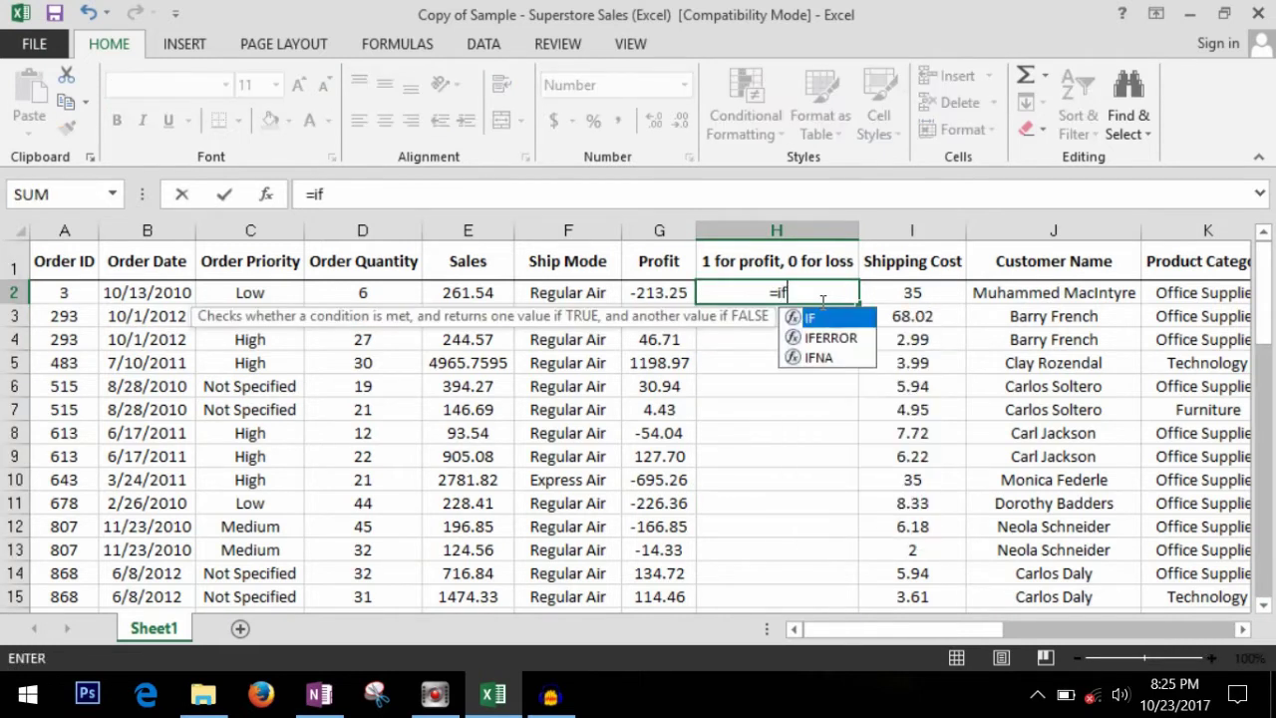
text(()
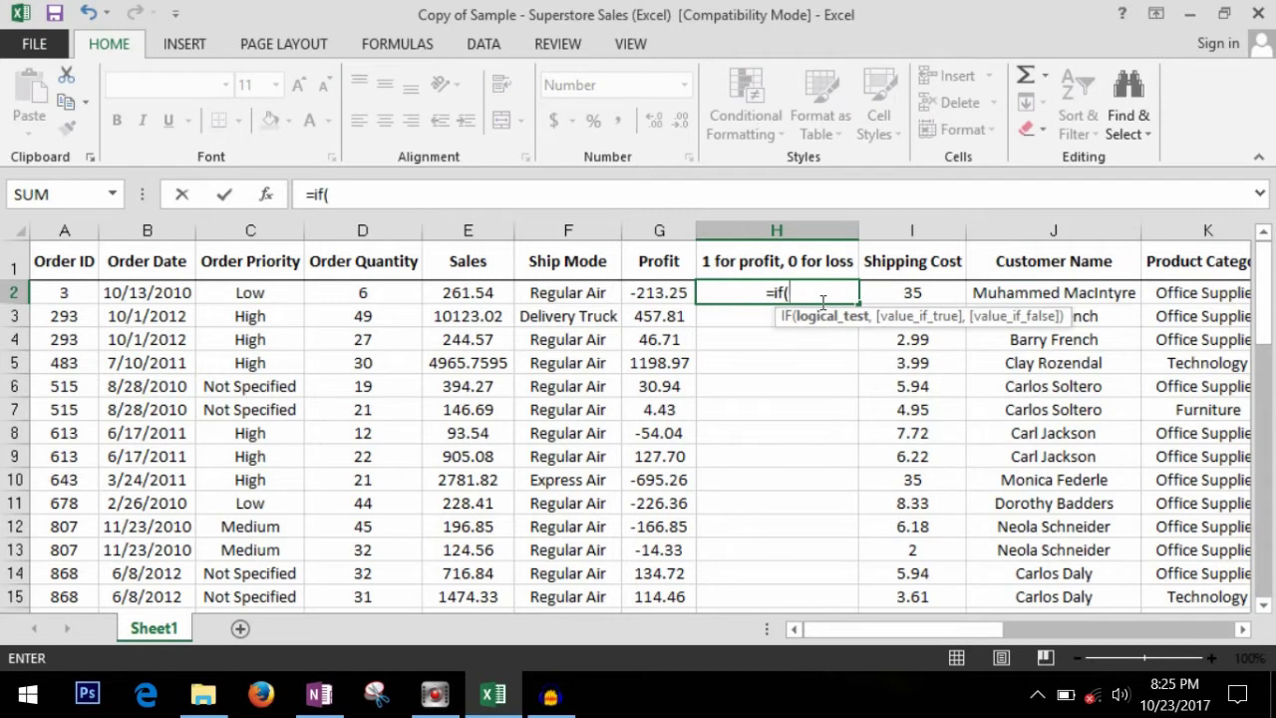
click(678, 297)
text(>)
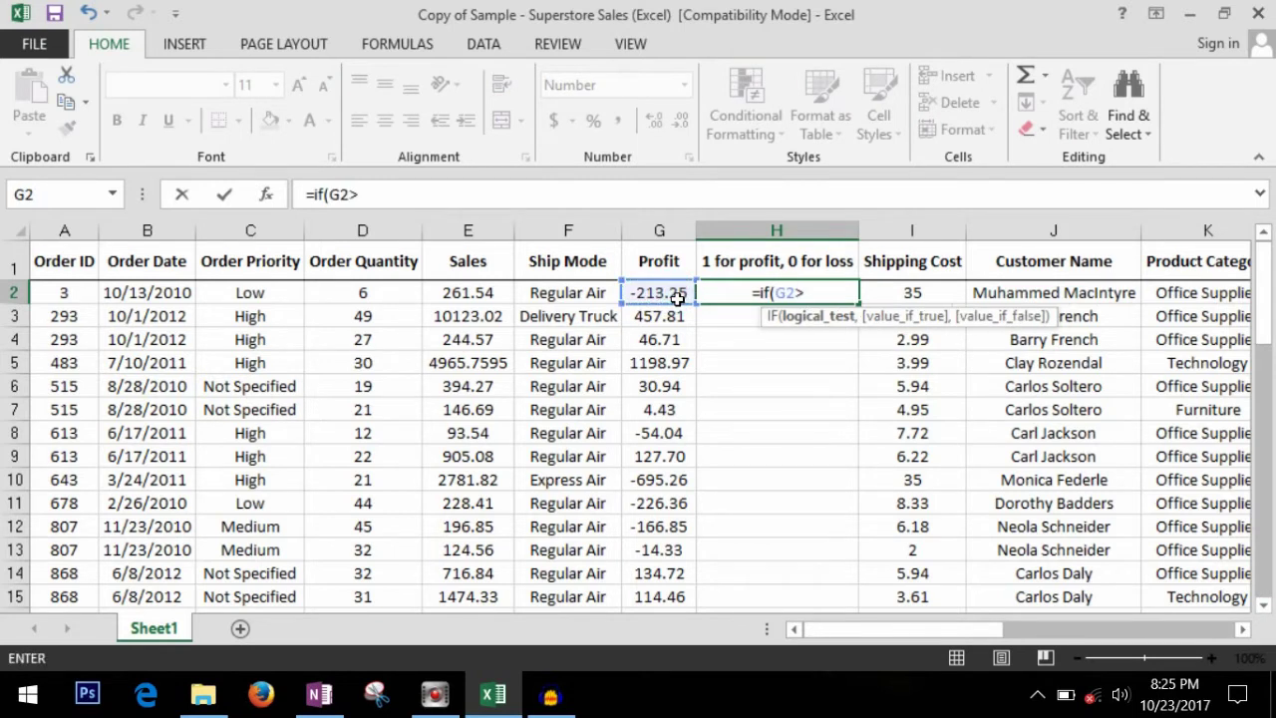
text(=)
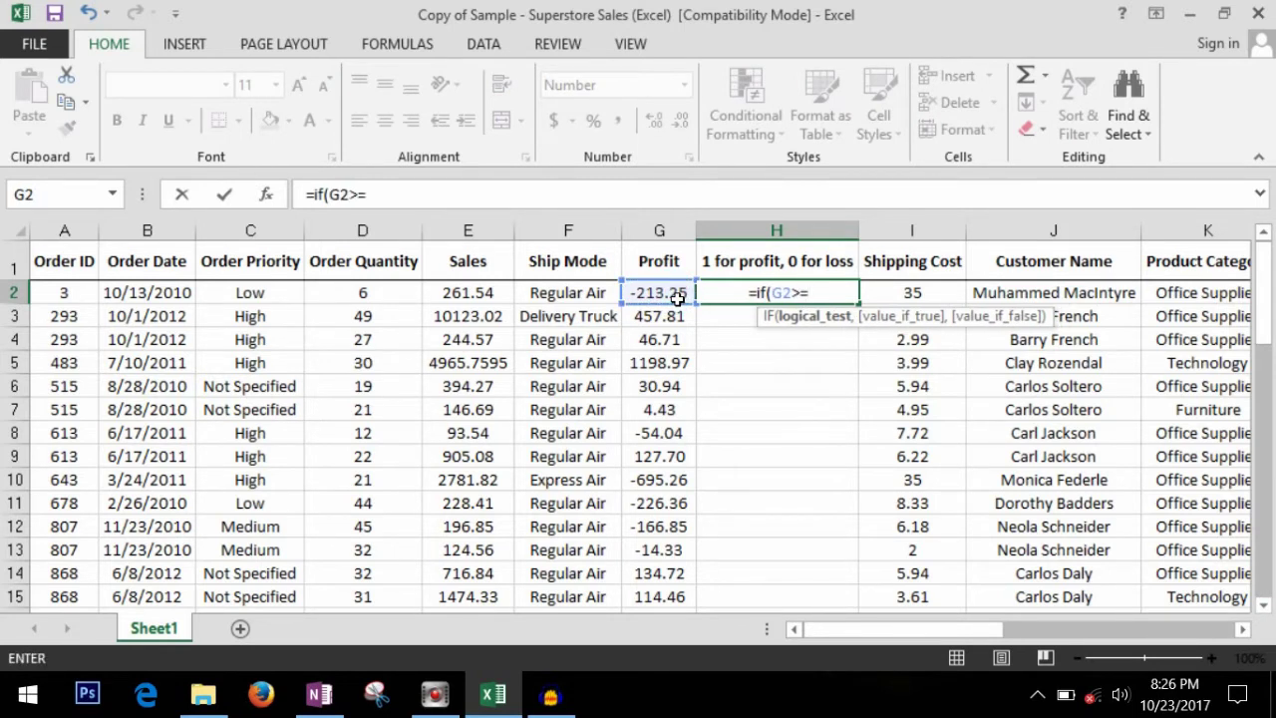
text(0,")
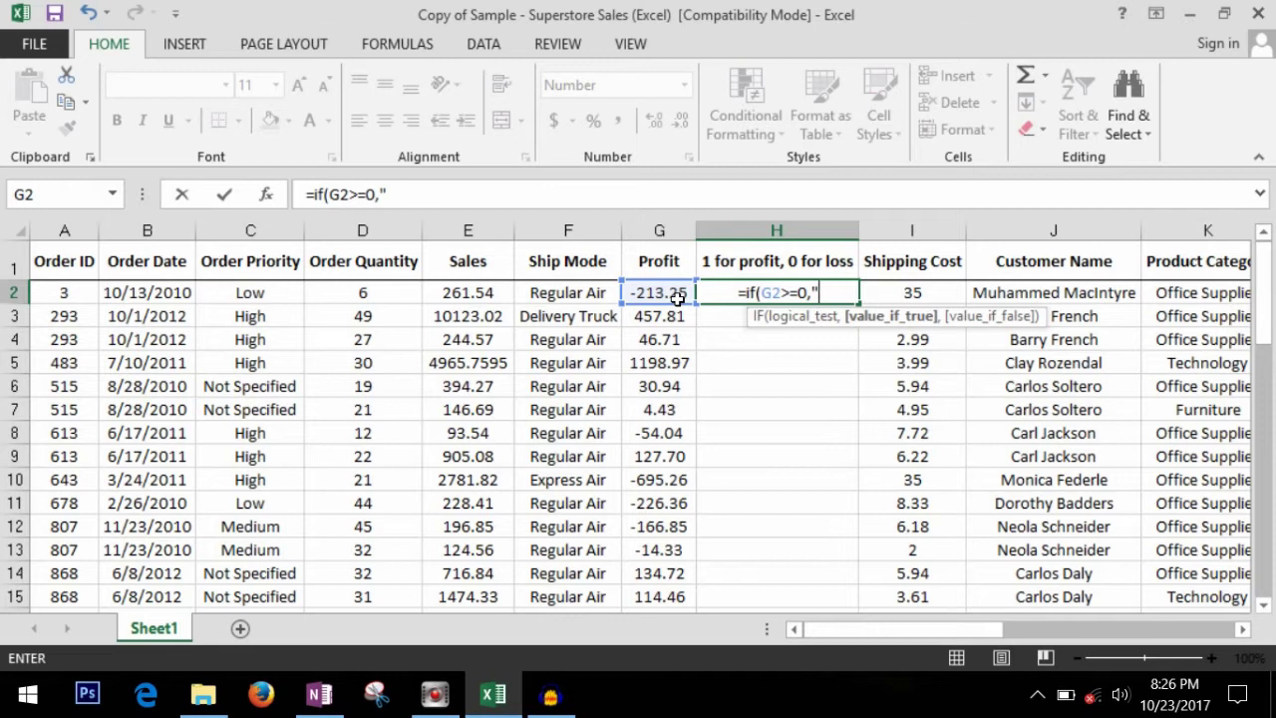
text(1)
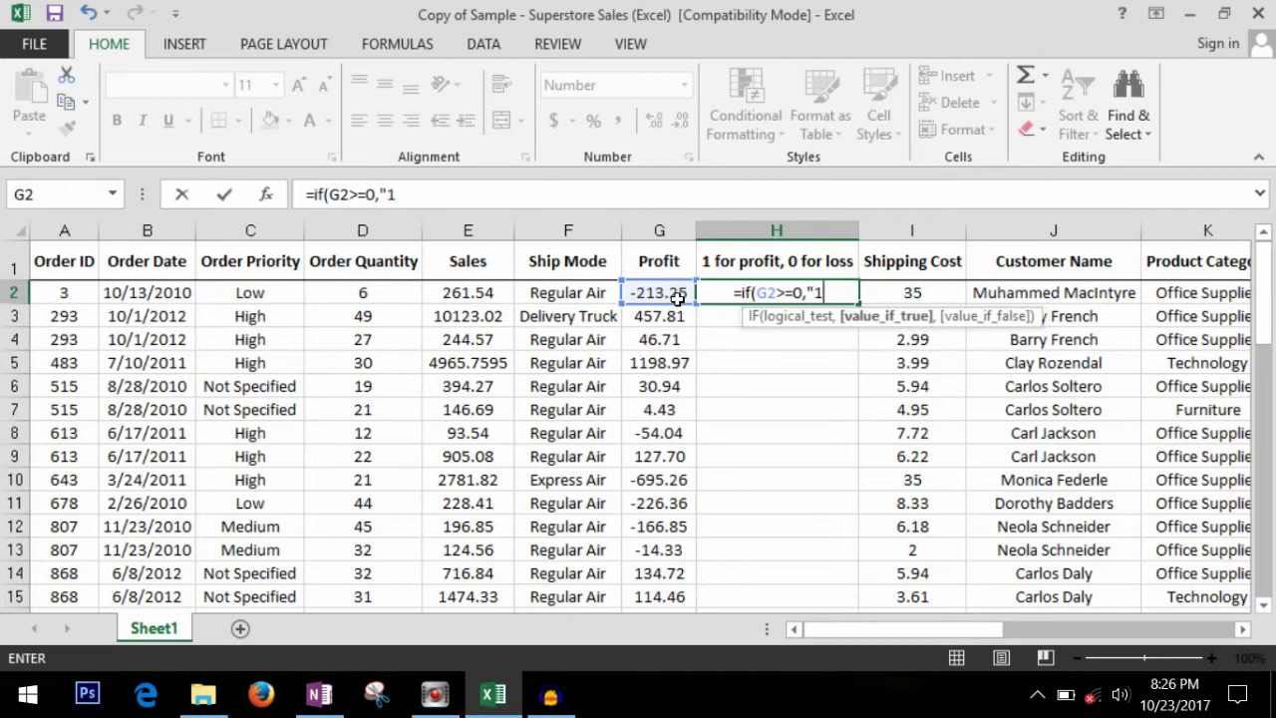
text(")
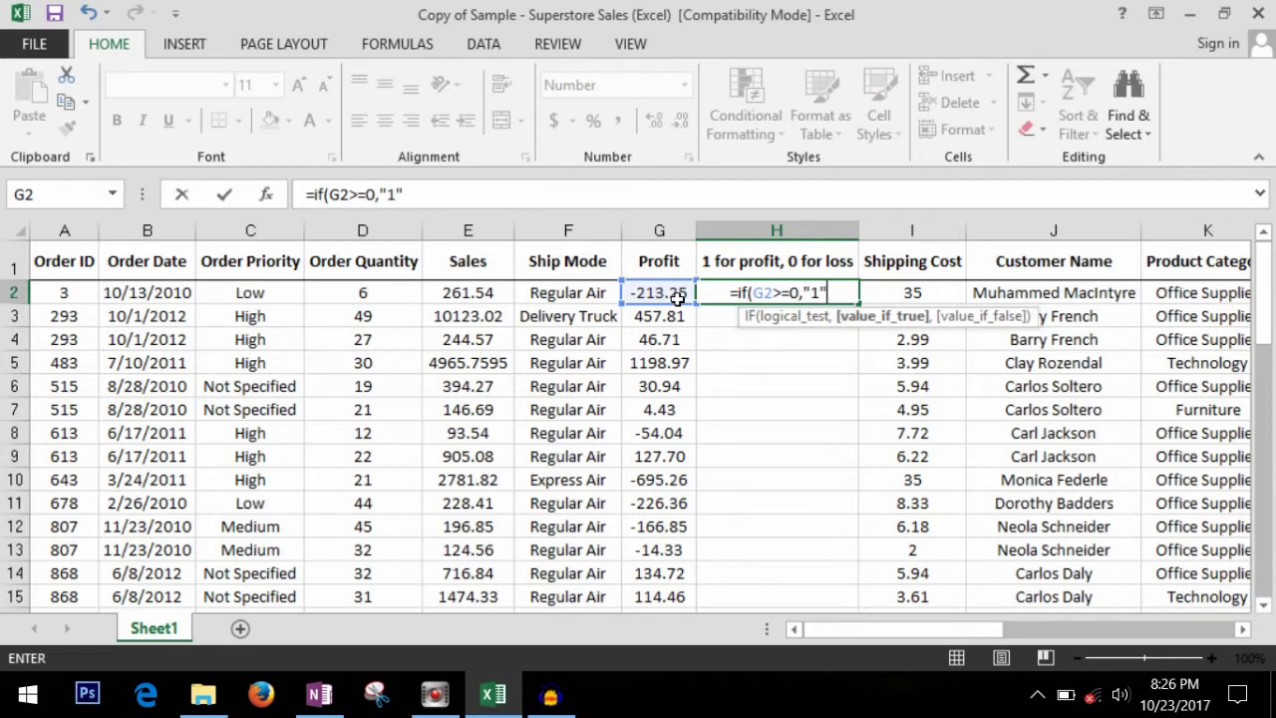
text(,"0)
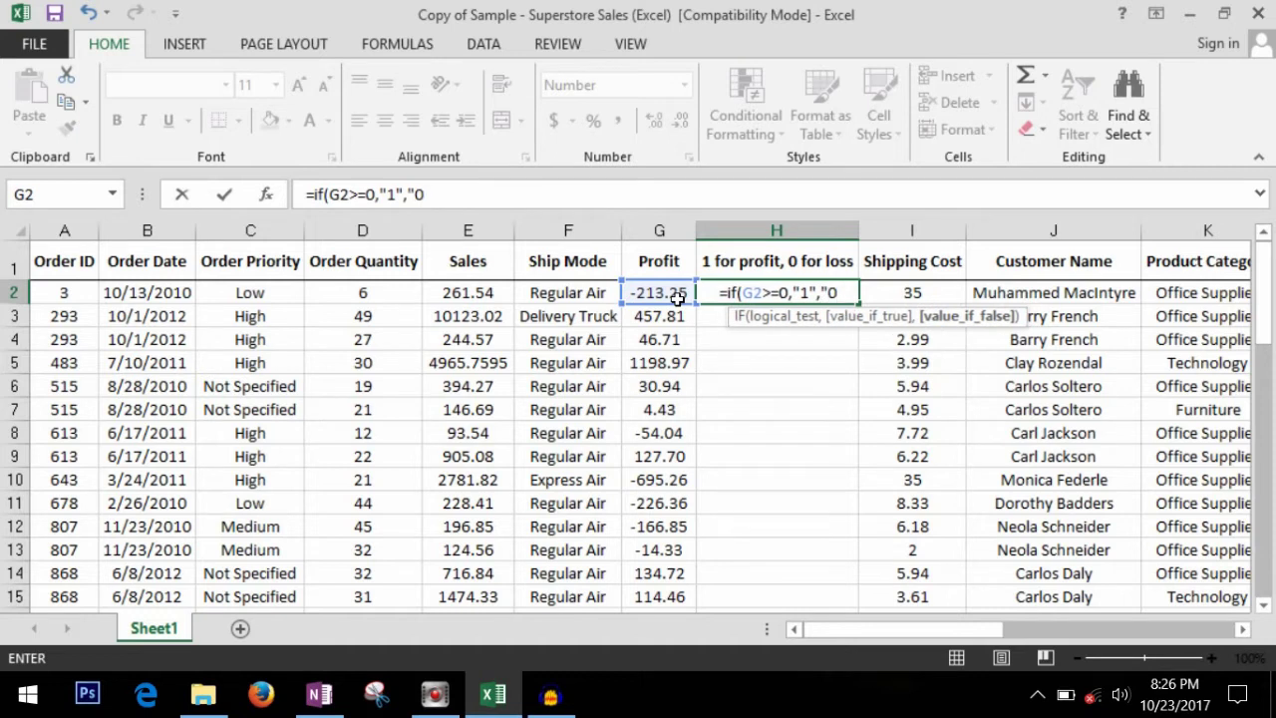
text("))
key(Return)
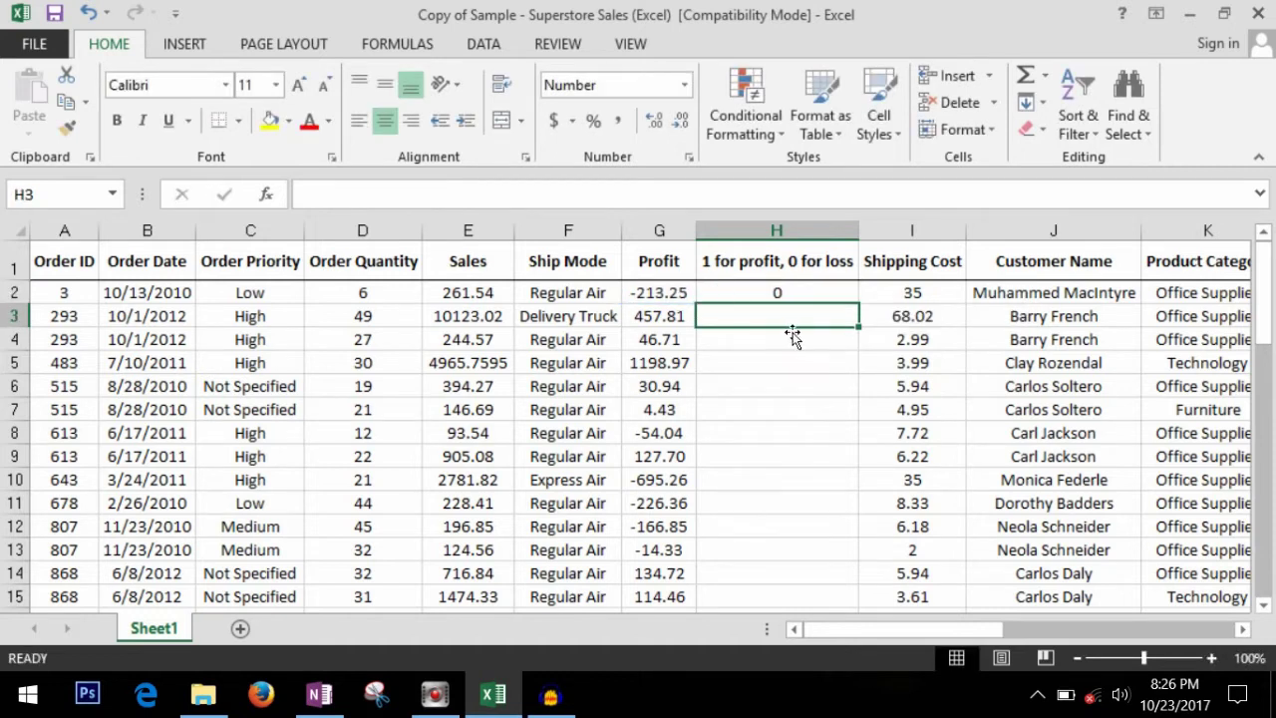
- Fill the profit-or-loss formula from H2 down the column to the last data row
click(812, 291)
click(659, 296)
click(835, 303)
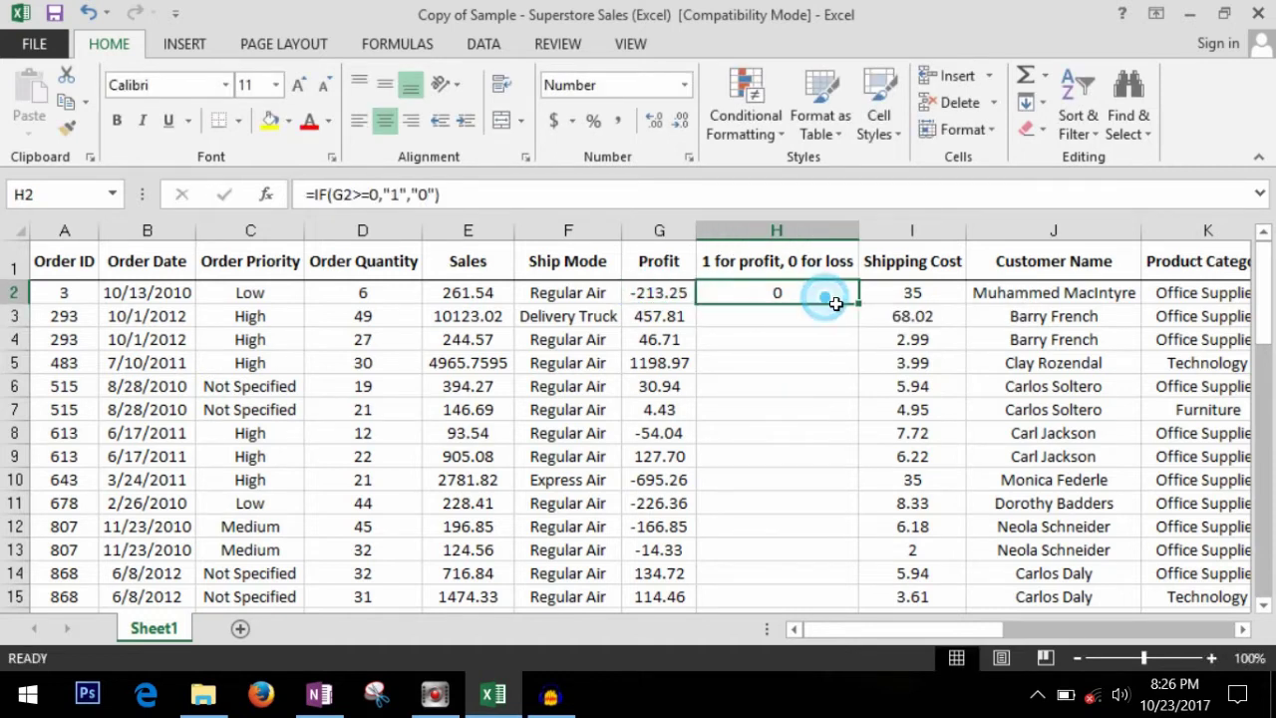
double_click(857, 303)
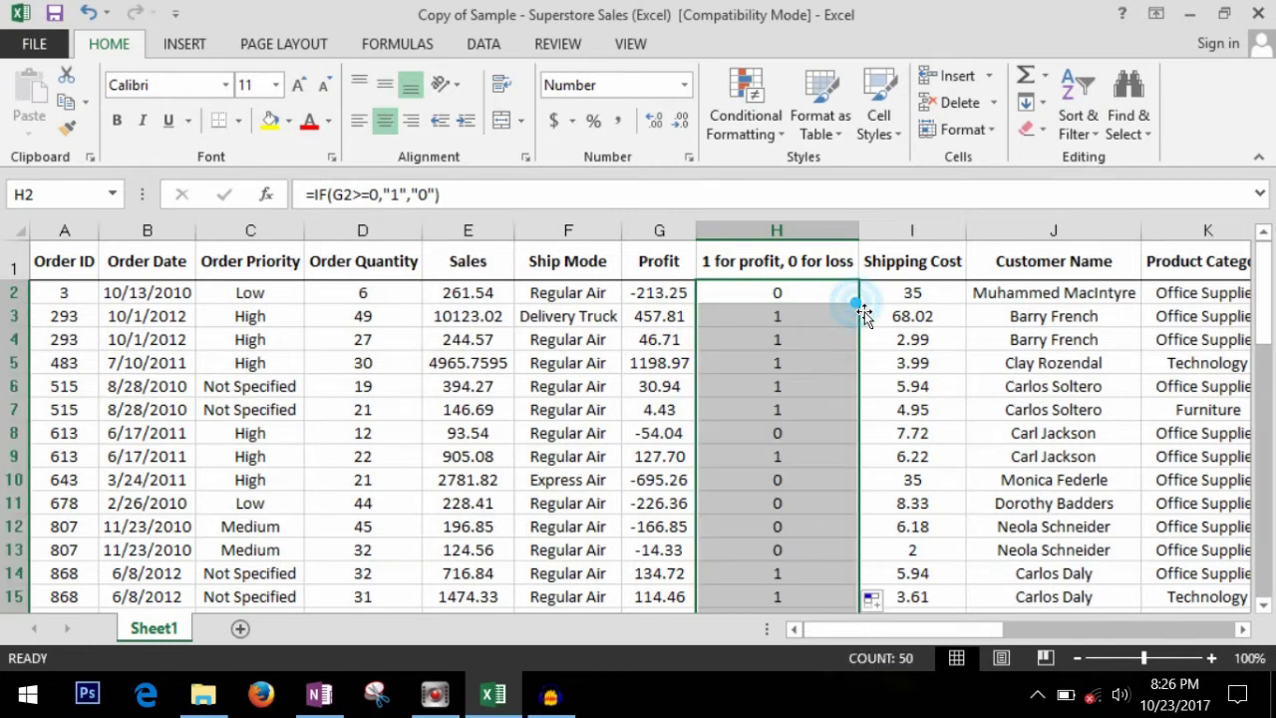
- Examine the filled results and their IF formulas in the "1 for profit, 0 for loss" column
click(780, 363)
scroll(782, 372, down, 4)
scroll(784, 372, up, 4)
click(809, 303)
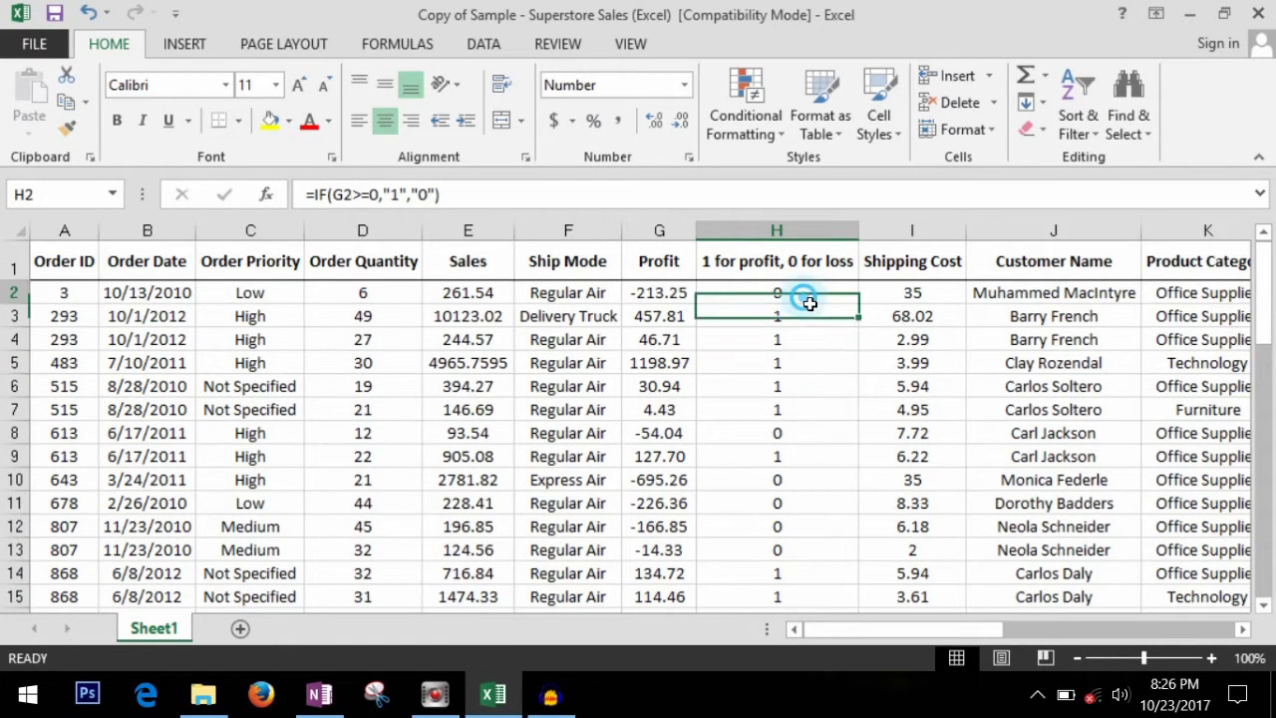
click(817, 319)
click(816, 361)
click(806, 301)
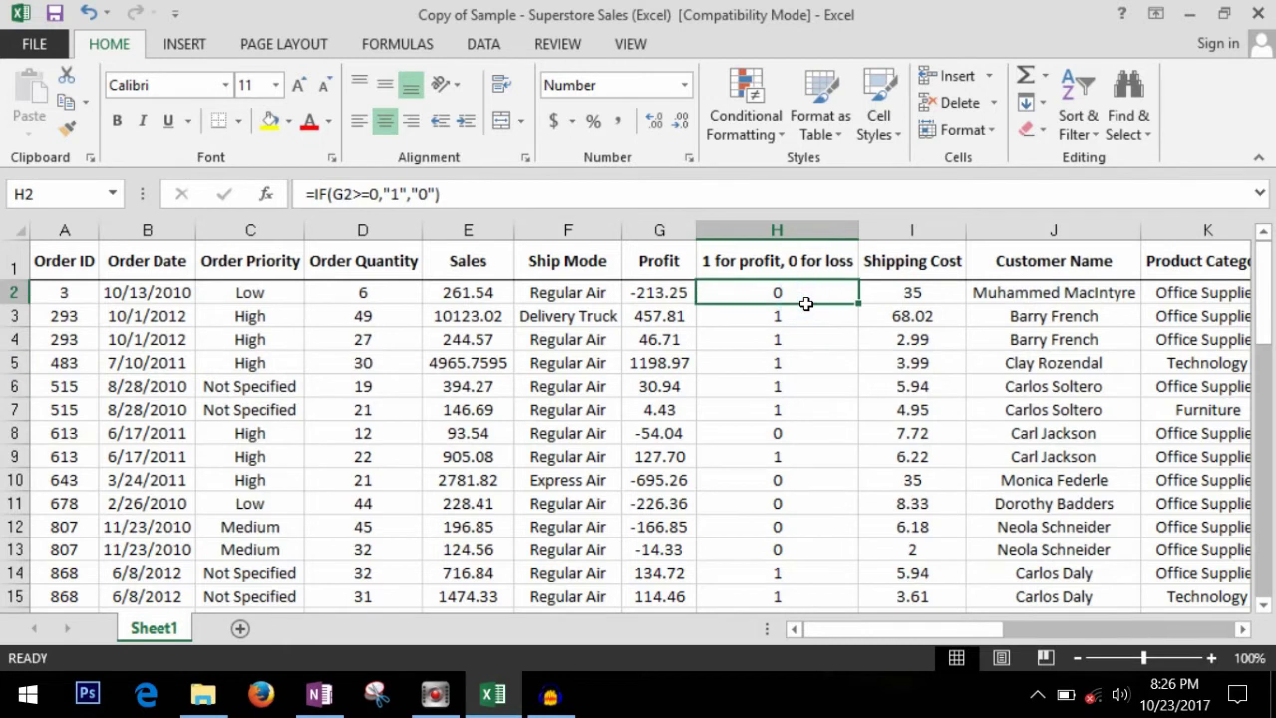
click(821, 369)
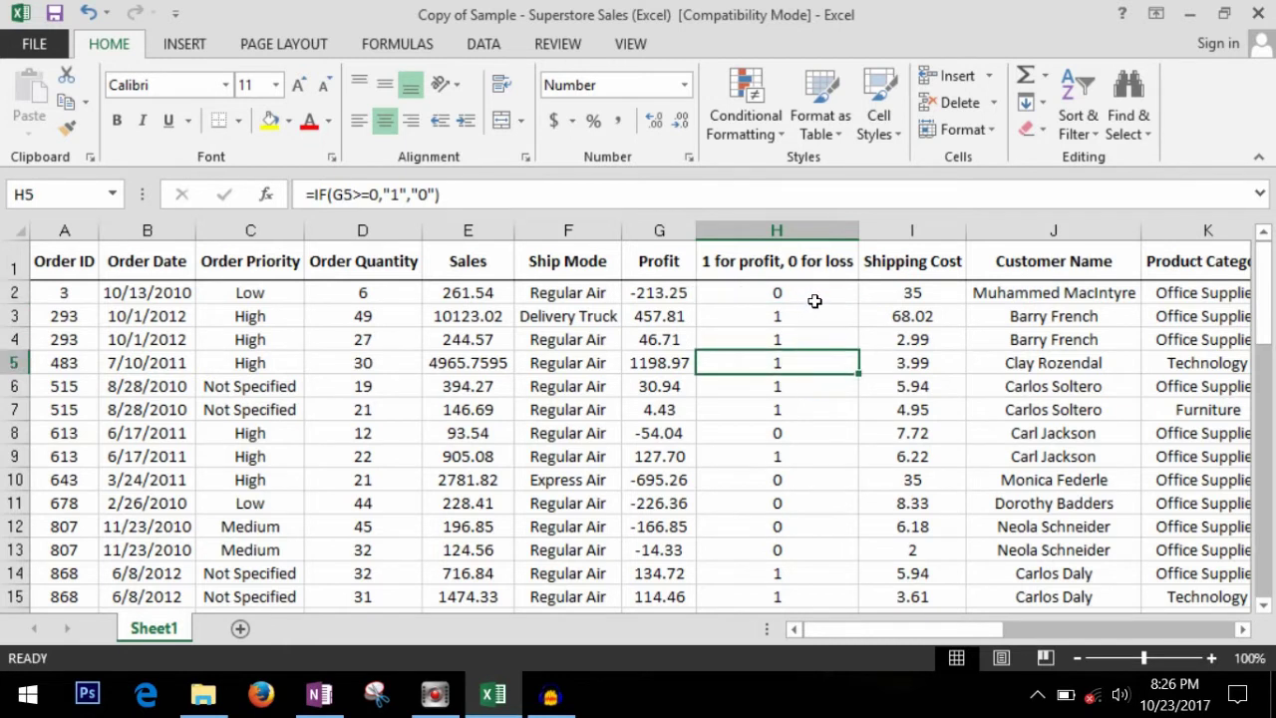
drag(818, 300, 820, 432)
click(815, 341)
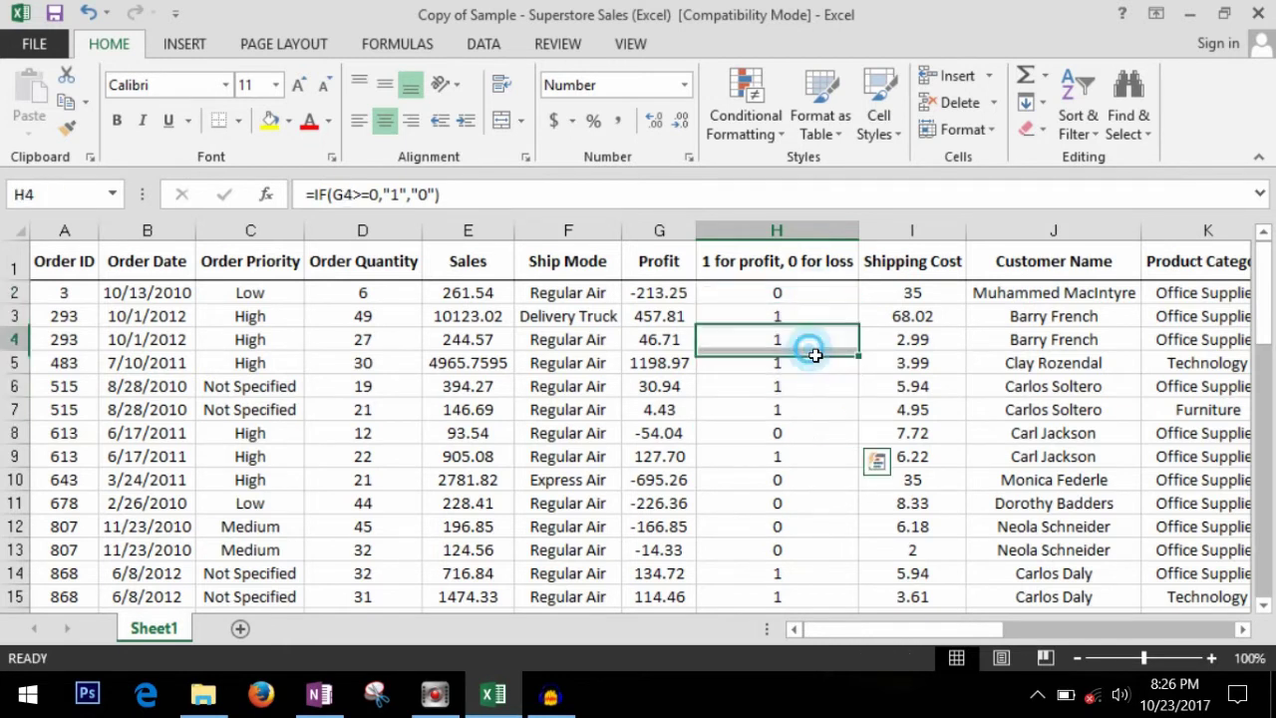
- Check how the IF formula's cell reference changes from row to row in cells H4 to H8 of the profit-or-loss column
click(818, 392)
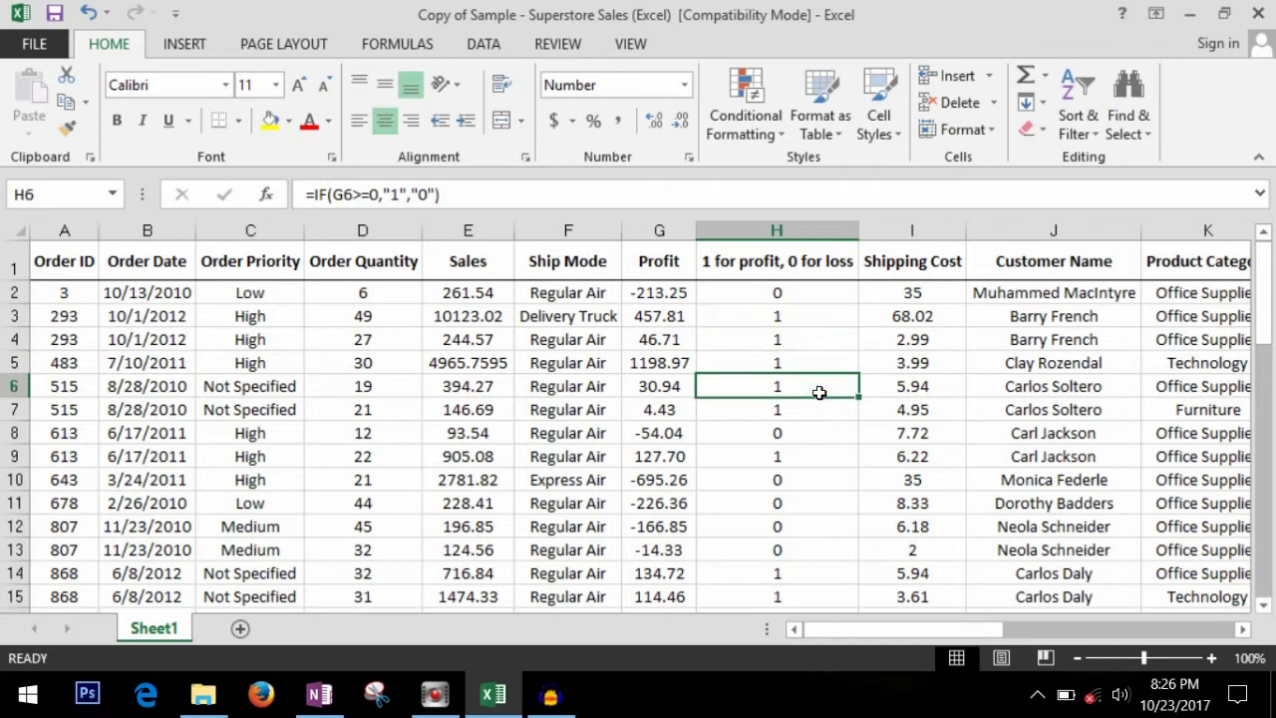
click(814, 344)
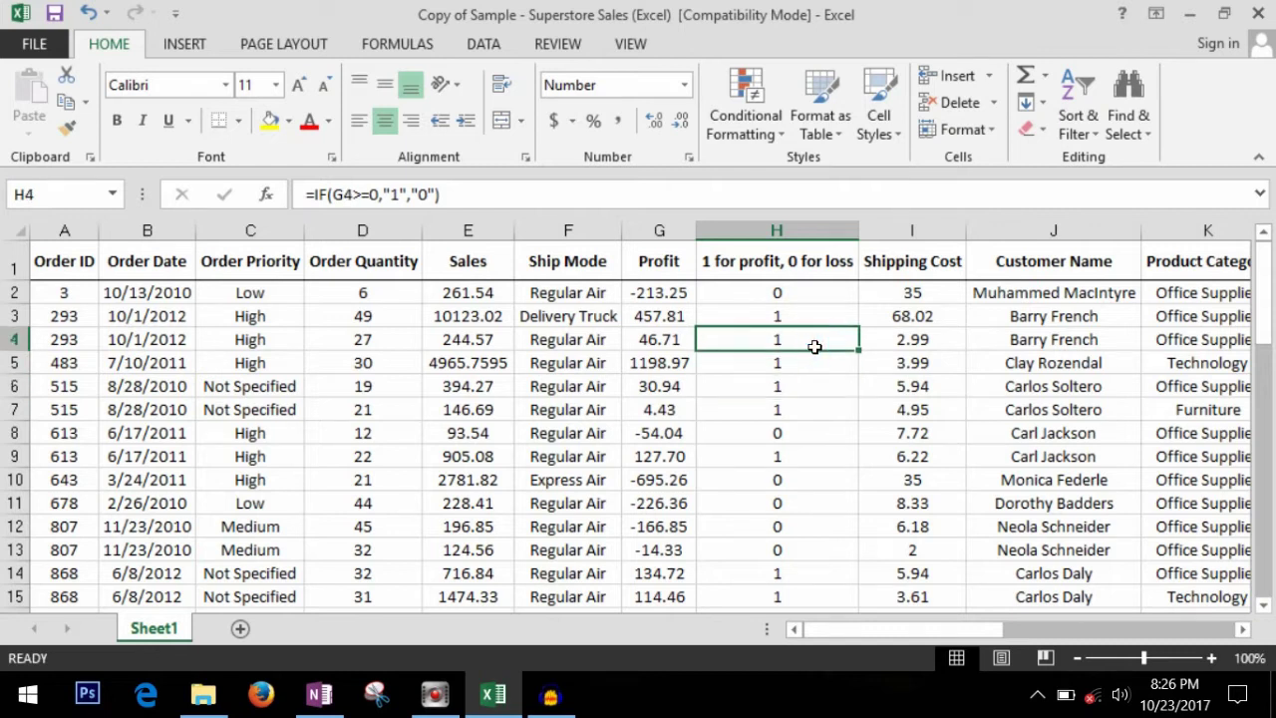
click(834, 417)
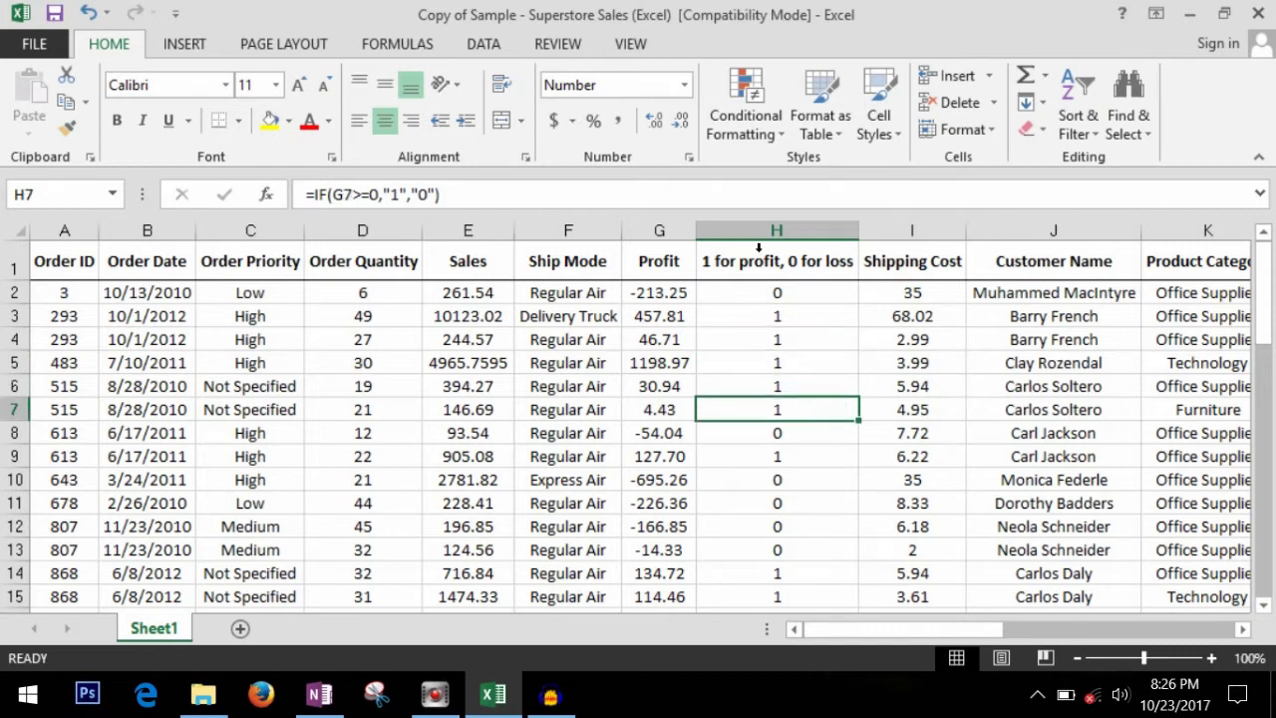
click(503, 194)
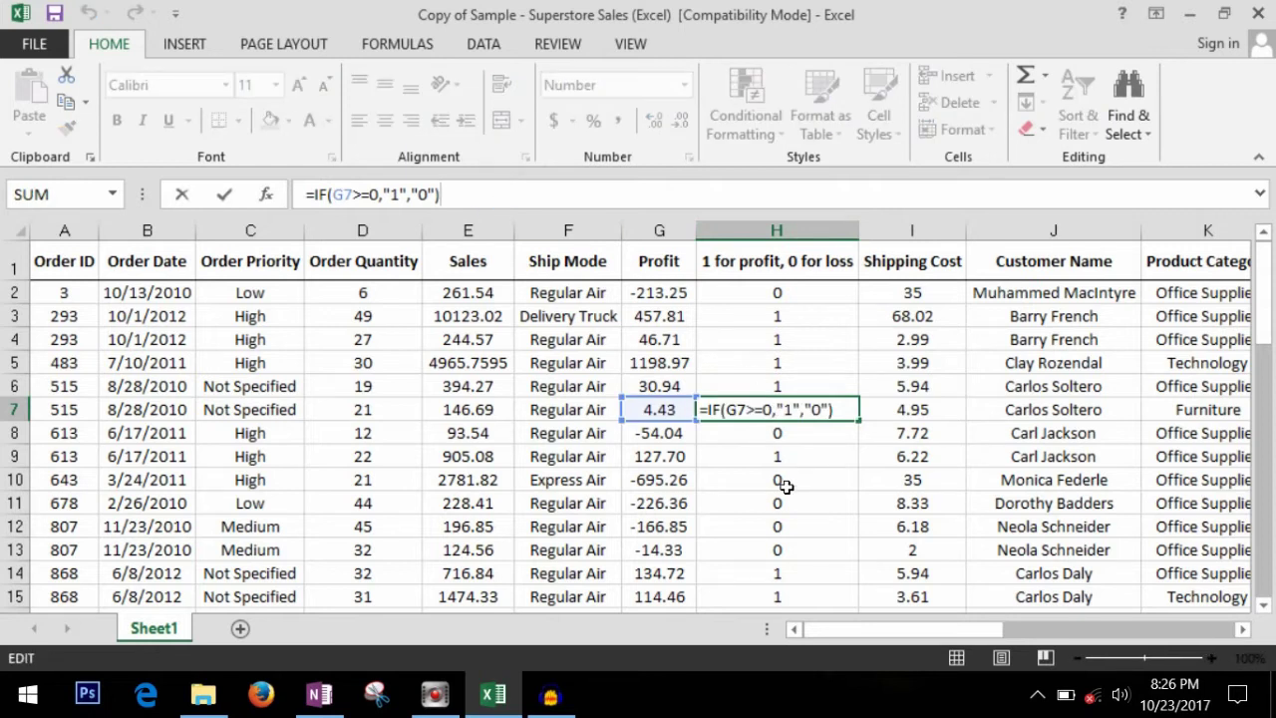
key(Return)
click(788, 344)
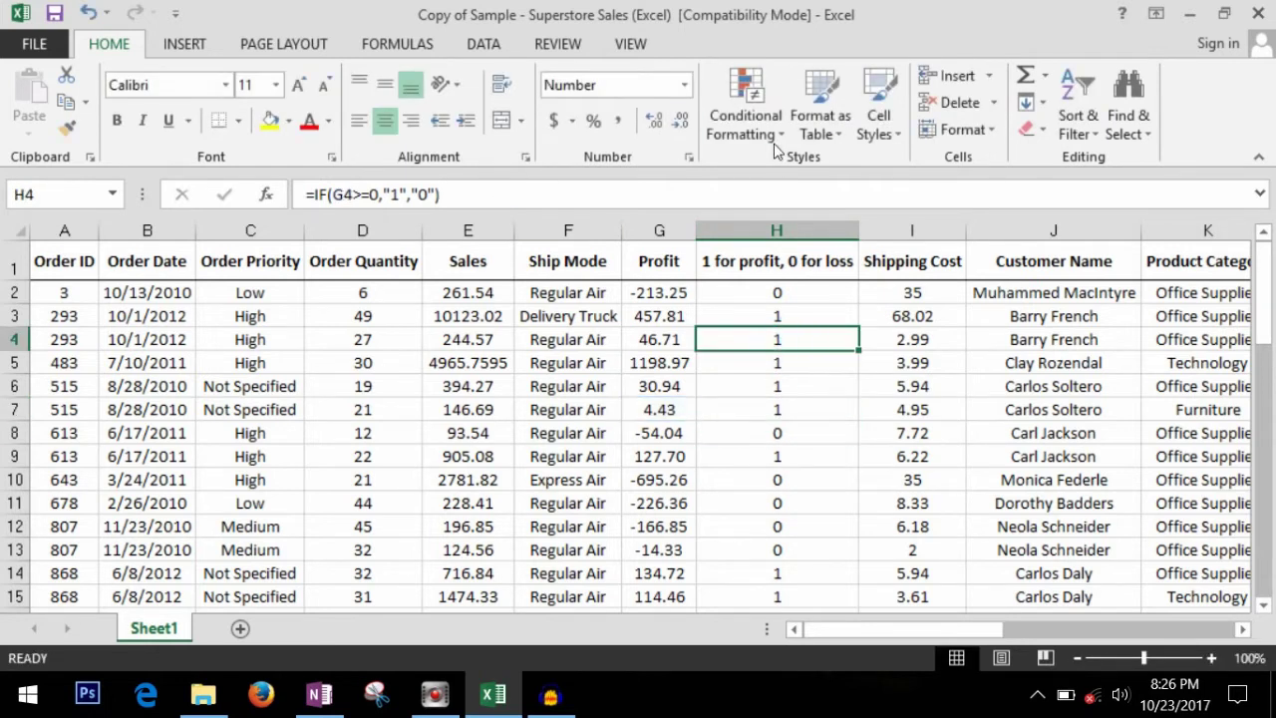
click(745, 109)
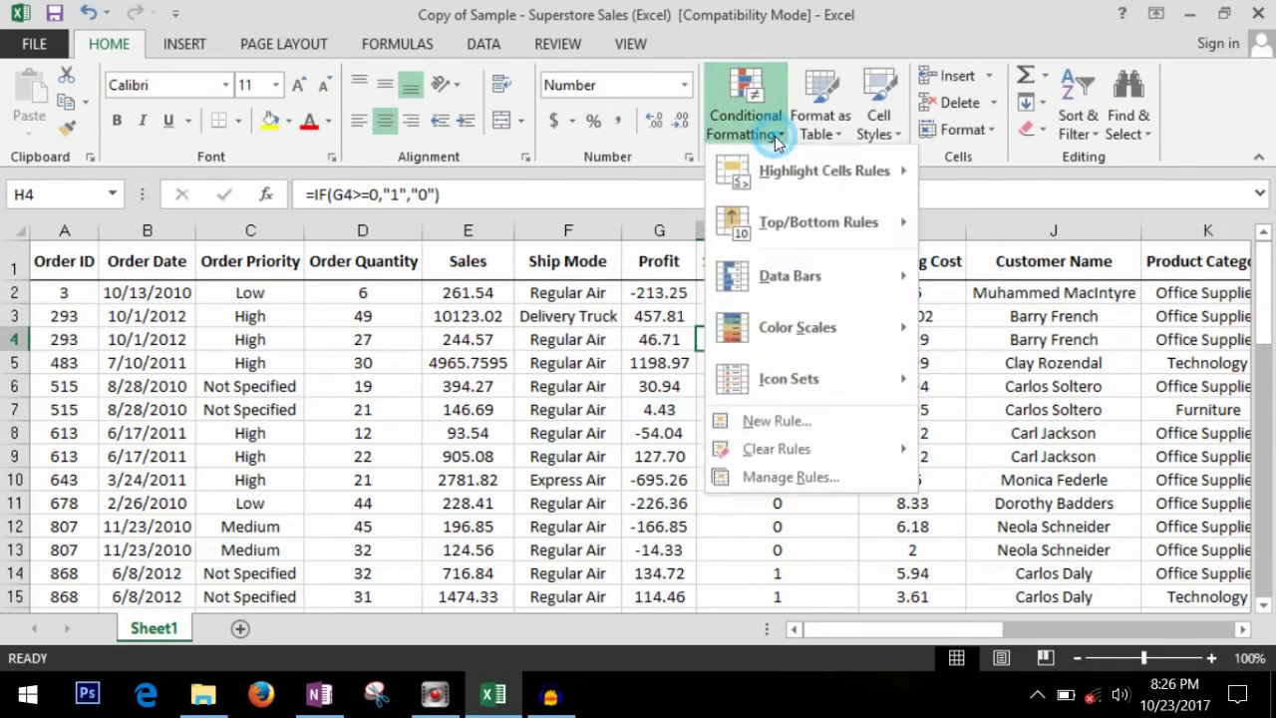
click(788, 550)
click(793, 438)
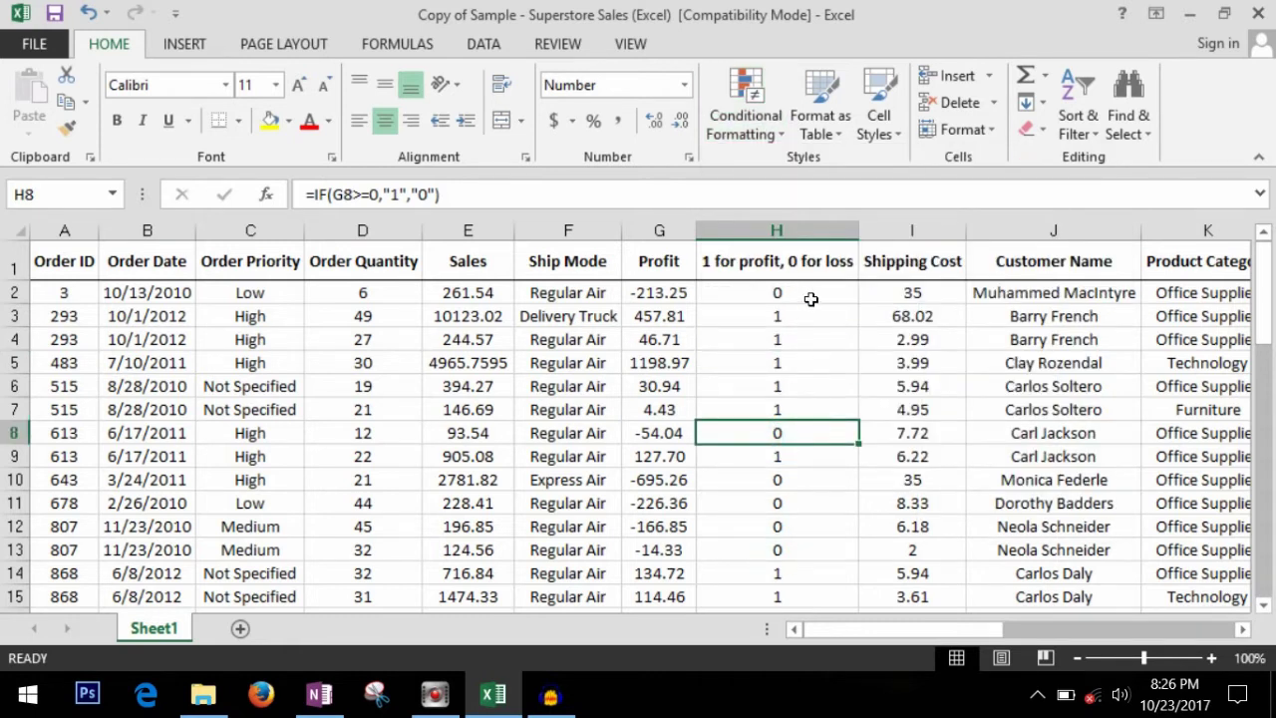
- Replace the IF formulas in H2:H51 with their results by copying the range and pasting it in place as Values
drag(810, 299, 811, 320)
key(ctrl+shift+Down)
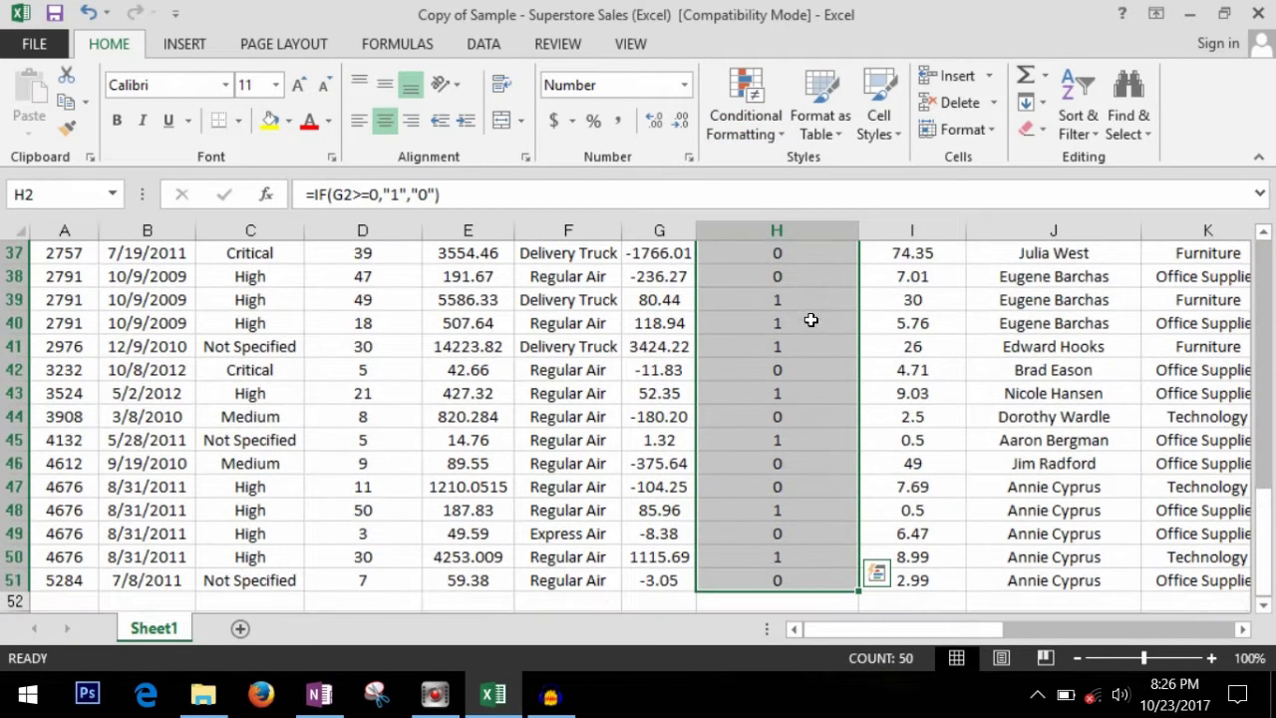
right_click(801, 335)
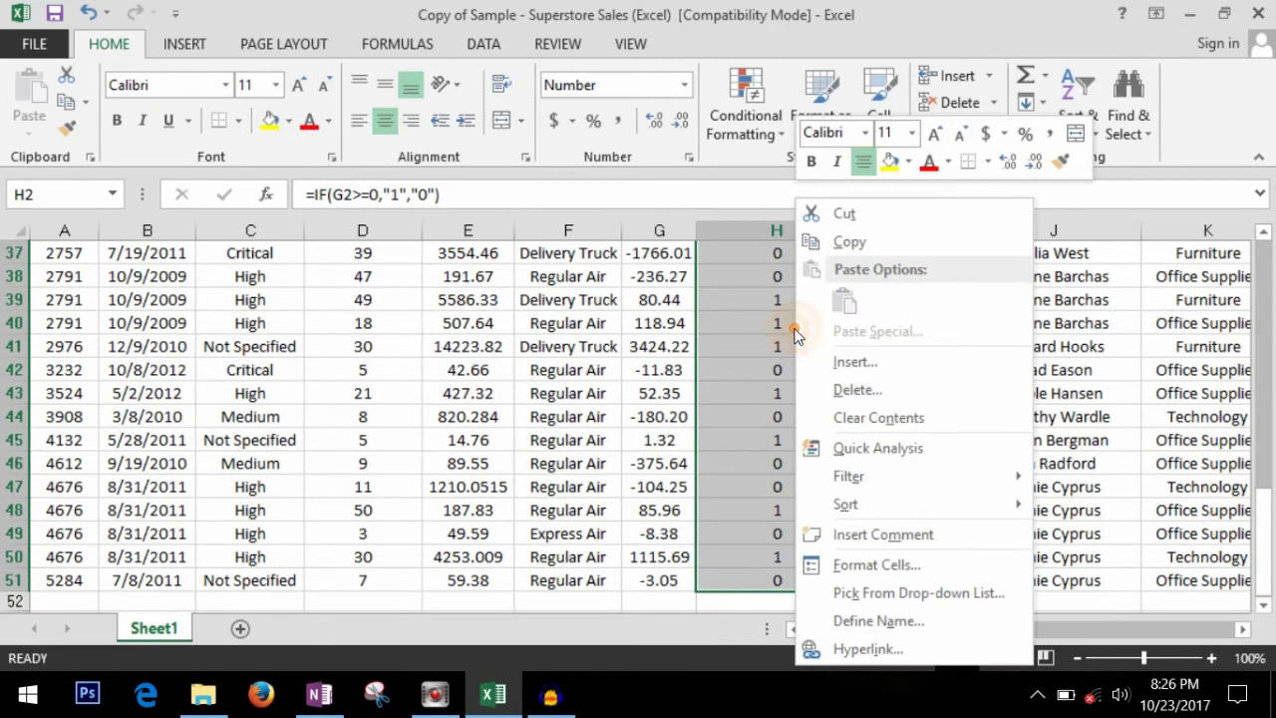
click(843, 243)
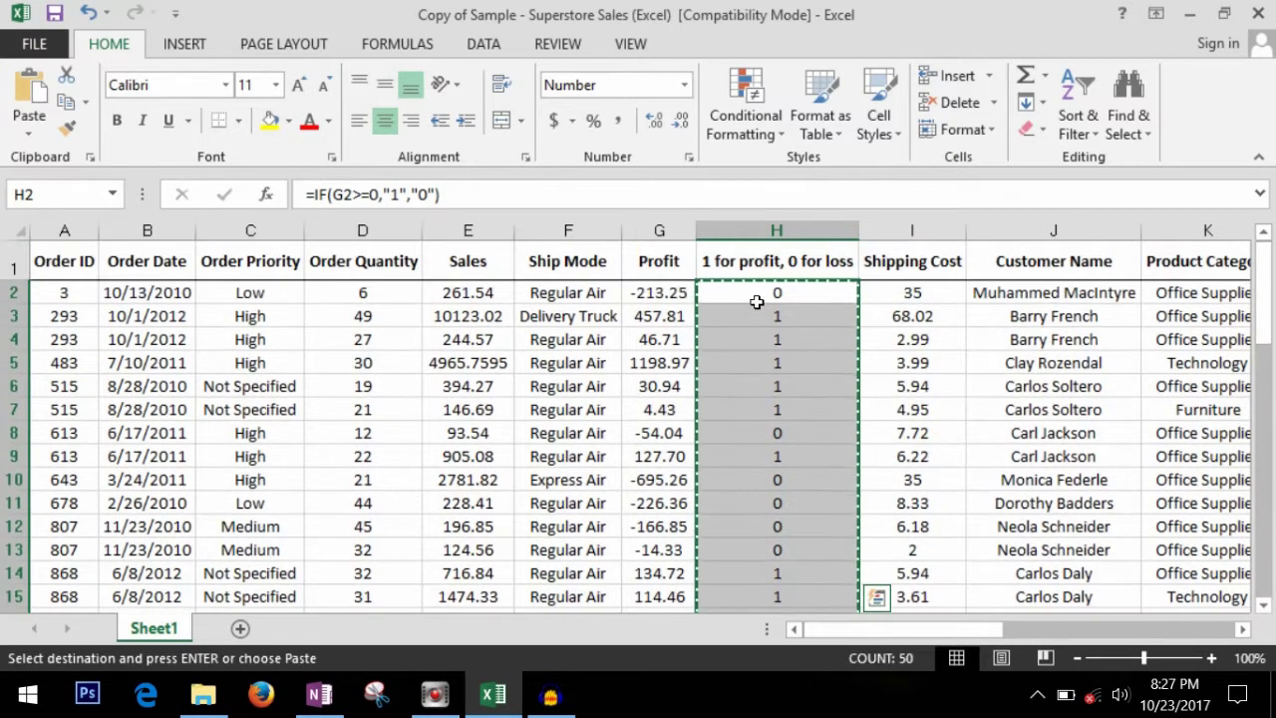
right_click(754, 299)
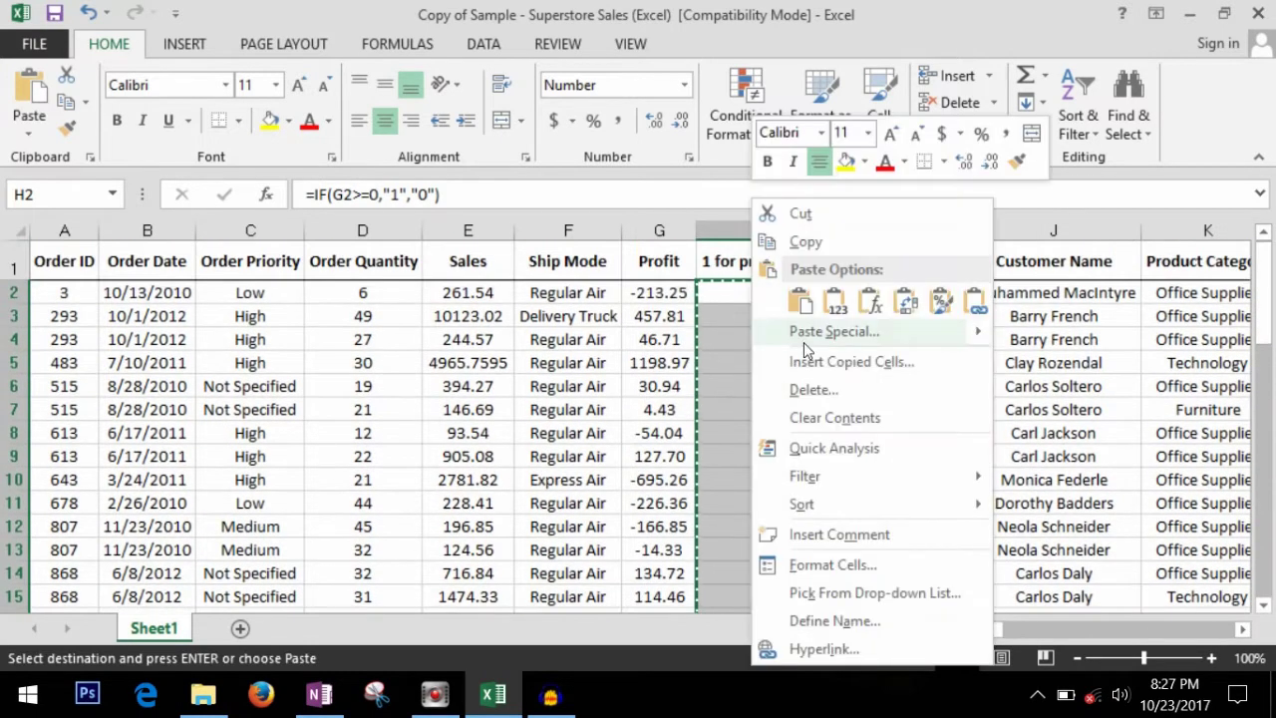
click(883, 339)
click(697, 248)
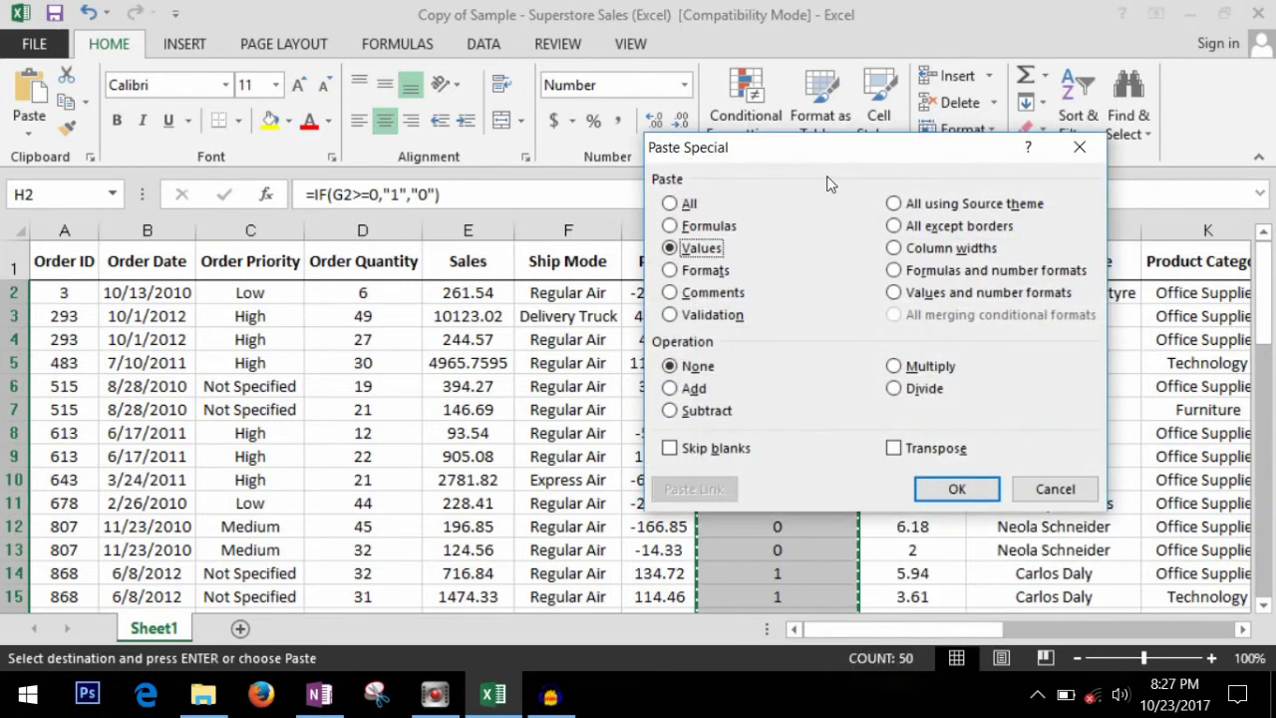
click(962, 490)
key(Escape)
click(803, 294)
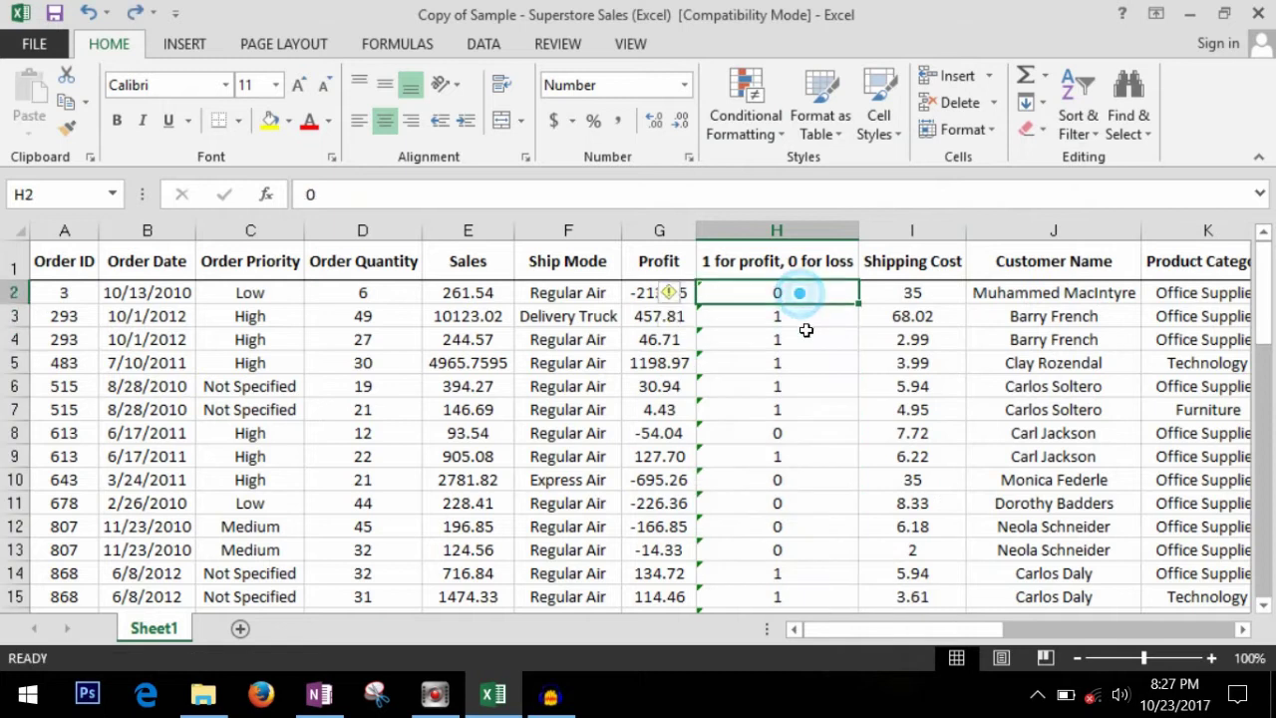
click(801, 324)
click(819, 412)
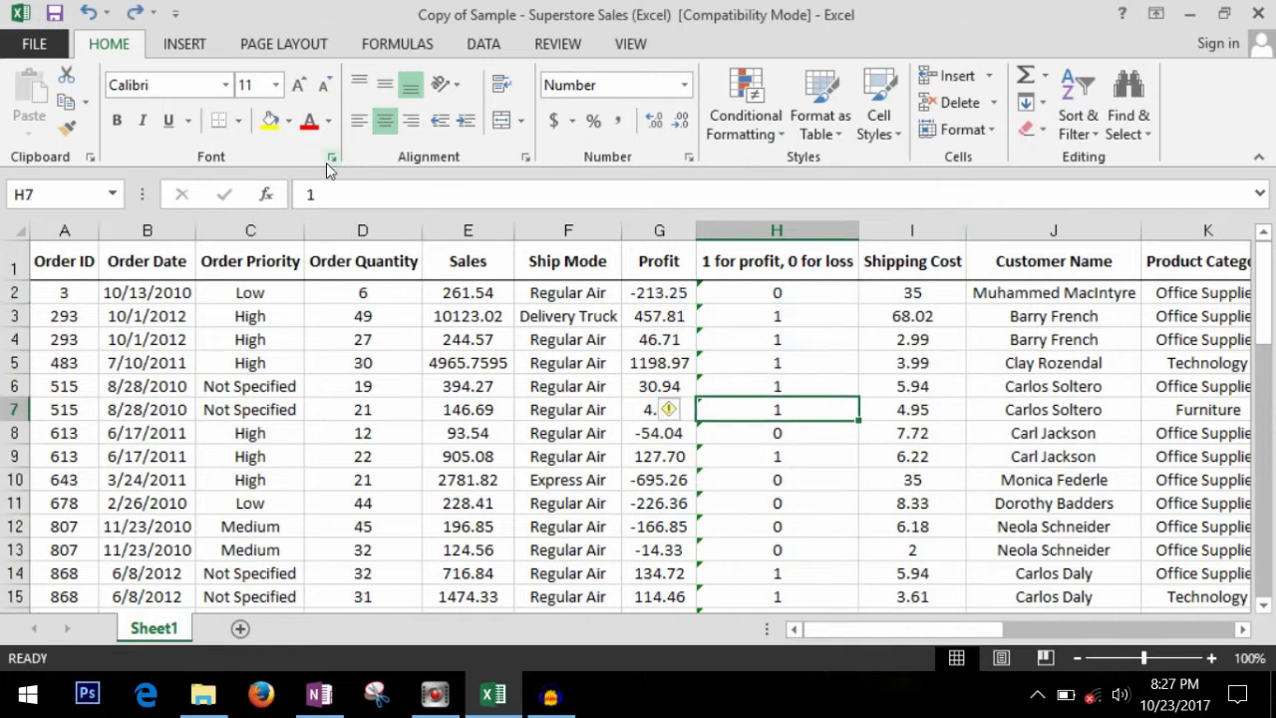
key(Up)
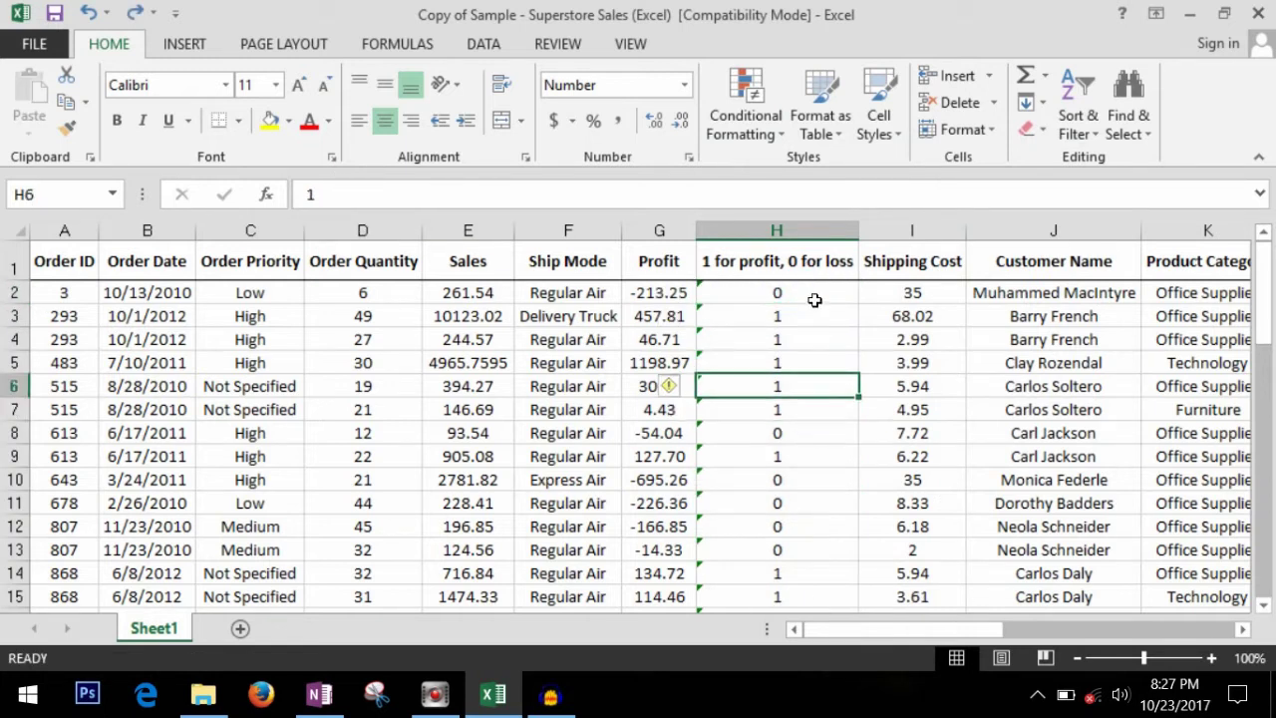
- Convert the numbers stored as text in H2:H51 to real numbers and spot-check several cells
drag(815, 299, 817, 316)
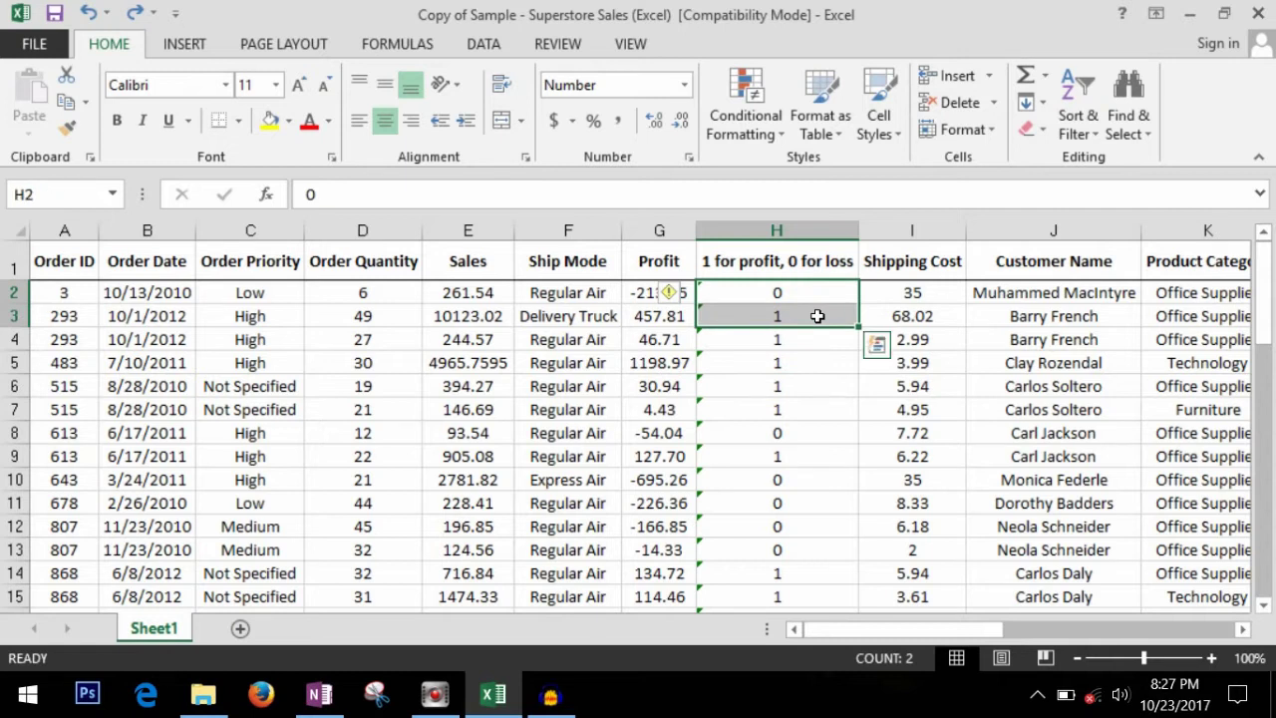
key(ctrl+shift+Down)
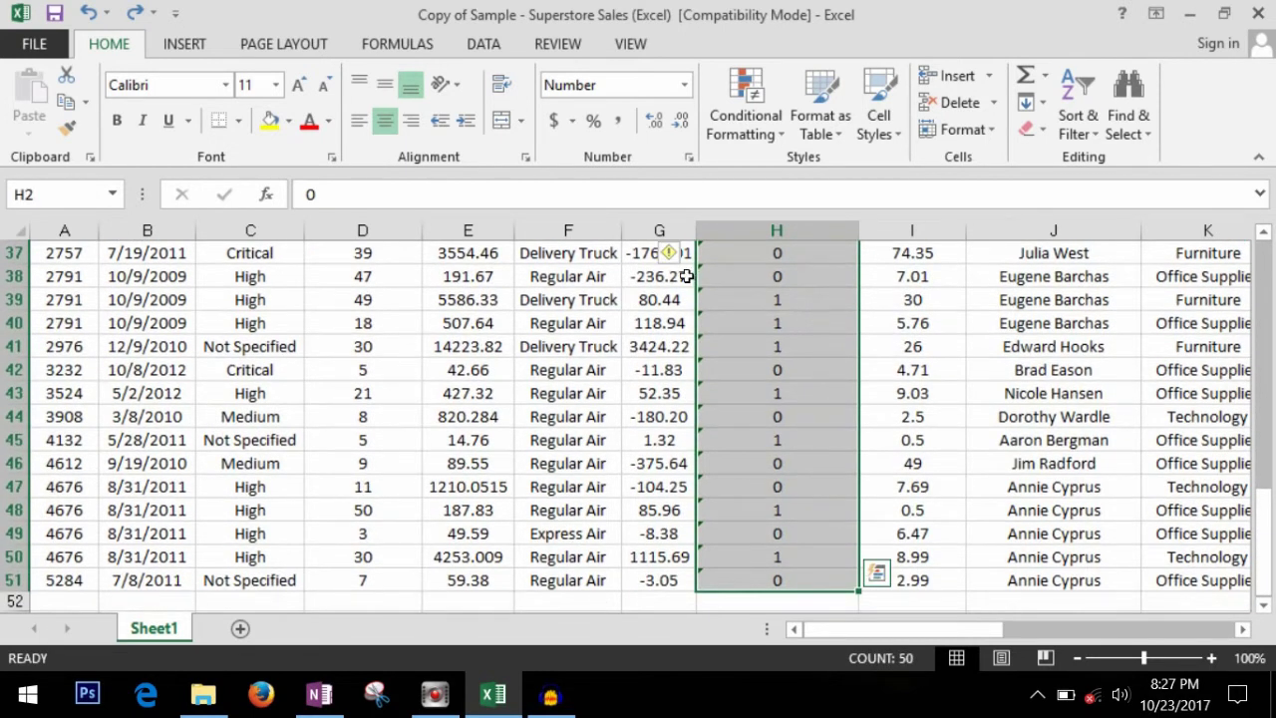
click(674, 253)
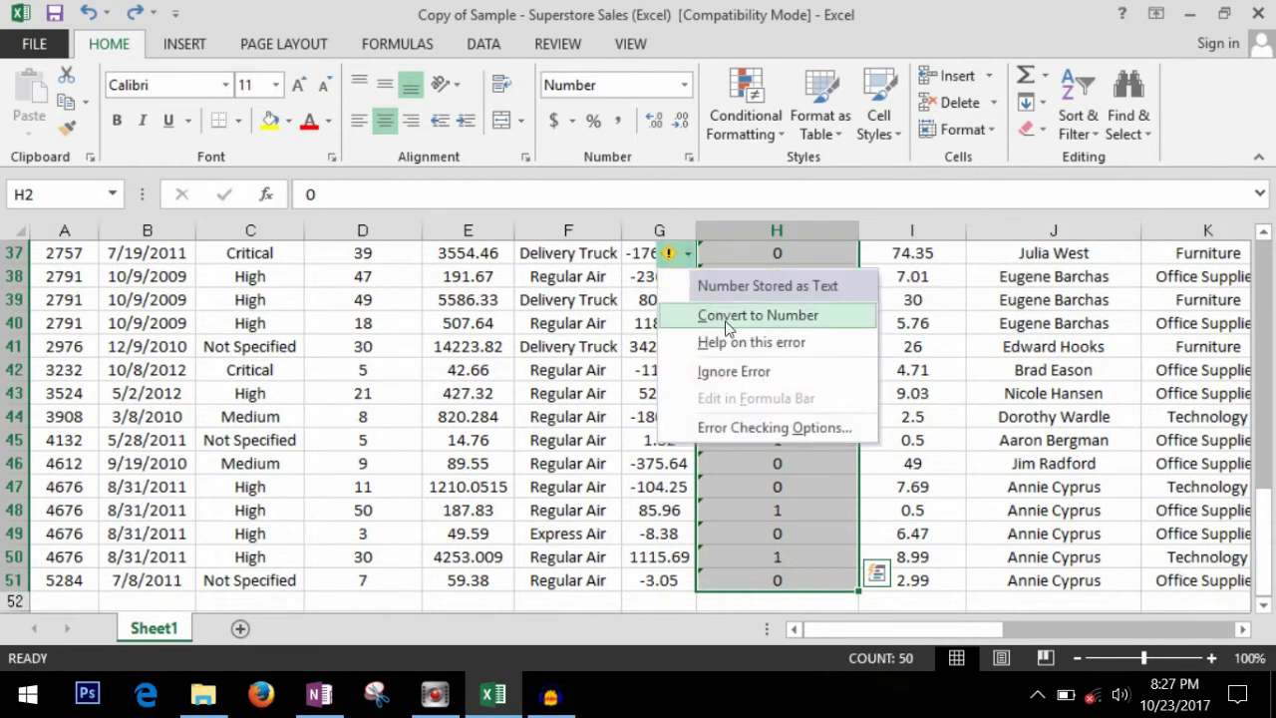
click(789, 322)
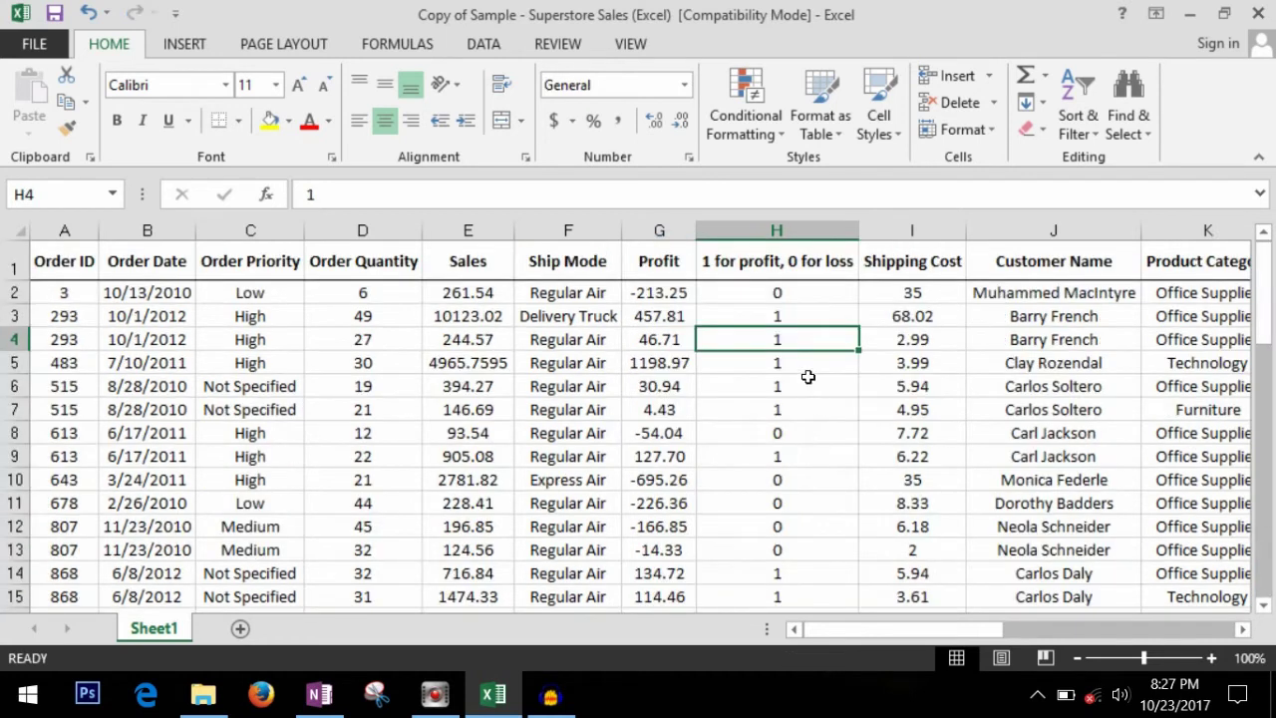
click(803, 294)
click(801, 370)
click(806, 337)
click(823, 410)
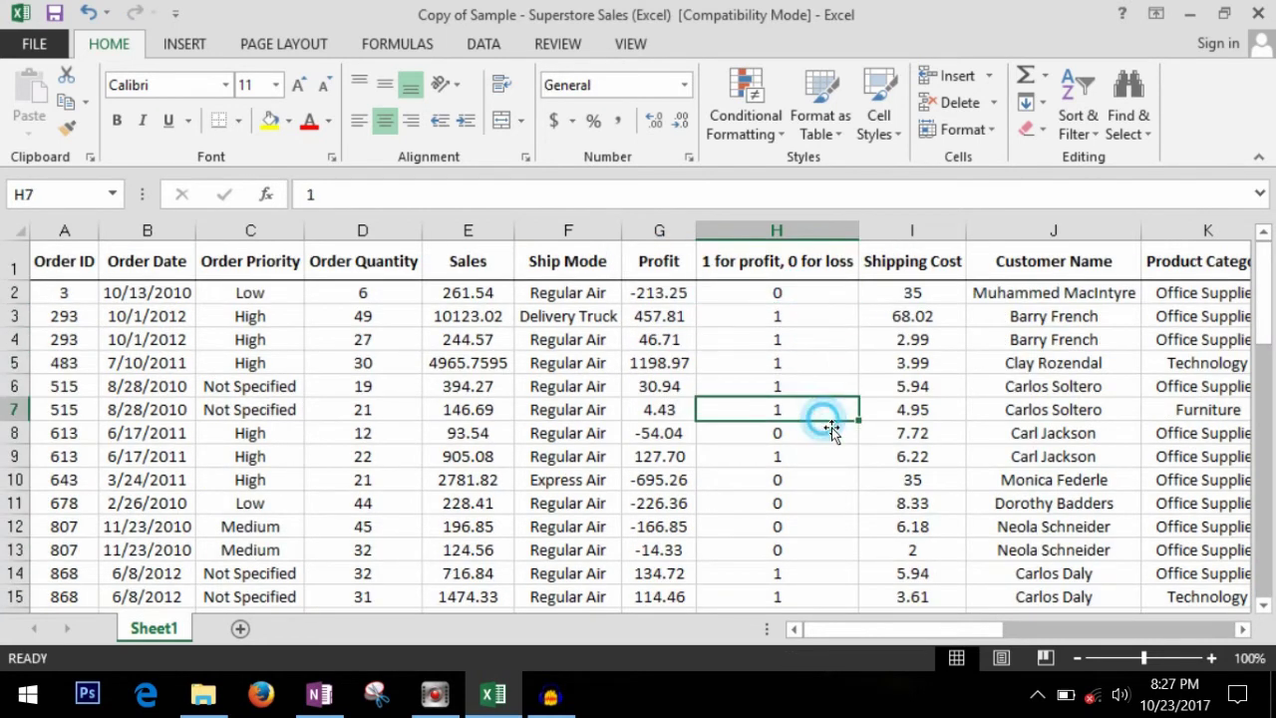
- Apply the 3 Symbols (Uncircled) icon set with check mark, exclamation mark and cross to H2:H51
click(822, 295)
key(ctrl+shift+Down)
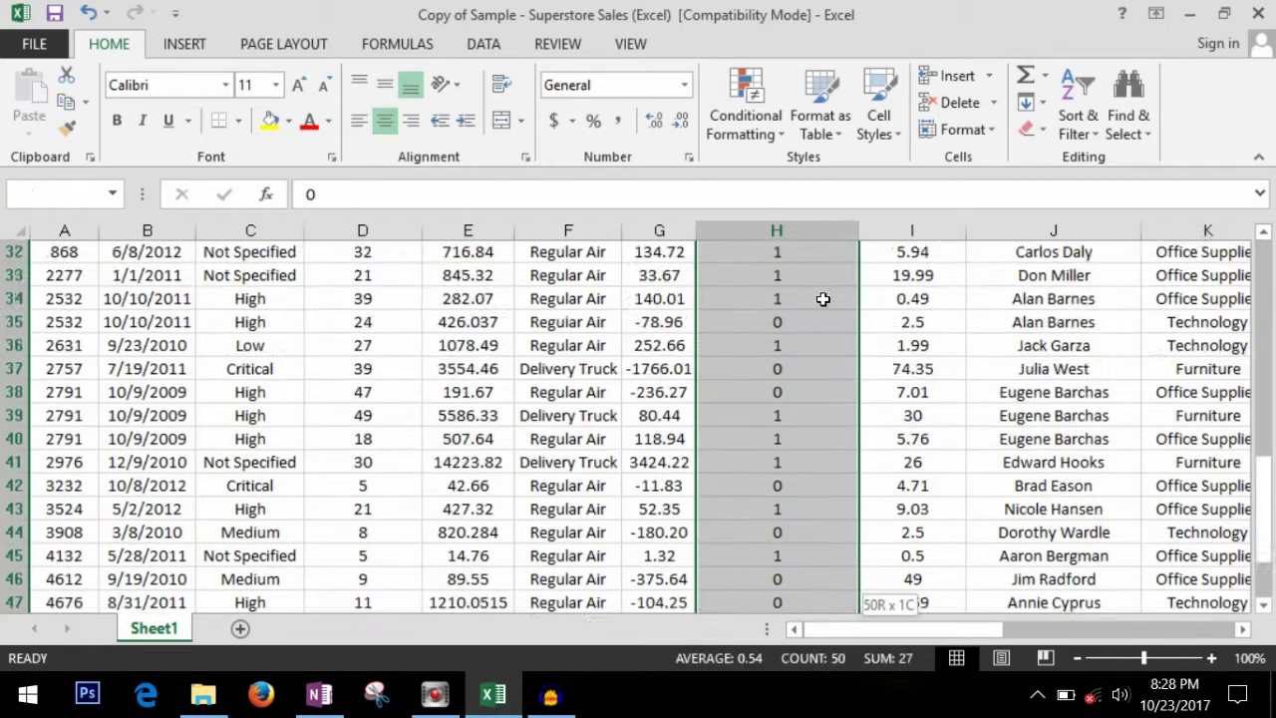
click(779, 144)
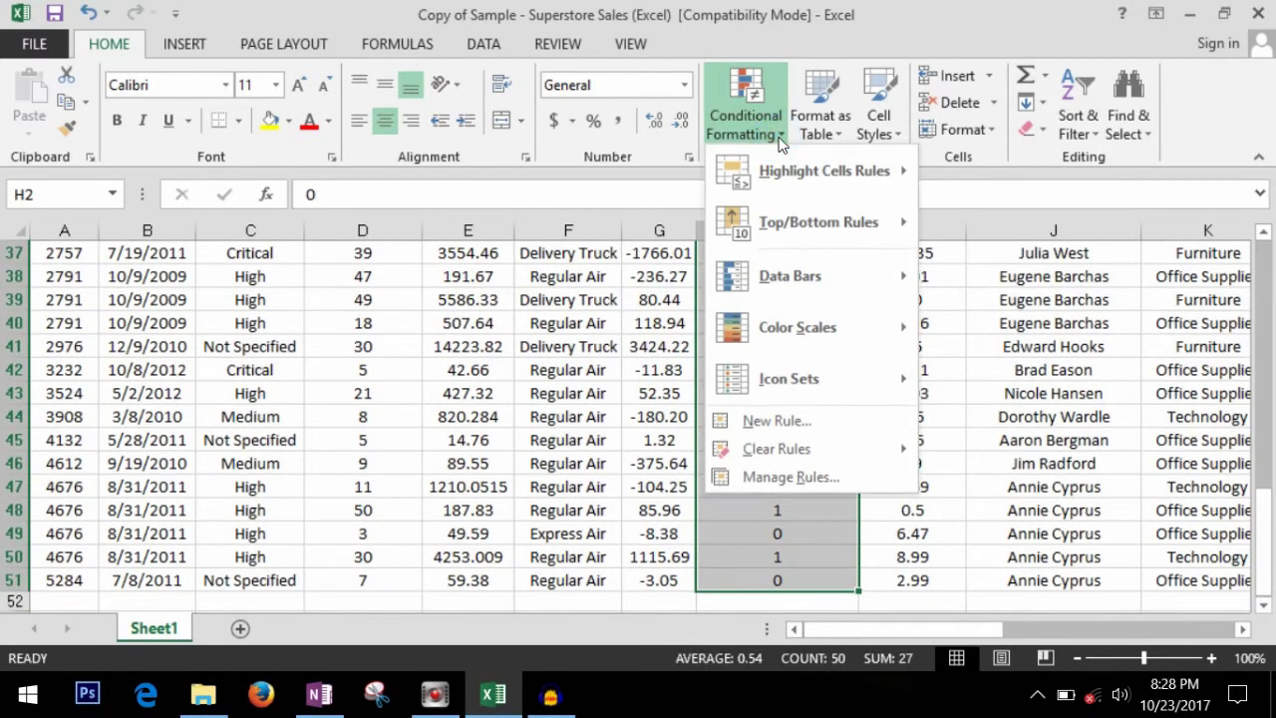
mouse_move(793, 377)
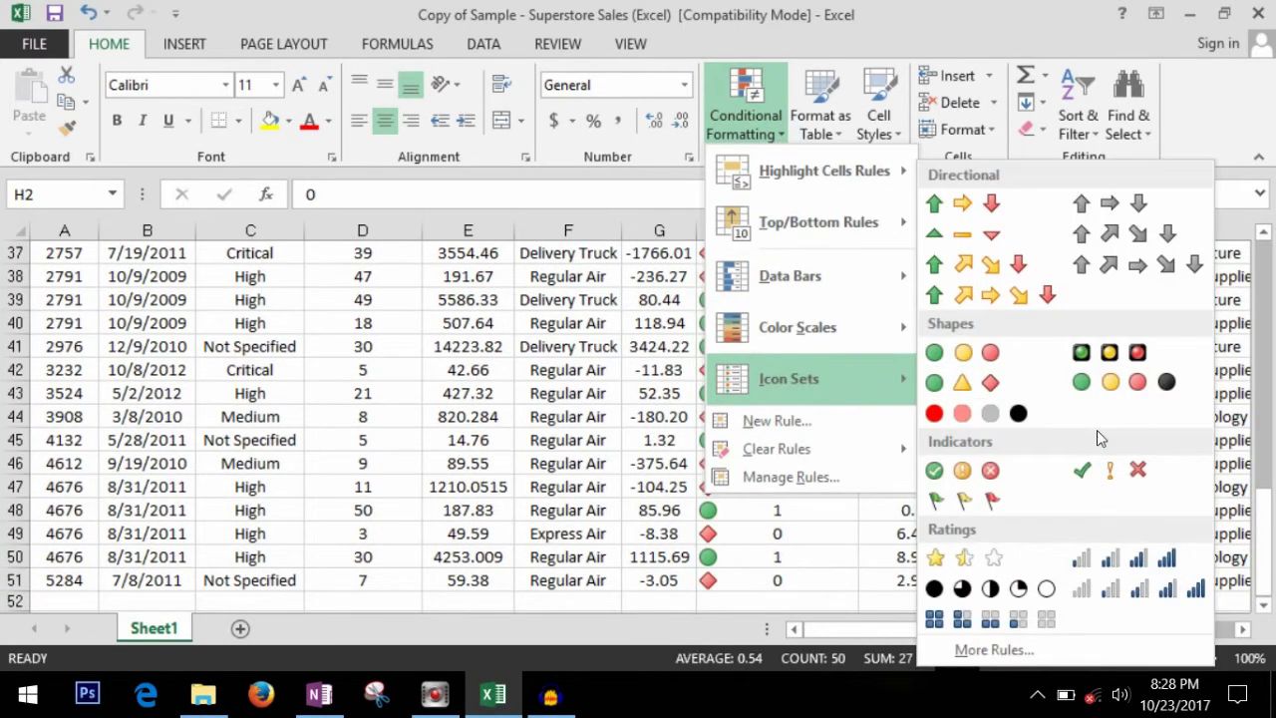
click(1109, 474)
click(776, 392)
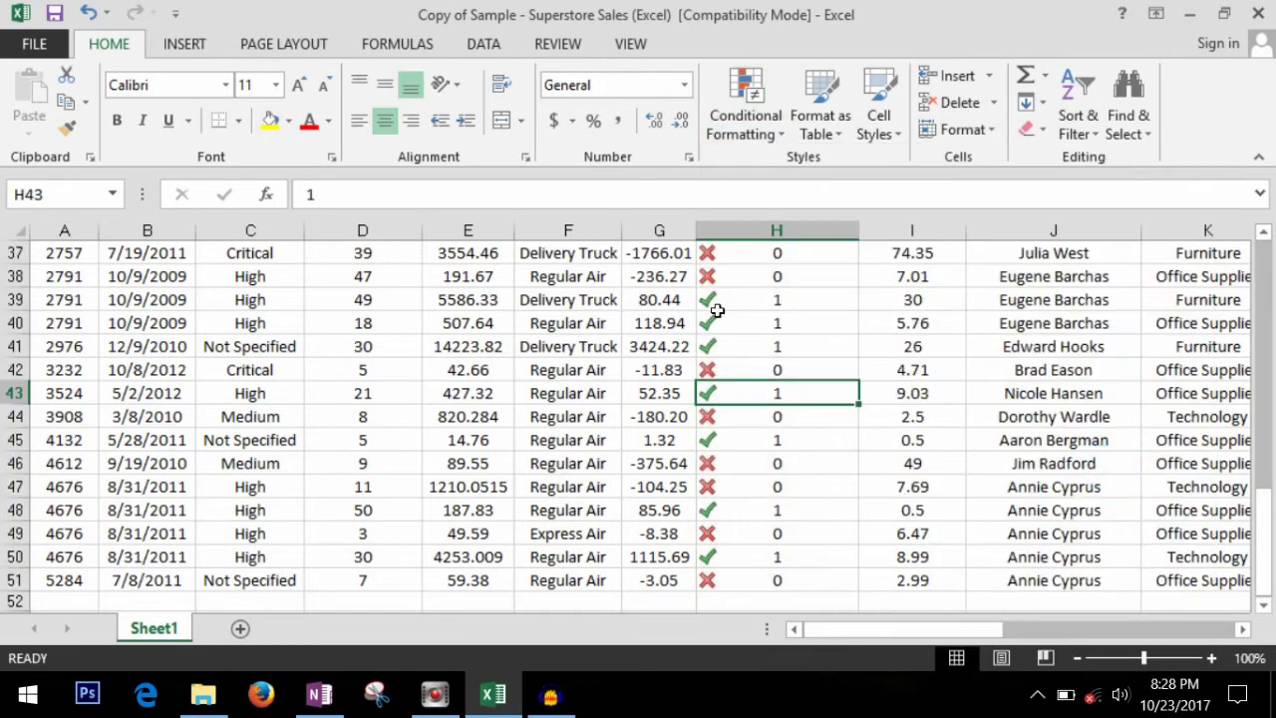
click(803, 303)
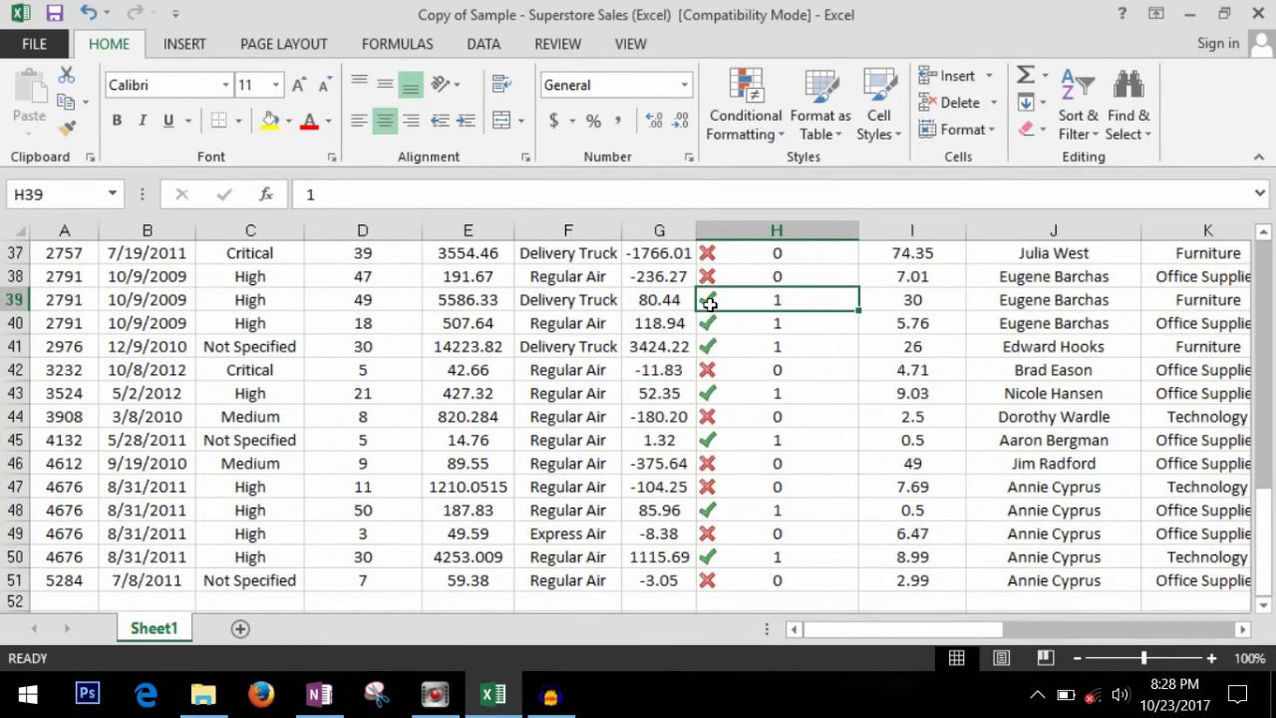
click(813, 286)
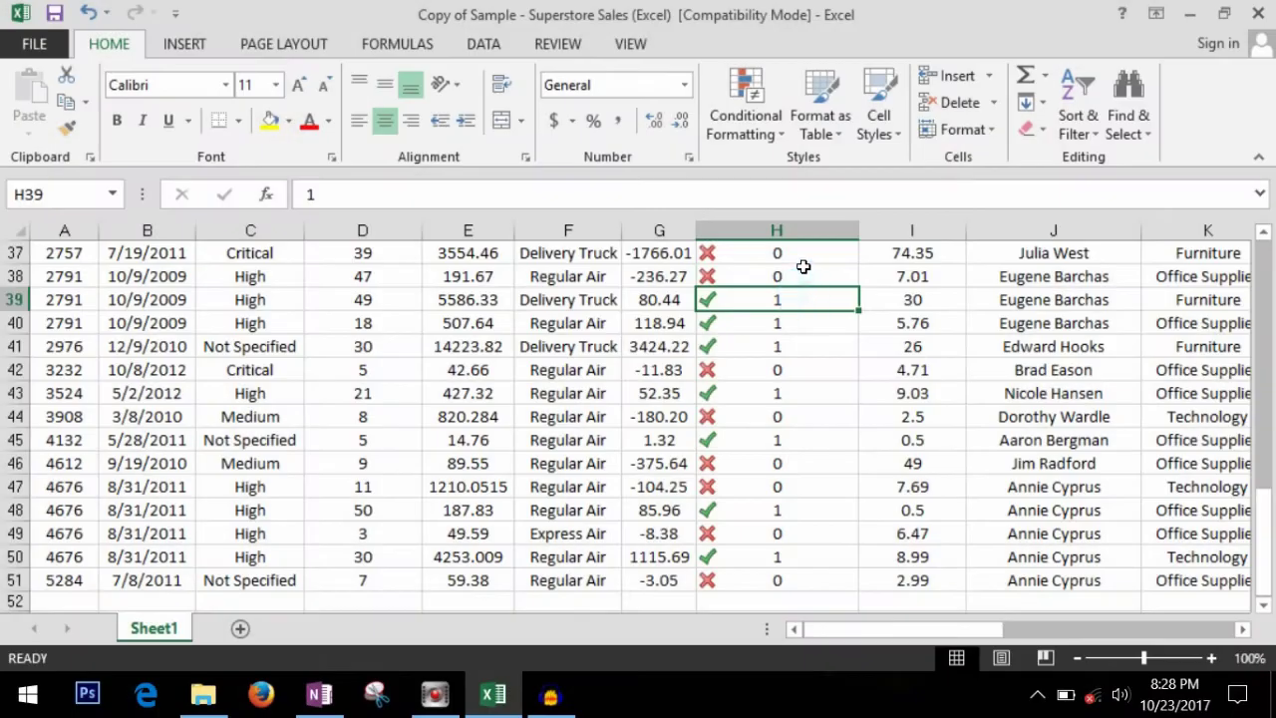
- Add a new icon set rule to H37:H51 using the 3 Symbols (Uncircled) style with Show Icon Only enabled
drag(805, 259, 805, 349)
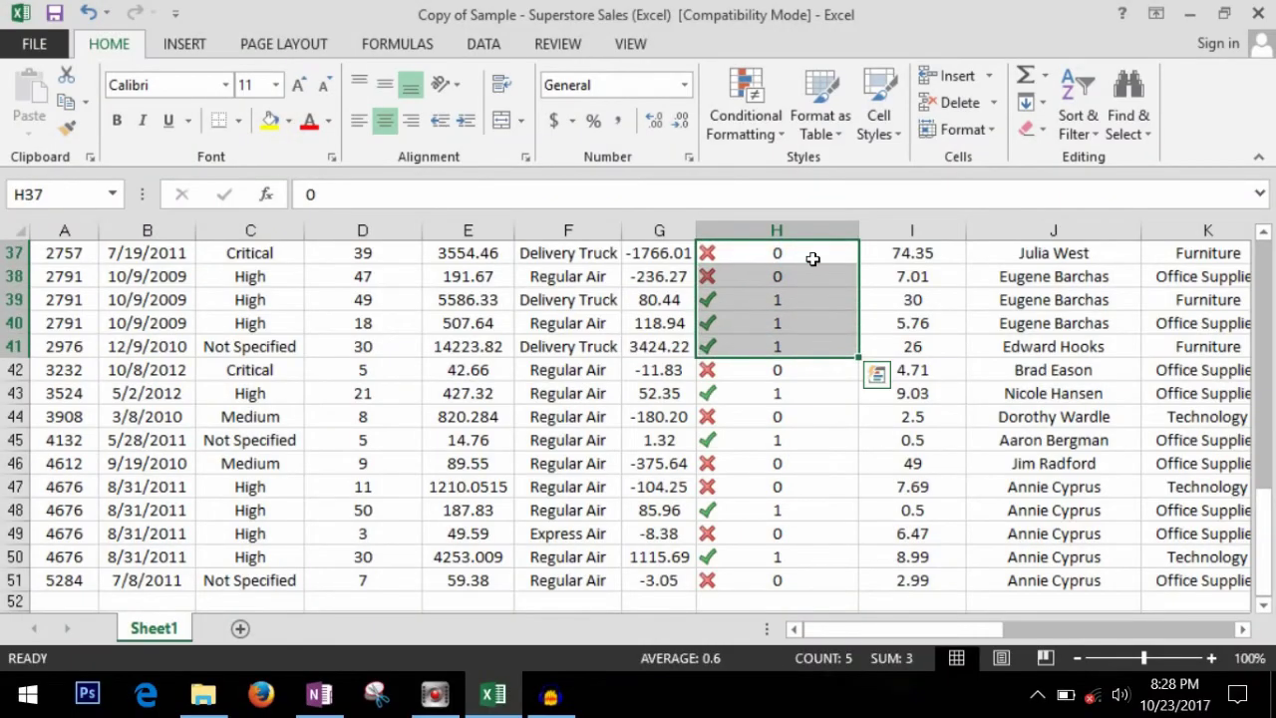
click(813, 259)
key(ctrl+shift+Down)
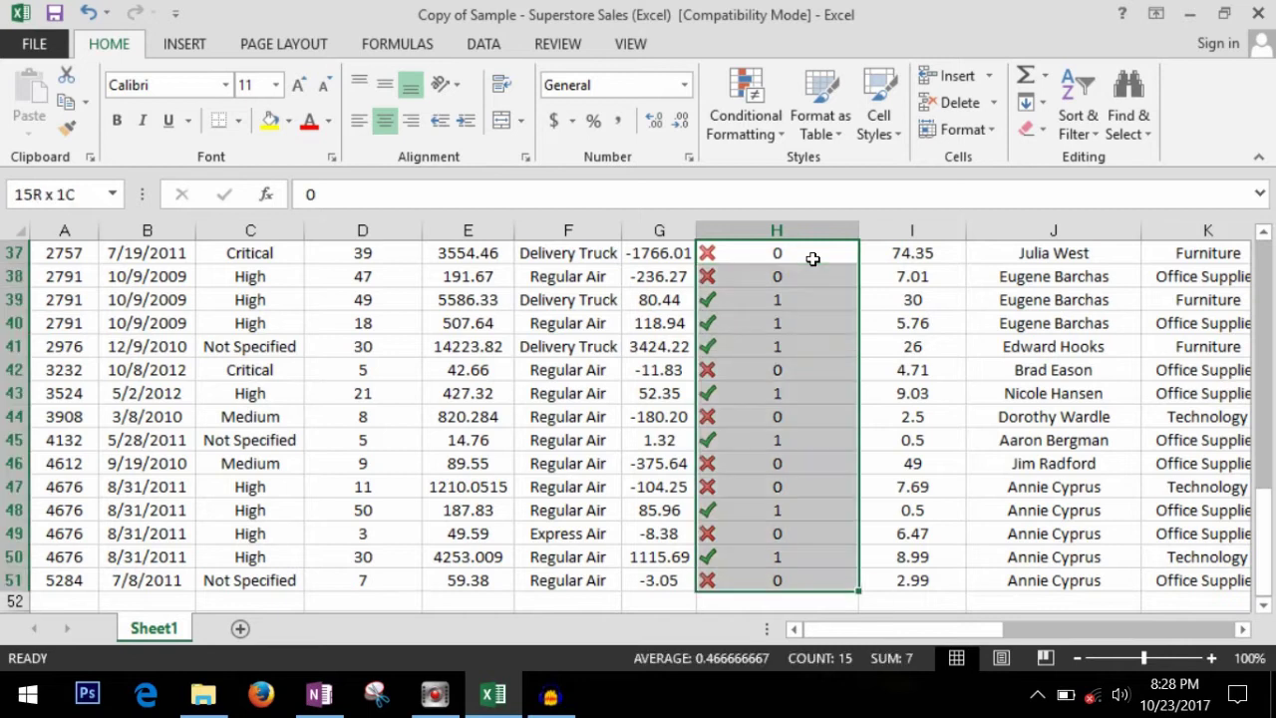
click(773, 140)
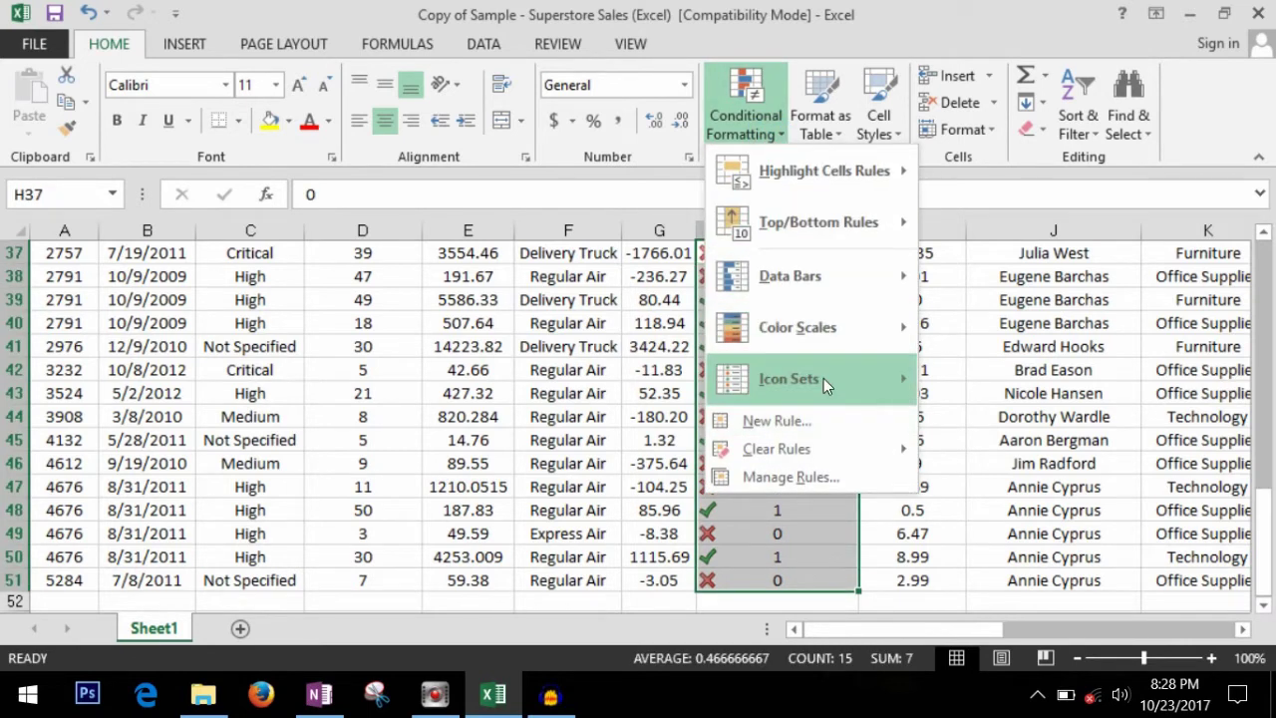
mouse_move(824, 378)
click(1049, 649)
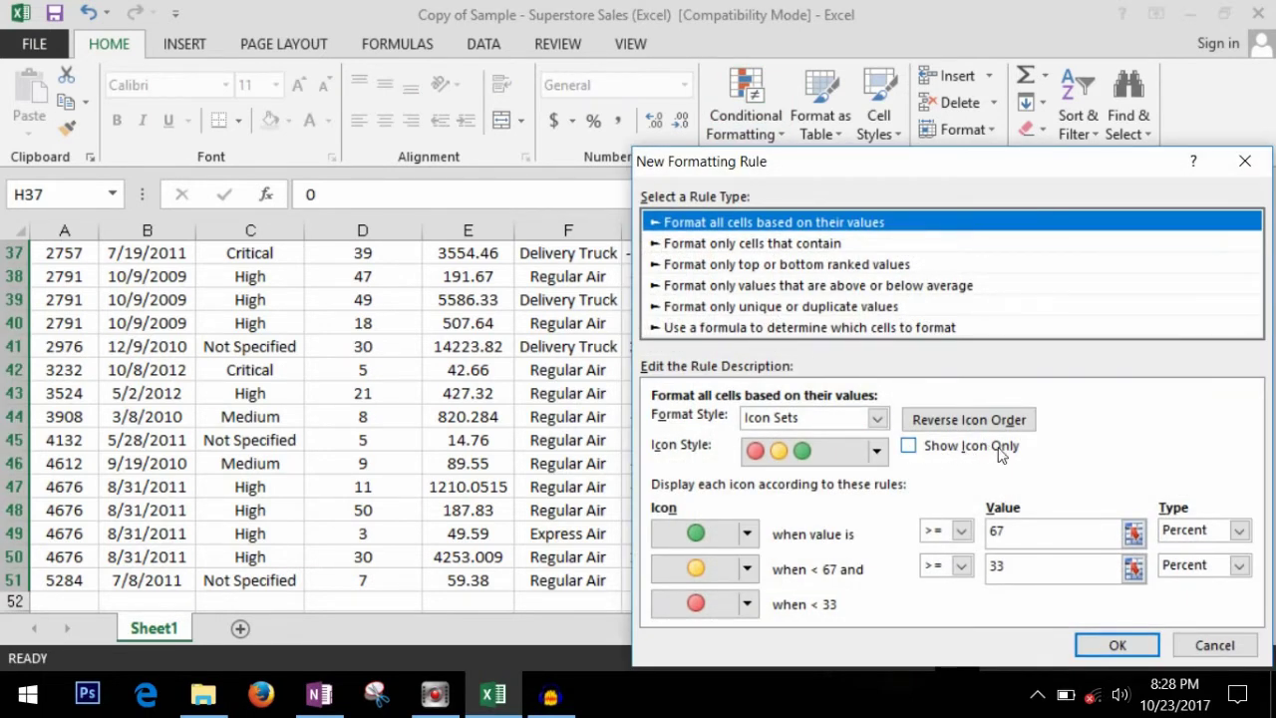
click(914, 449)
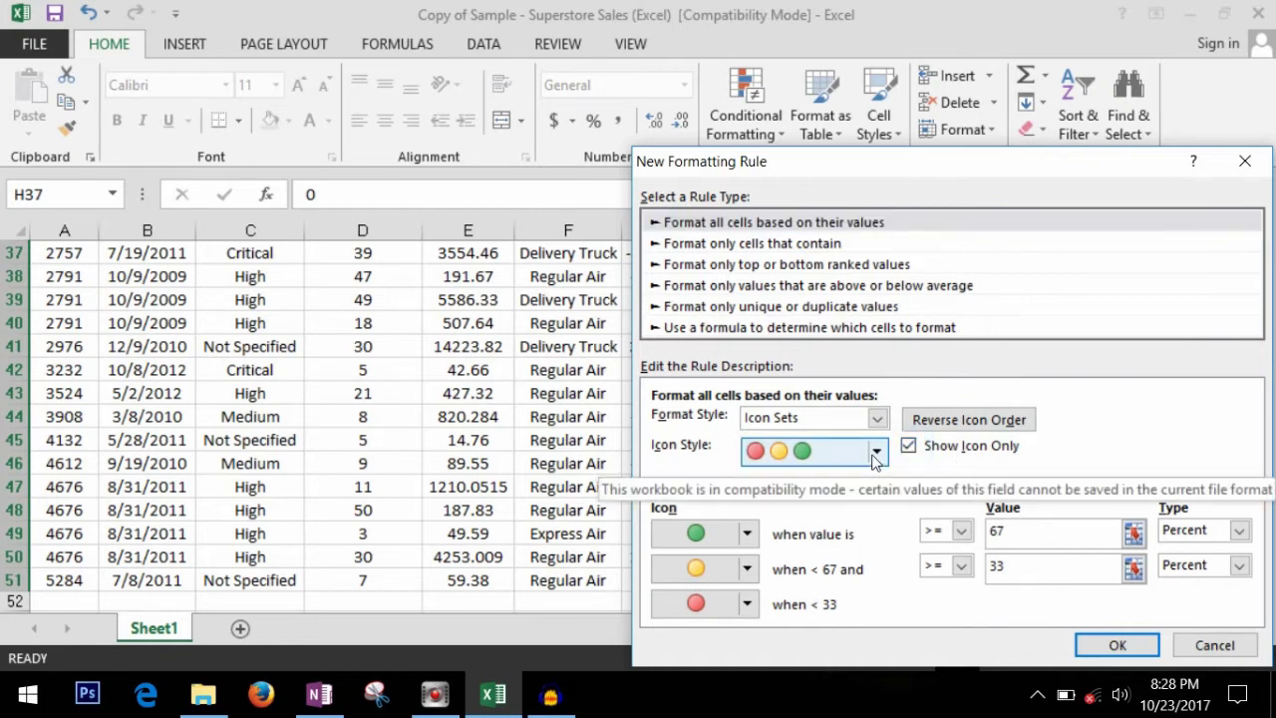
click(877, 454)
drag(881, 510, 871, 544)
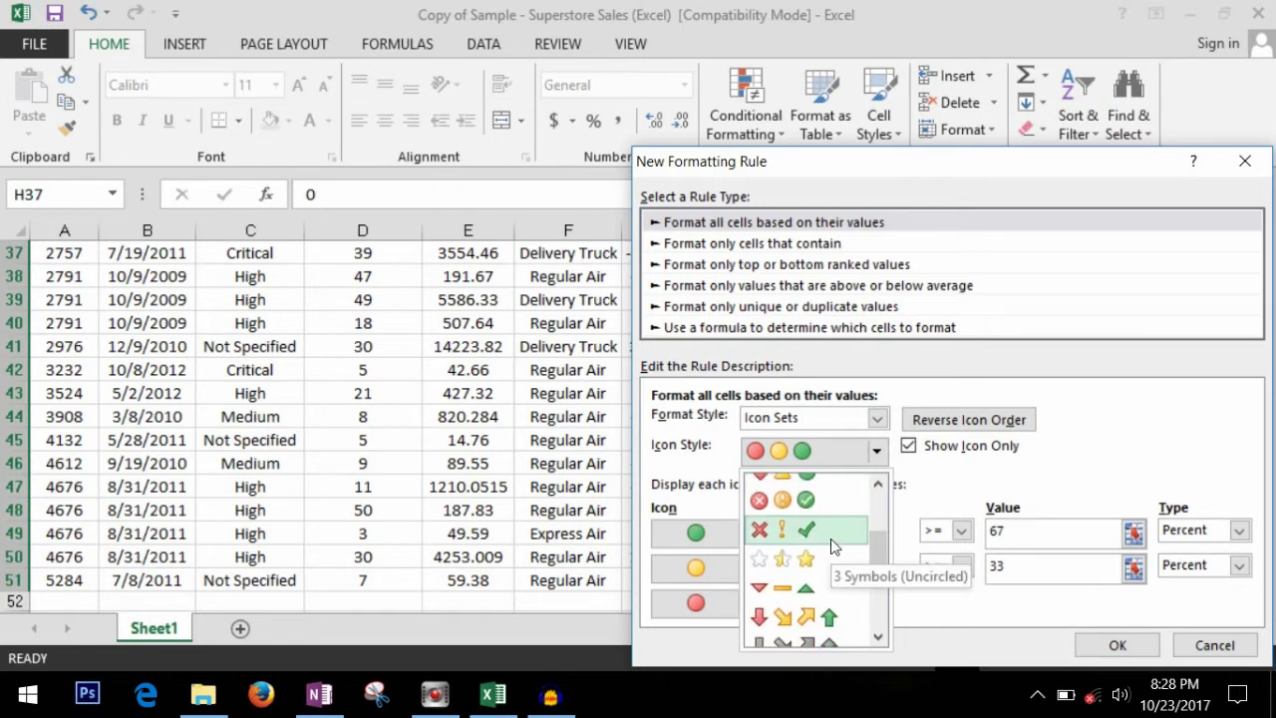
click(831, 539)
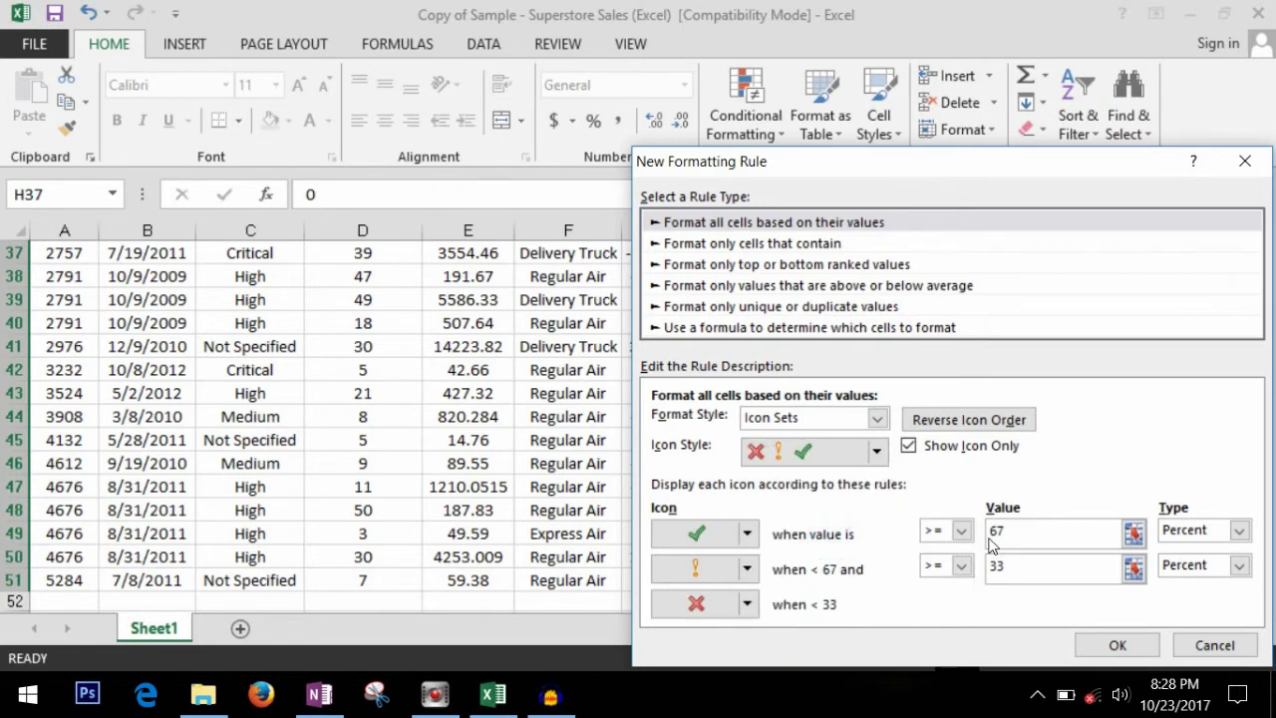
click(1117, 645)
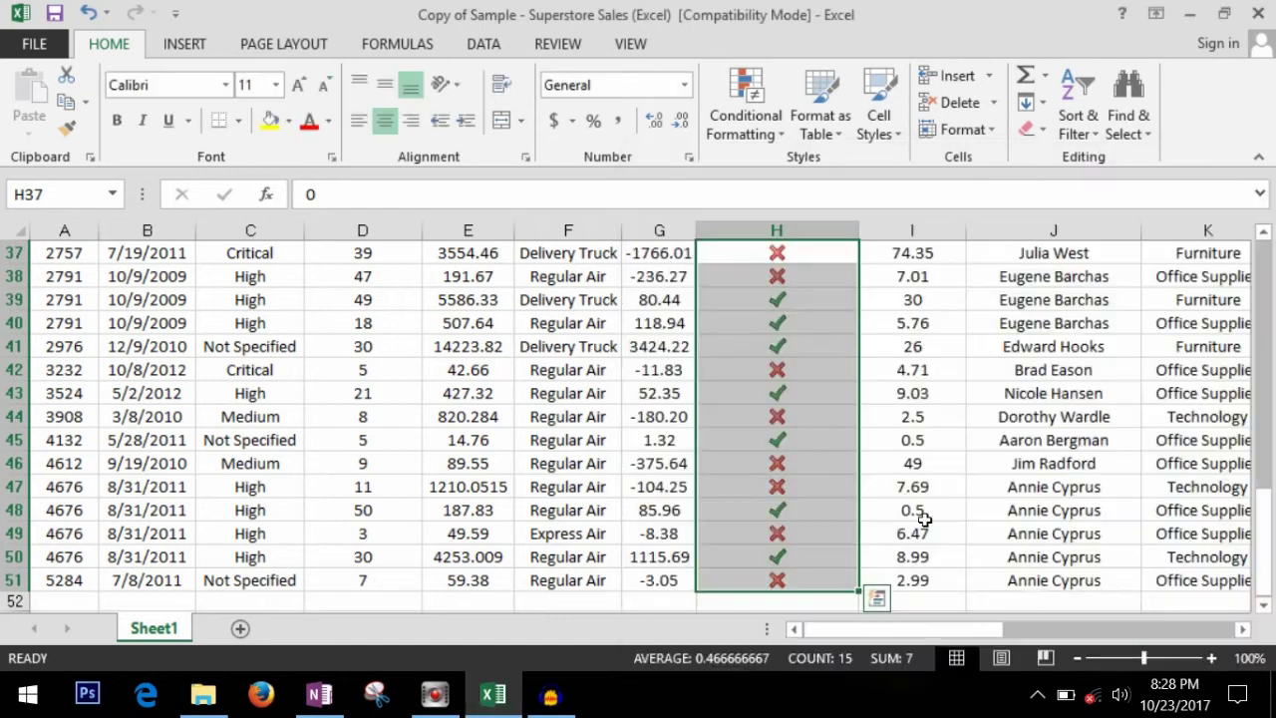
click(833, 440)
click(817, 348)
click(820, 365)
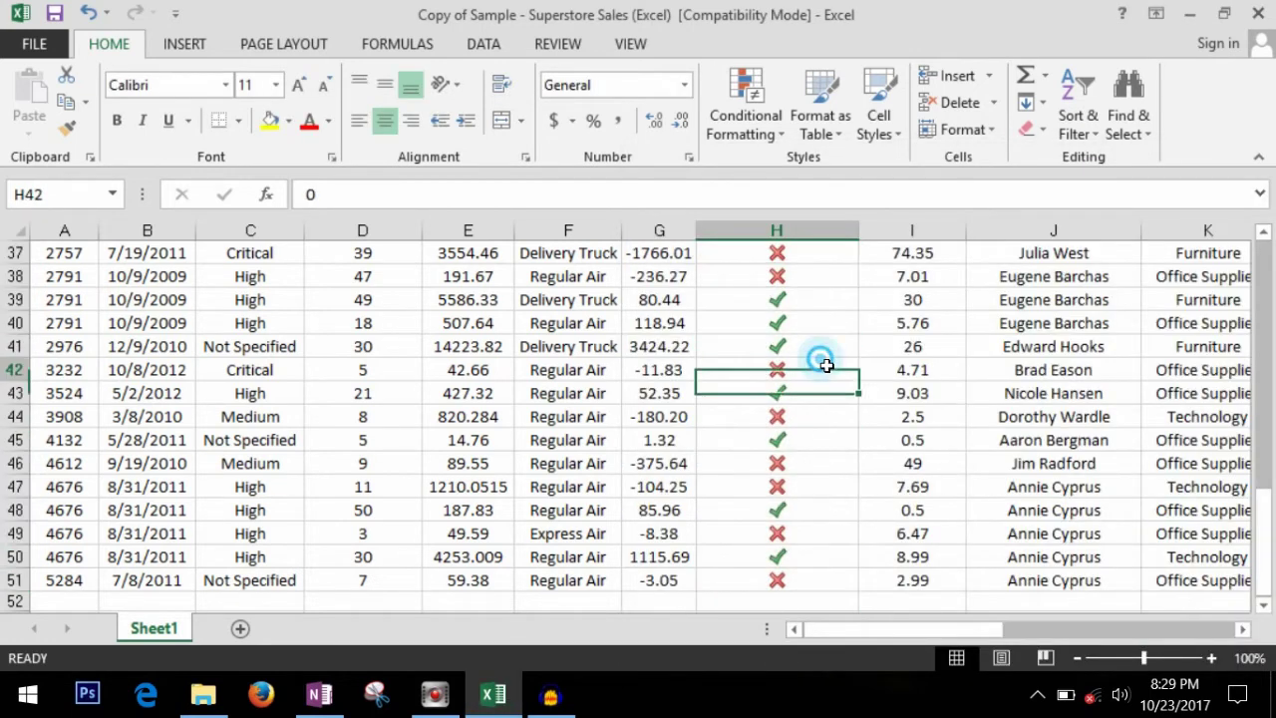
- Compare the check and cross icons in column H with the Profit values and look over the conditional formatting options
click(823, 465)
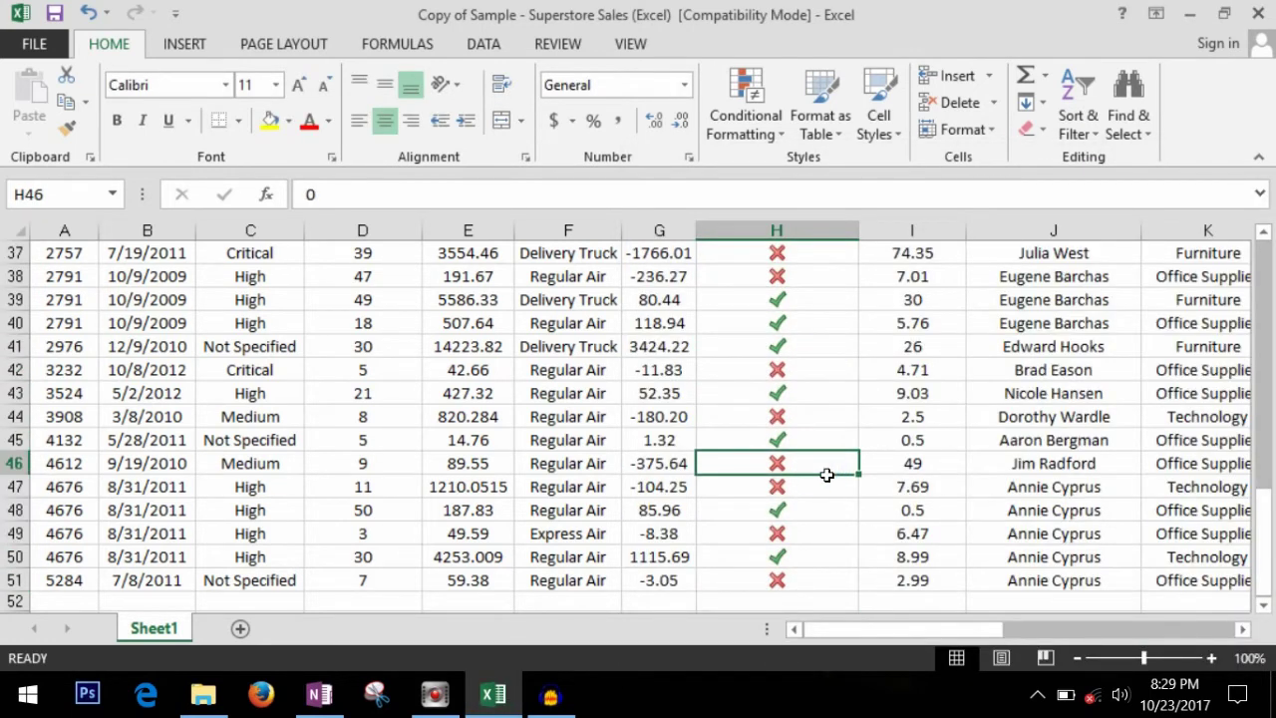
scroll(826, 475, up, 12)
click(823, 296)
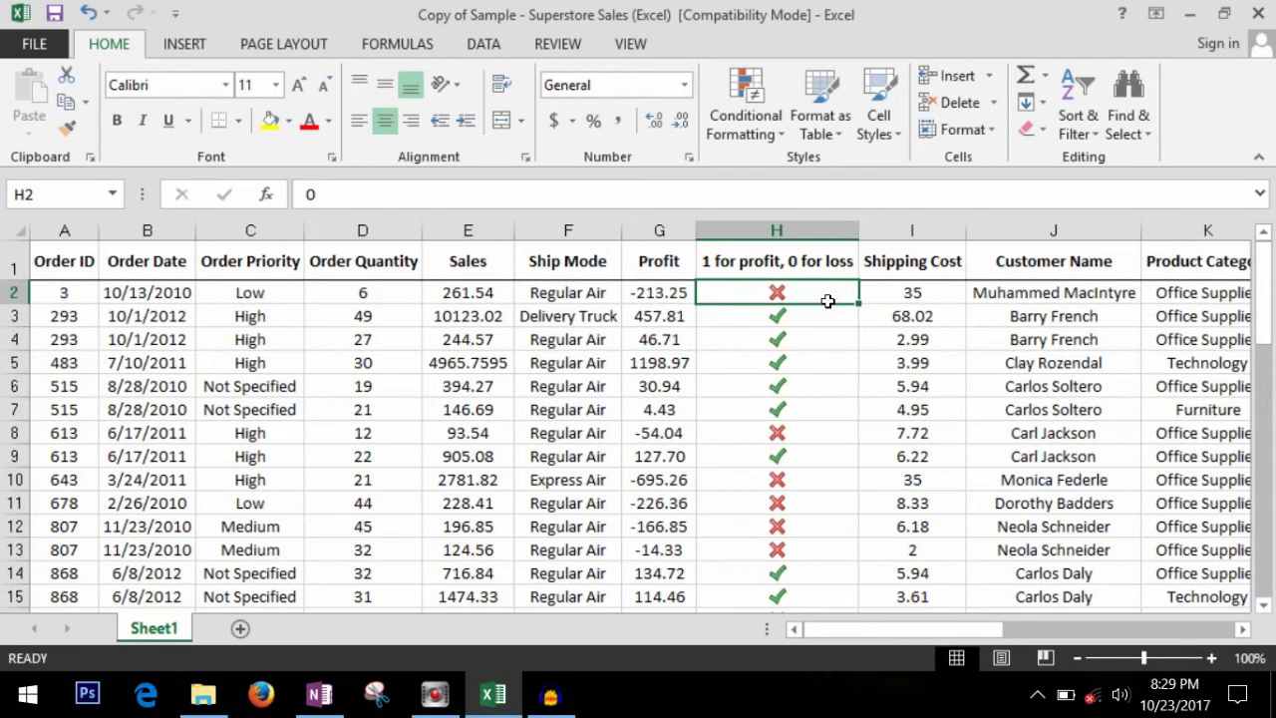
click(746, 100)
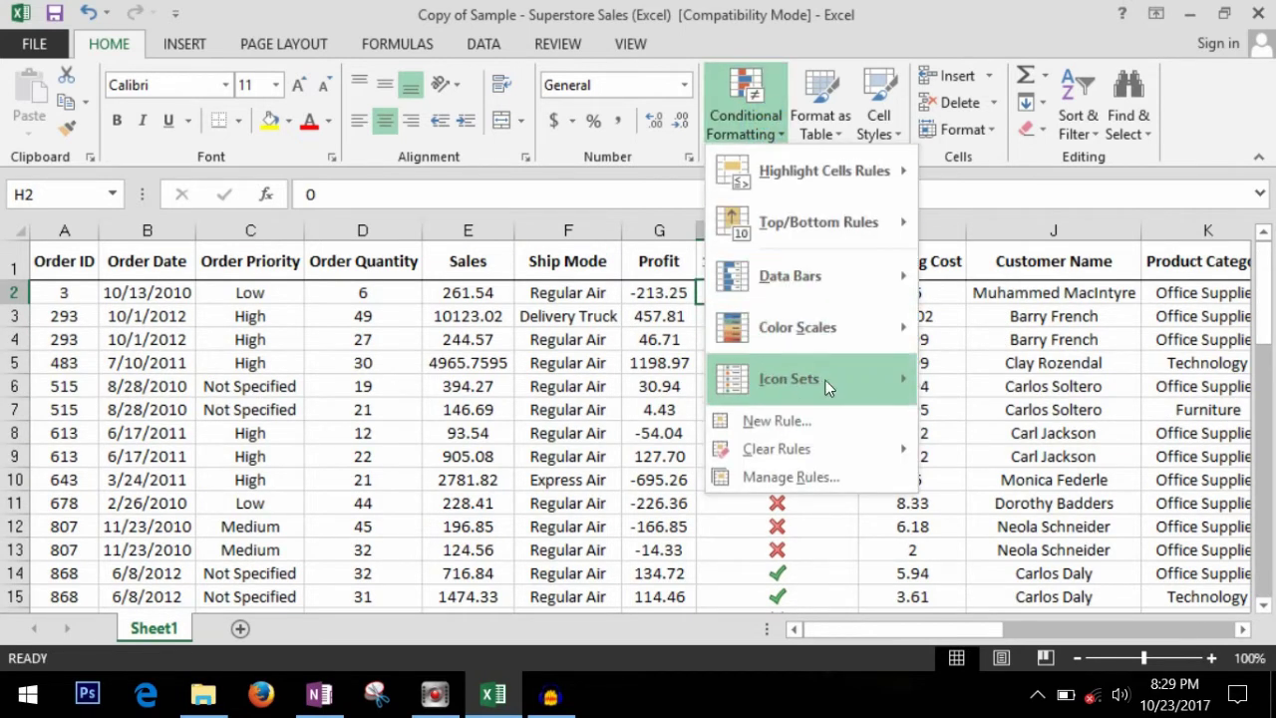
mouse_move(882, 379)
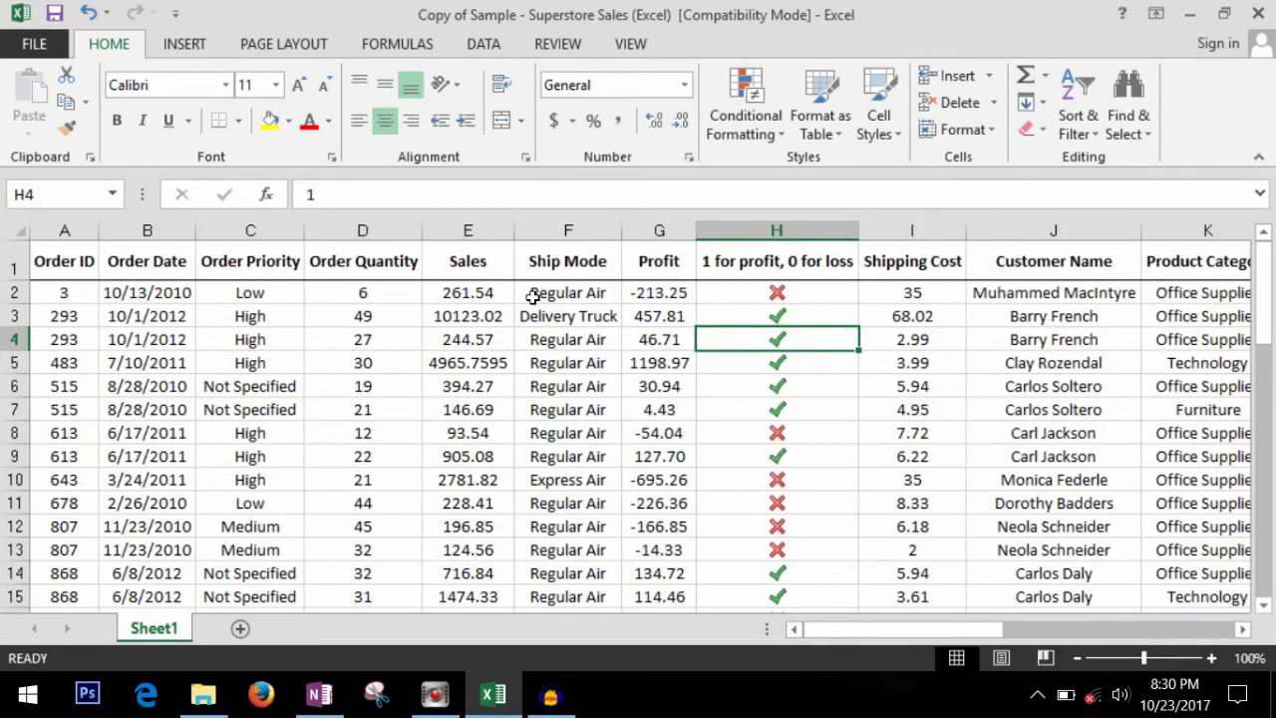
click(657, 437)
click(544, 438)
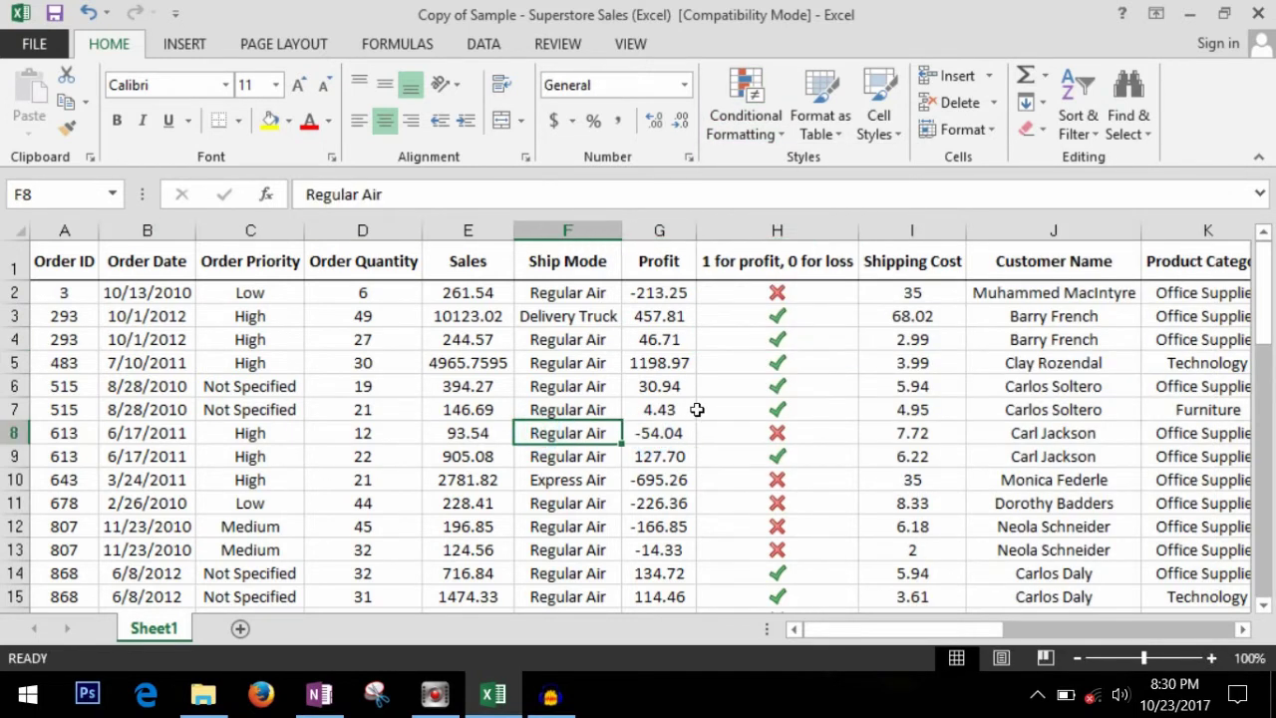
click(243, 393)
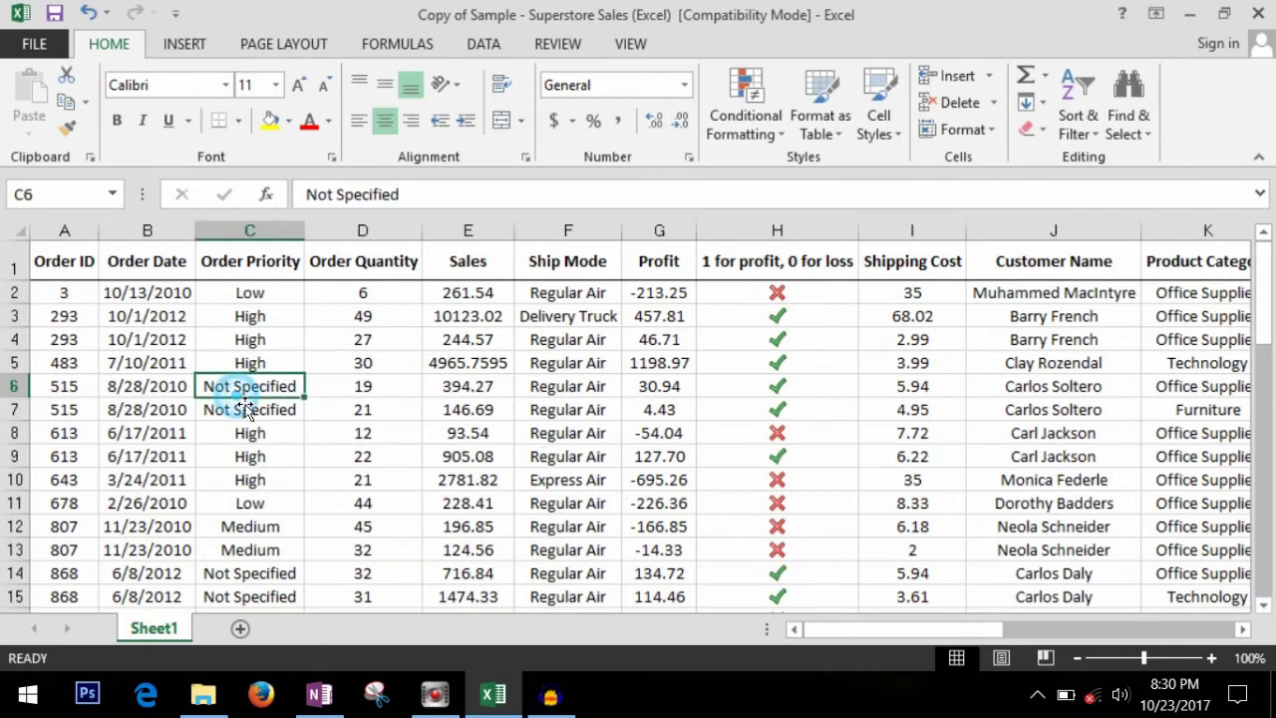
- Highlight duplicate Order IDs in column A using Light Red Fill with Dark Red Text
click(67, 239)
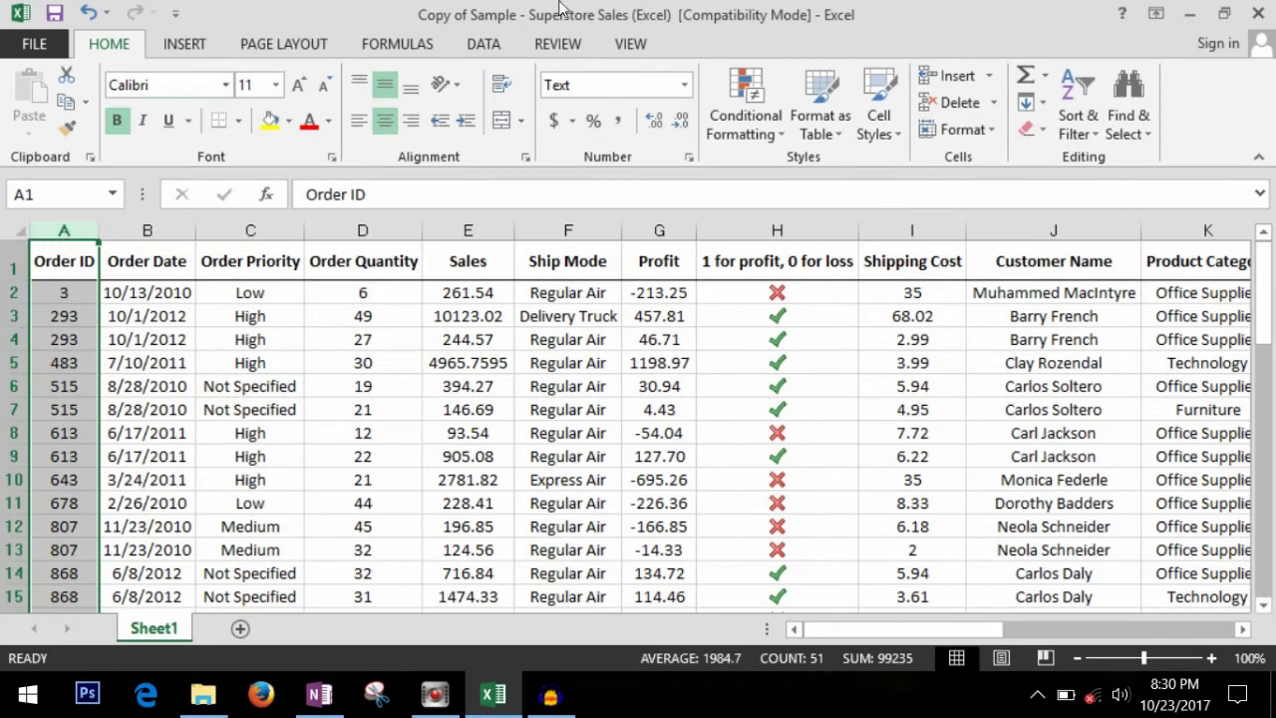
click(781, 135)
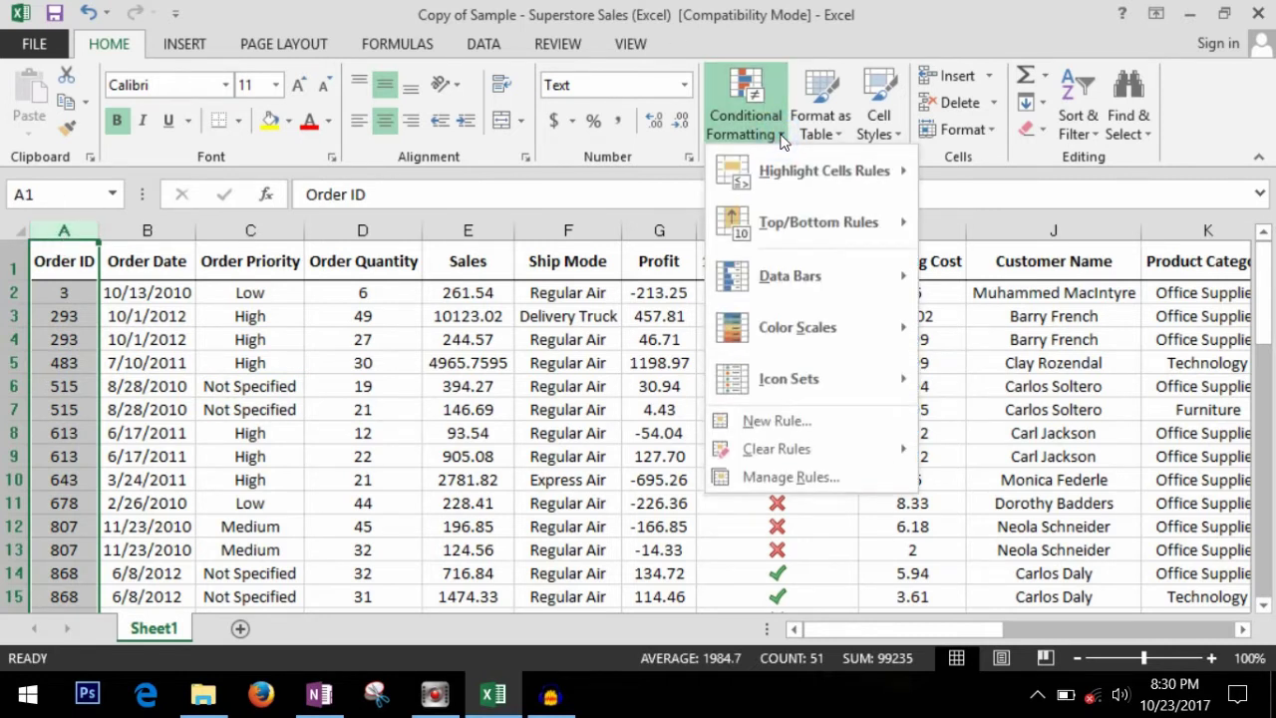
mouse_move(796, 194)
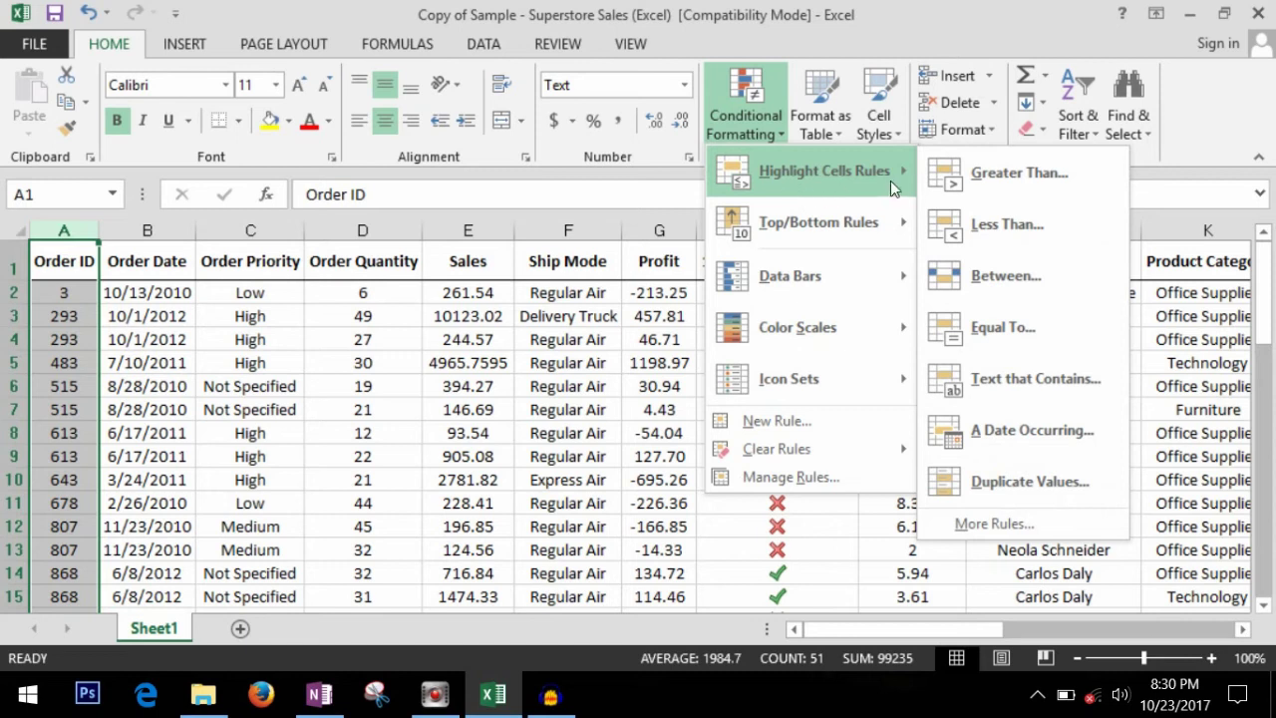
click(1008, 476)
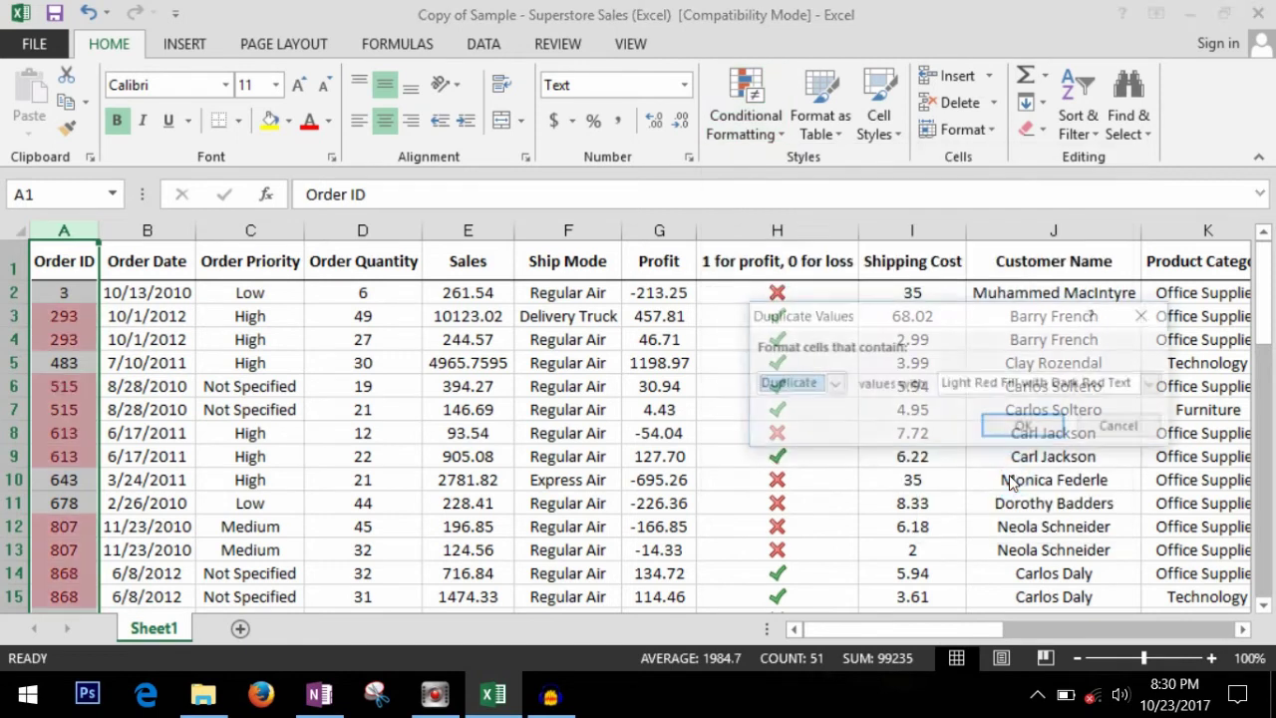
click(1047, 426)
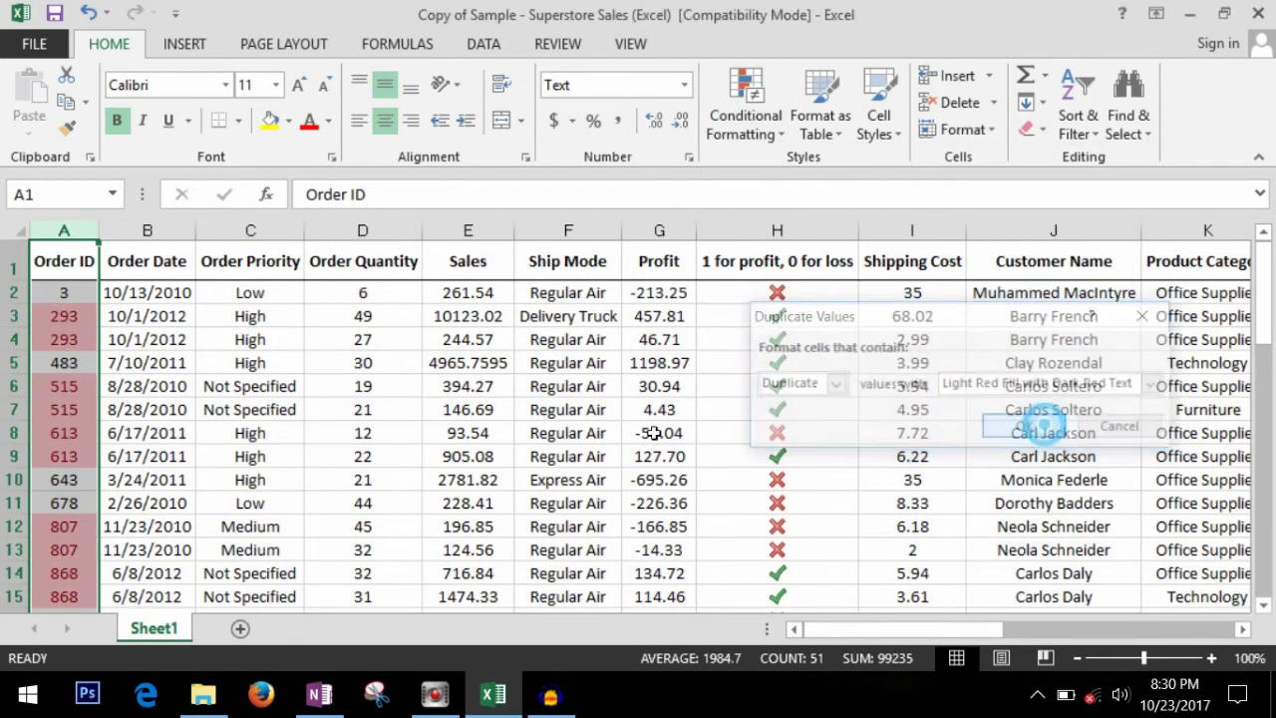
click(826, 464)
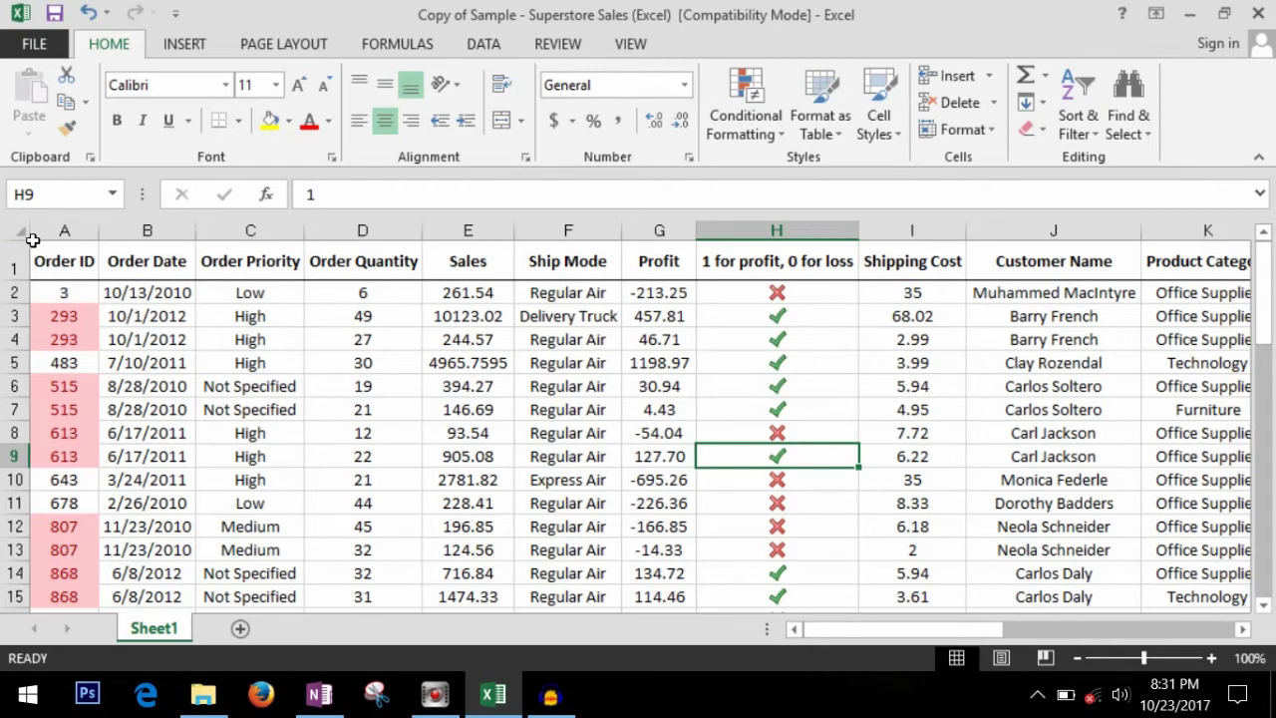
- Clear the conditional formatting rules from the entire sheet
click(748, 125)
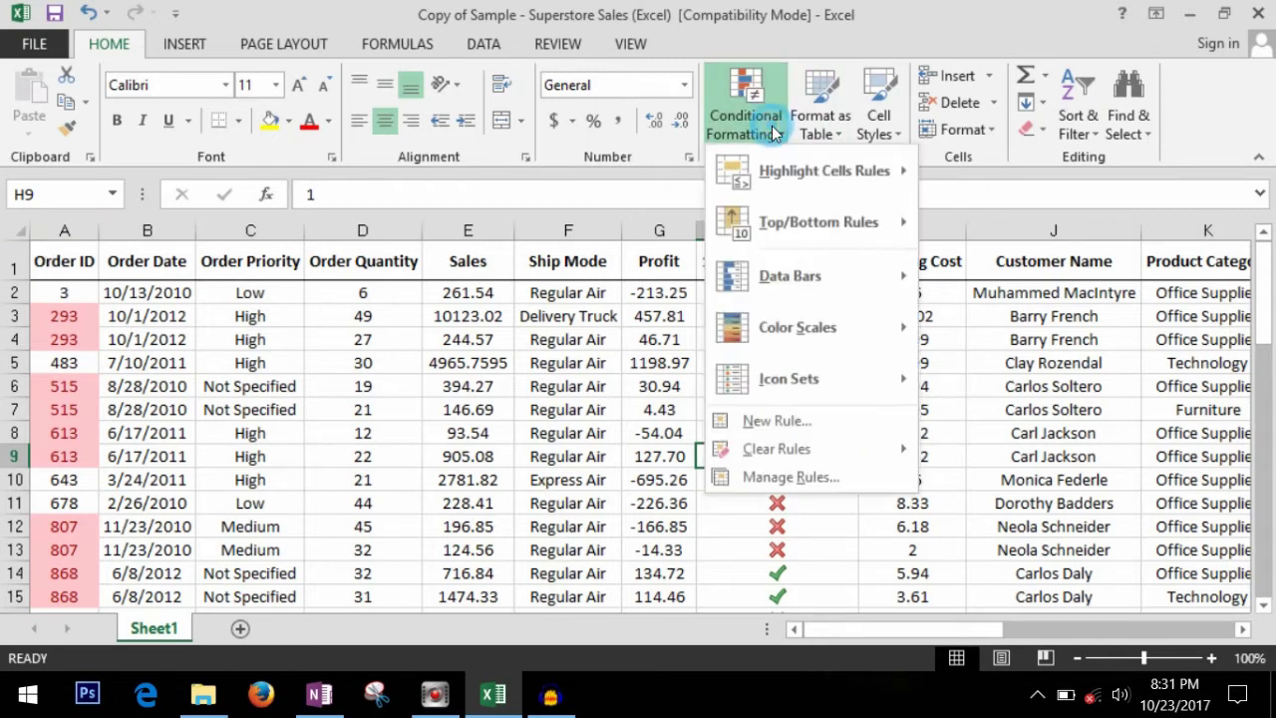
mouse_move(827, 449)
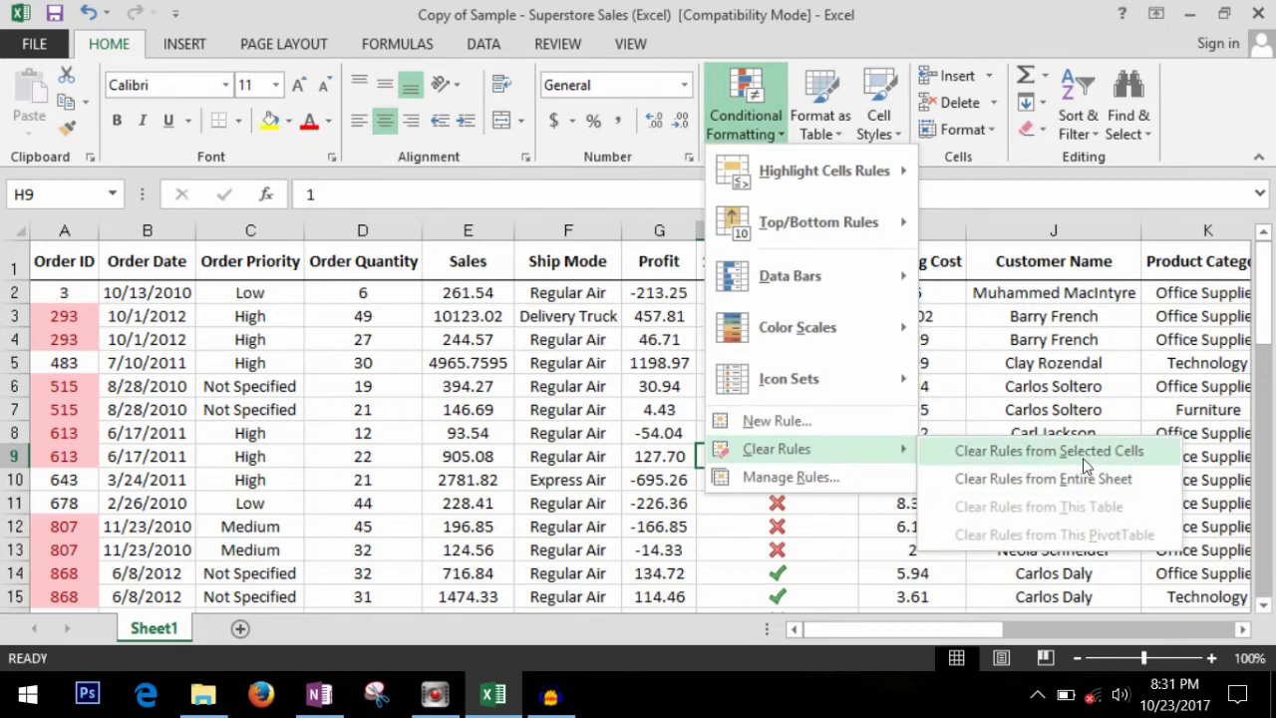
click(1093, 480)
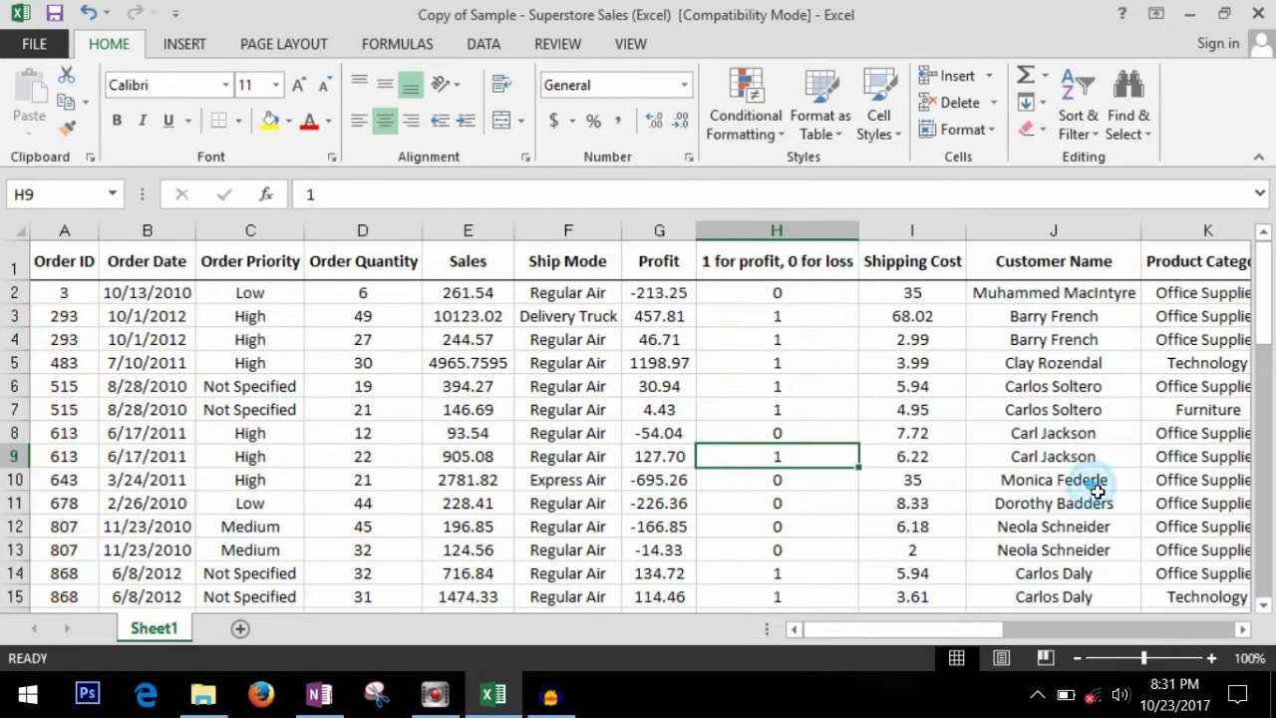
click(842, 339)
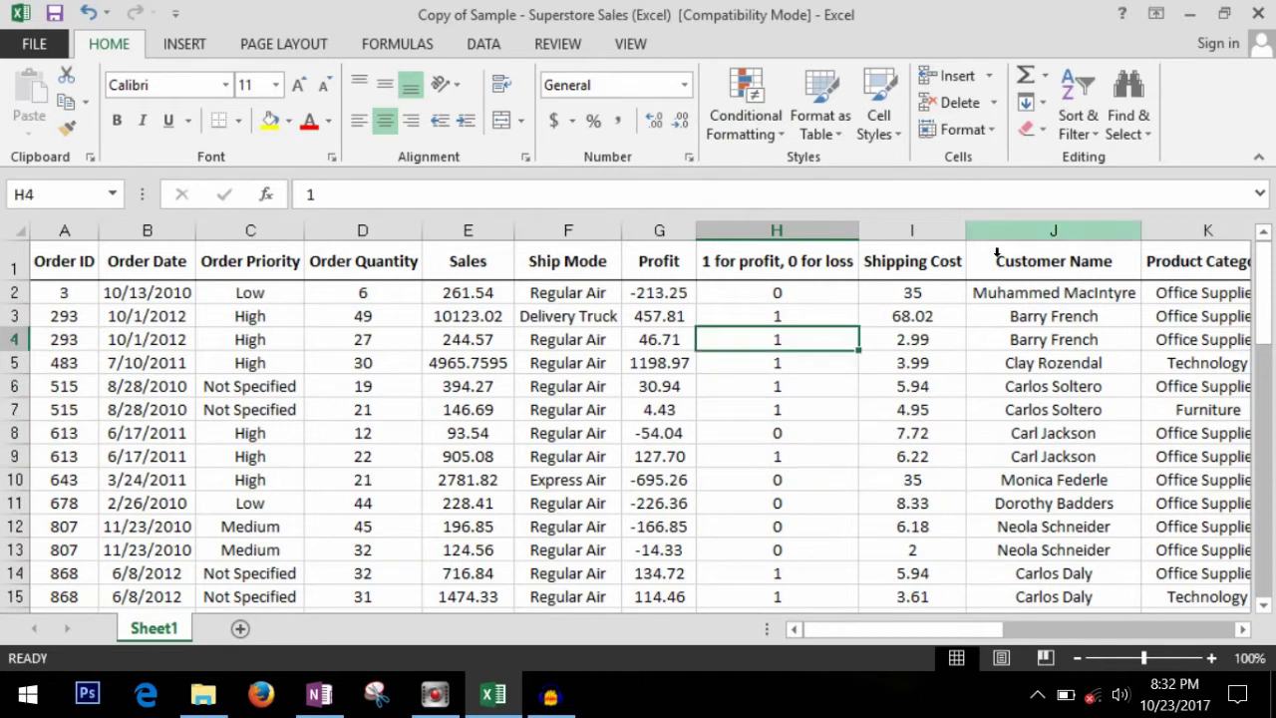
- Format the range A1:O51 as a table with headers using a blue Medium table style
click(835, 133)
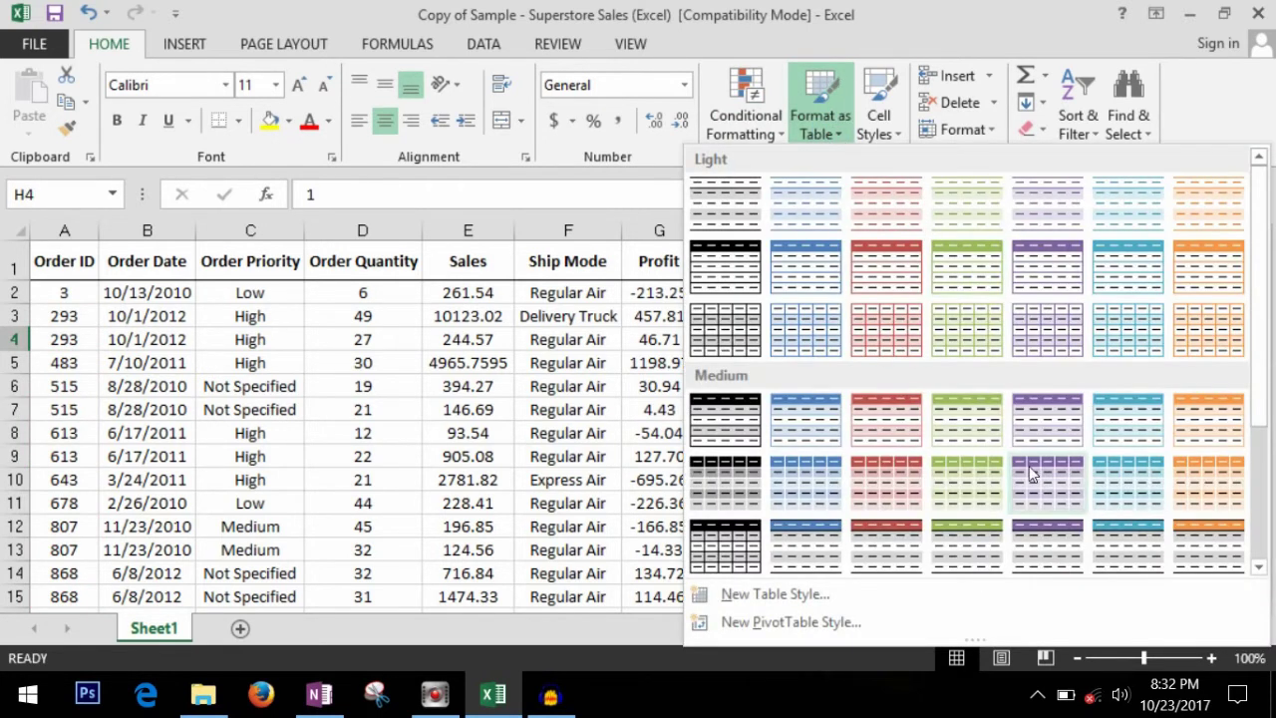
click(588, 357)
click(70, 270)
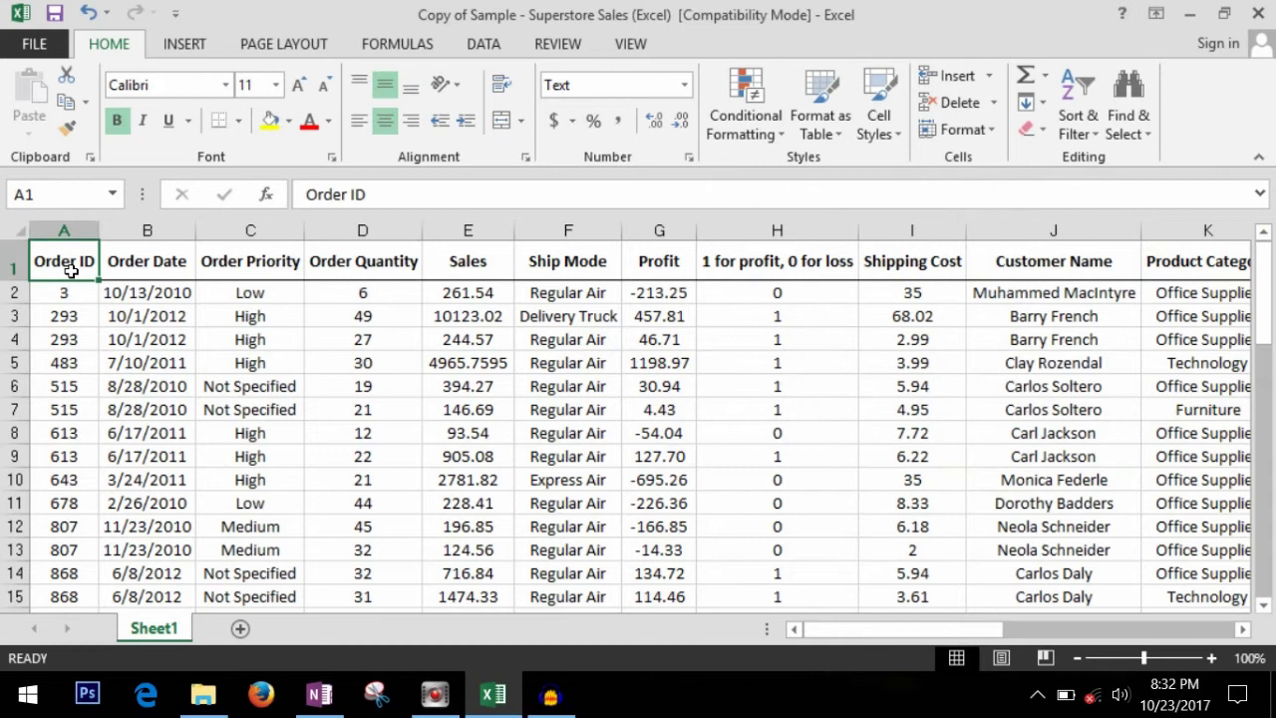
key(ctrl+shift+Down)
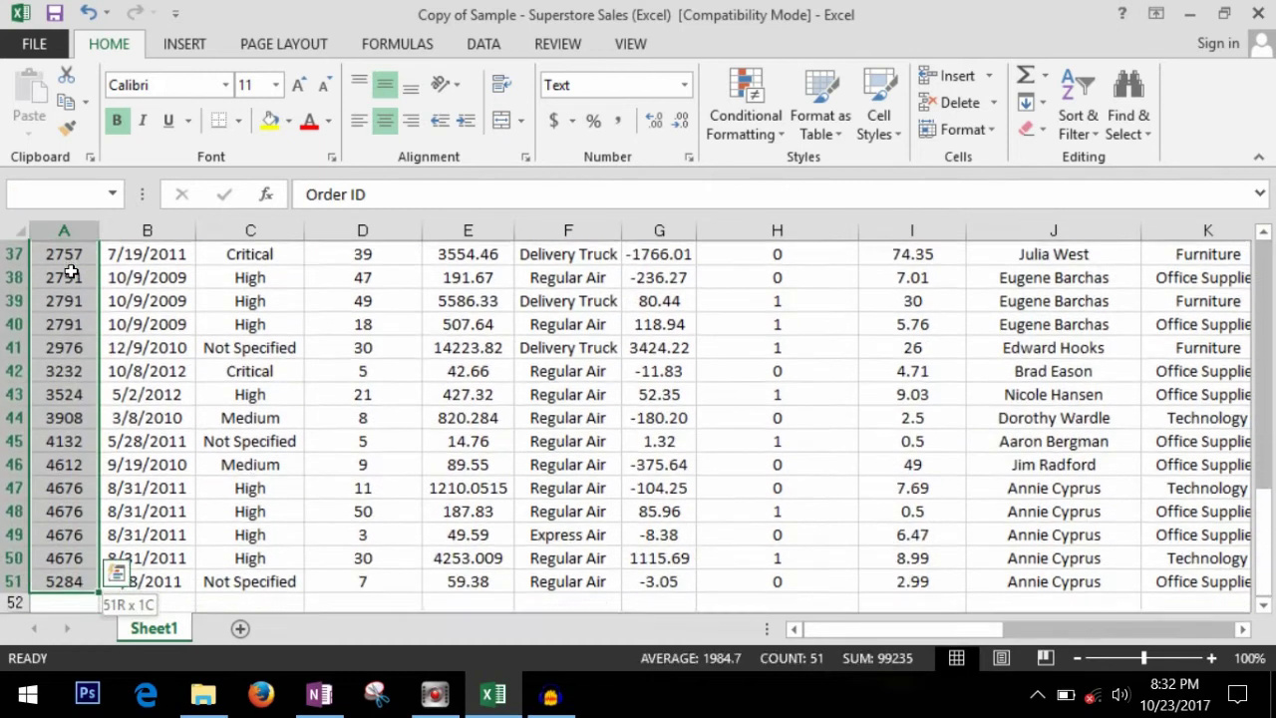
key(ctrl+shift+Right)
scroll(392, 398, up, 12)
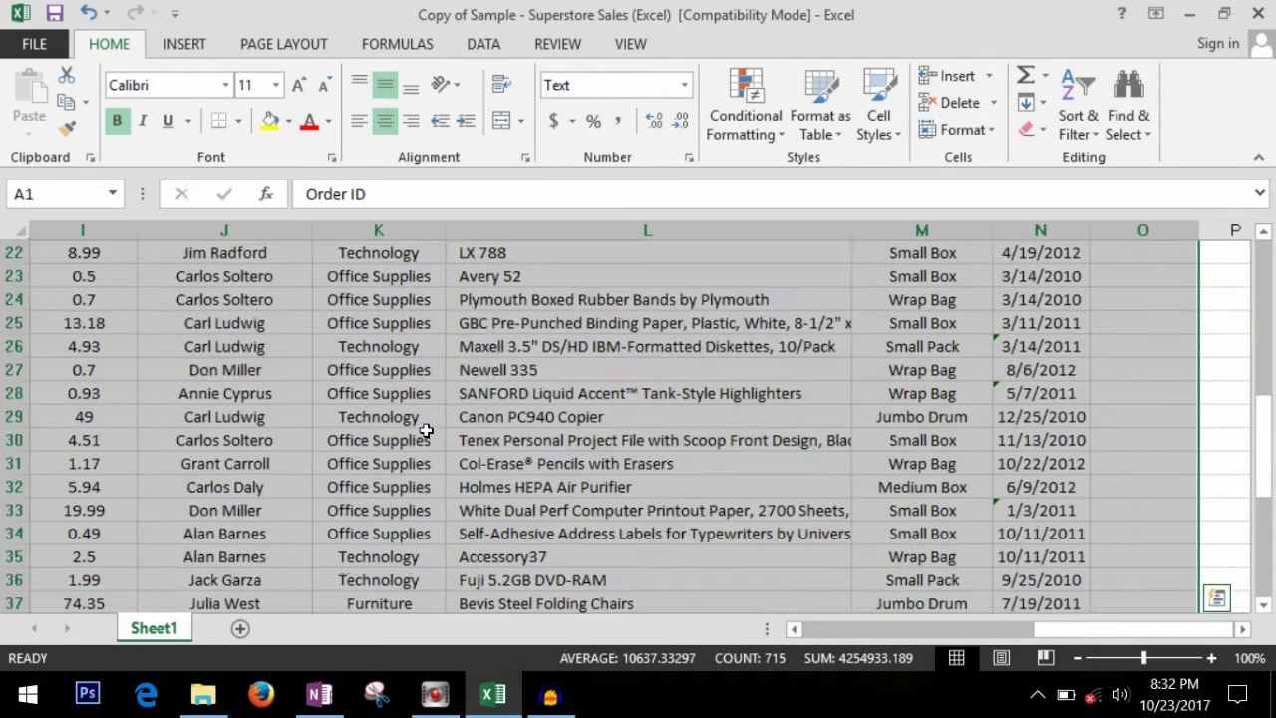
click(845, 137)
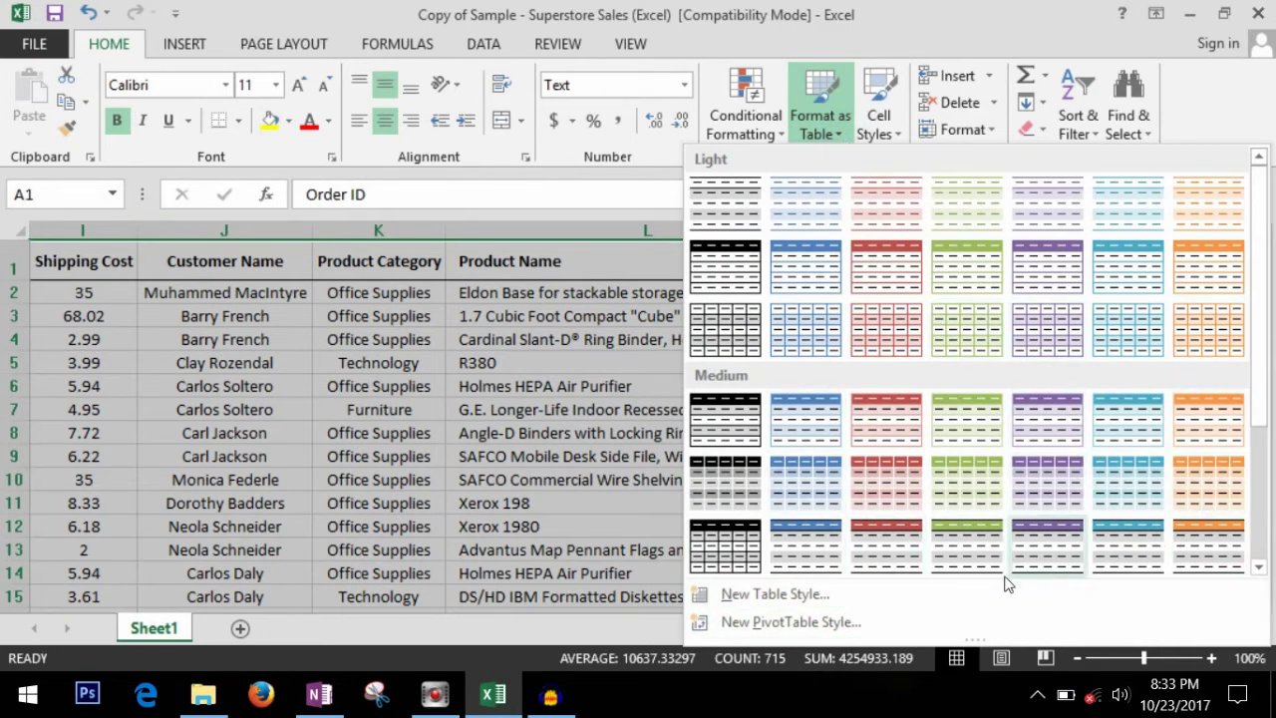
click(812, 546)
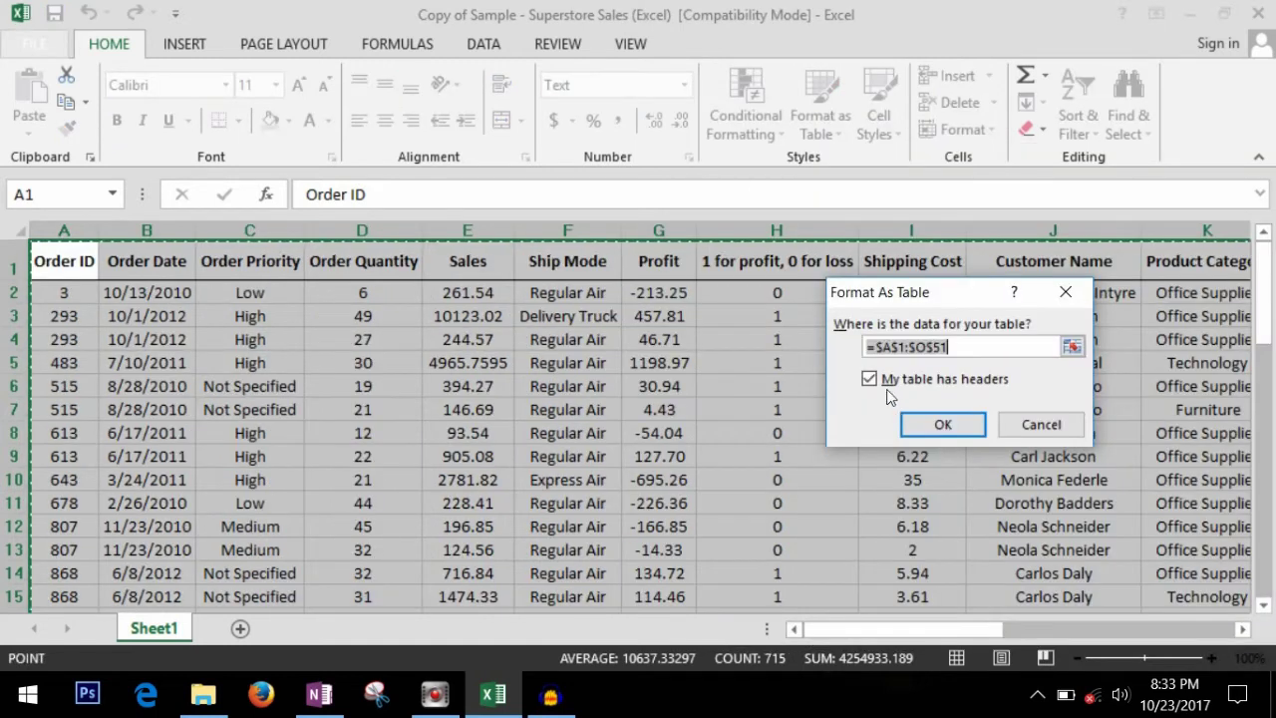
click(959, 427)
click(460, 439)
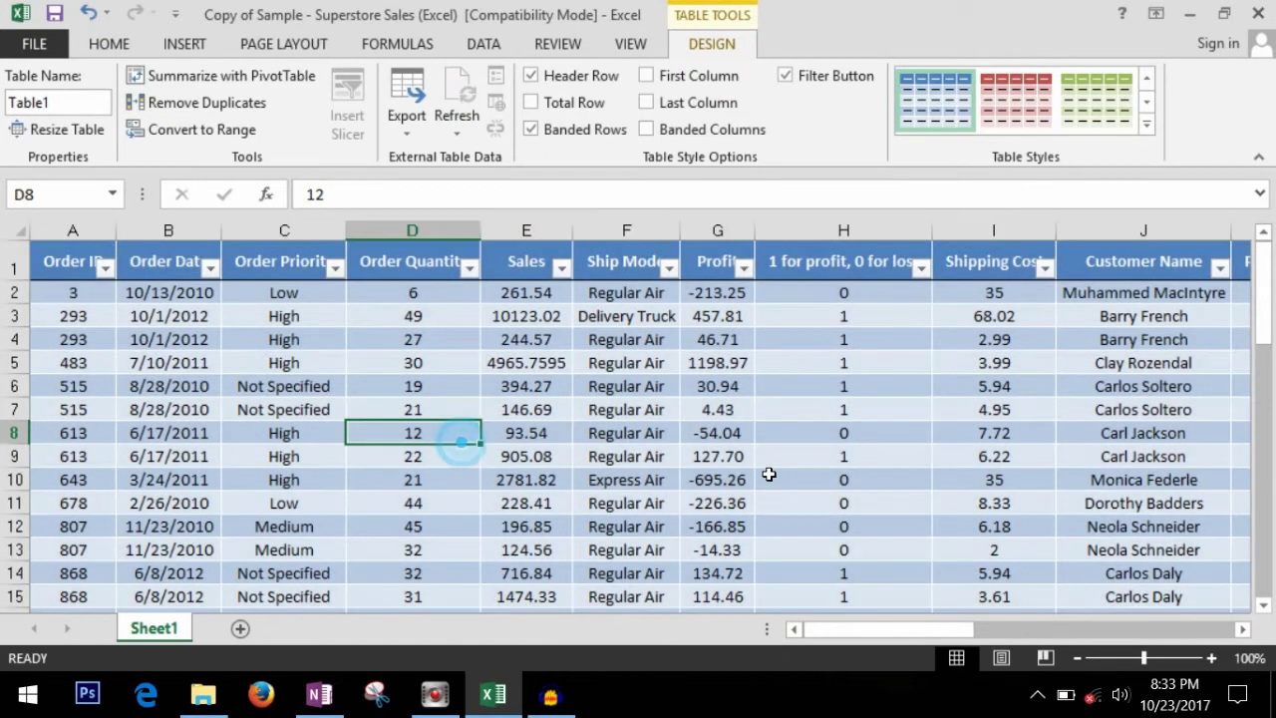
- View the Ship Mode column's filter options without filtering, and remove the filter buttons from the table's header row
click(669, 267)
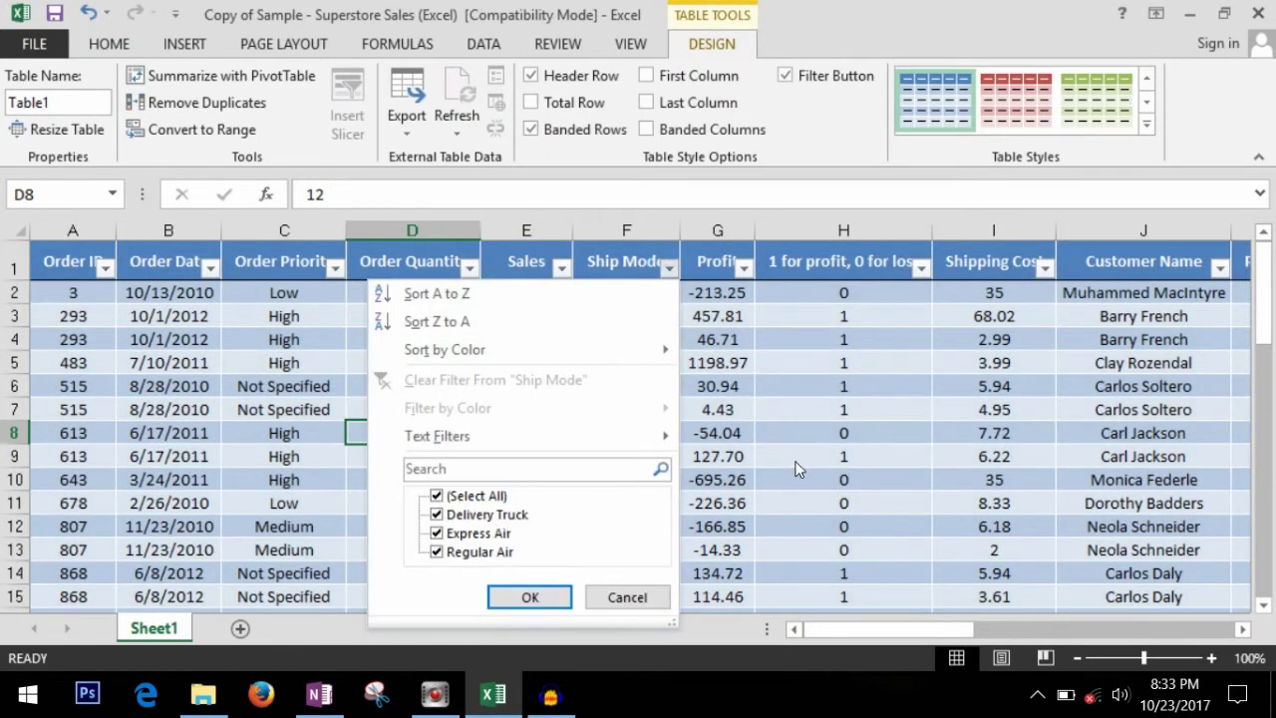
click(794, 462)
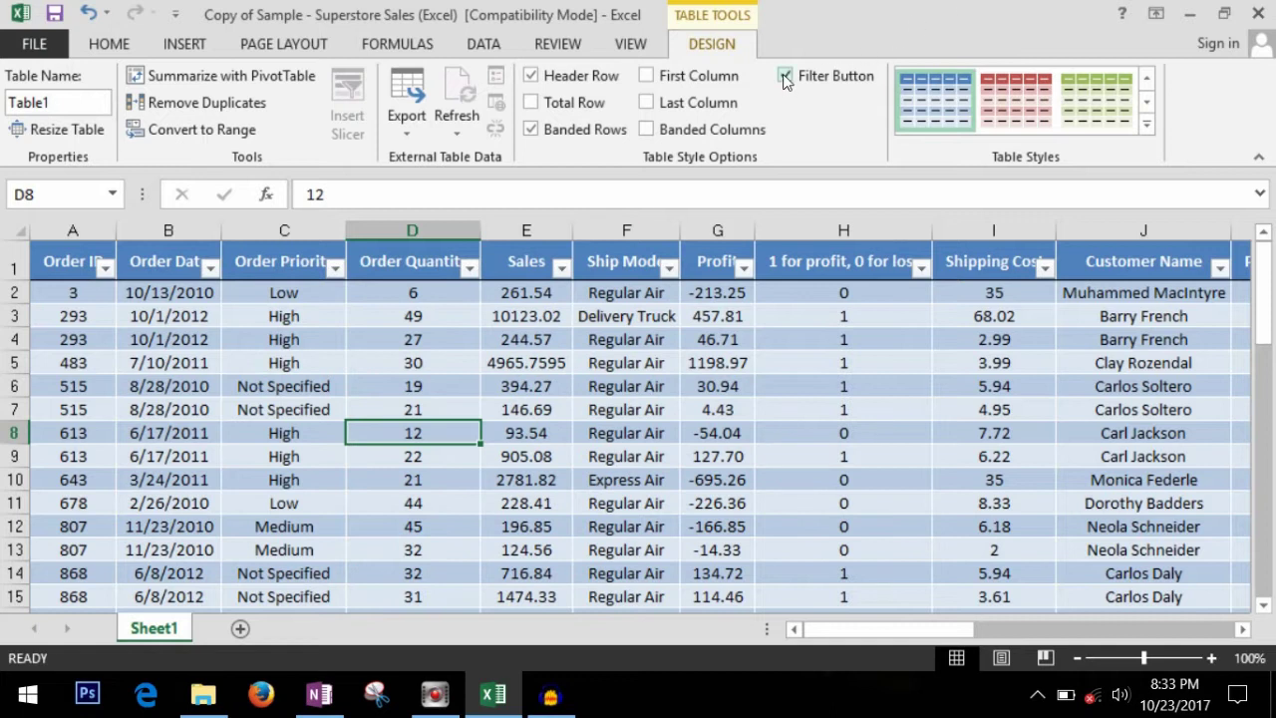
click(785, 77)
click(803, 362)
click(838, 267)
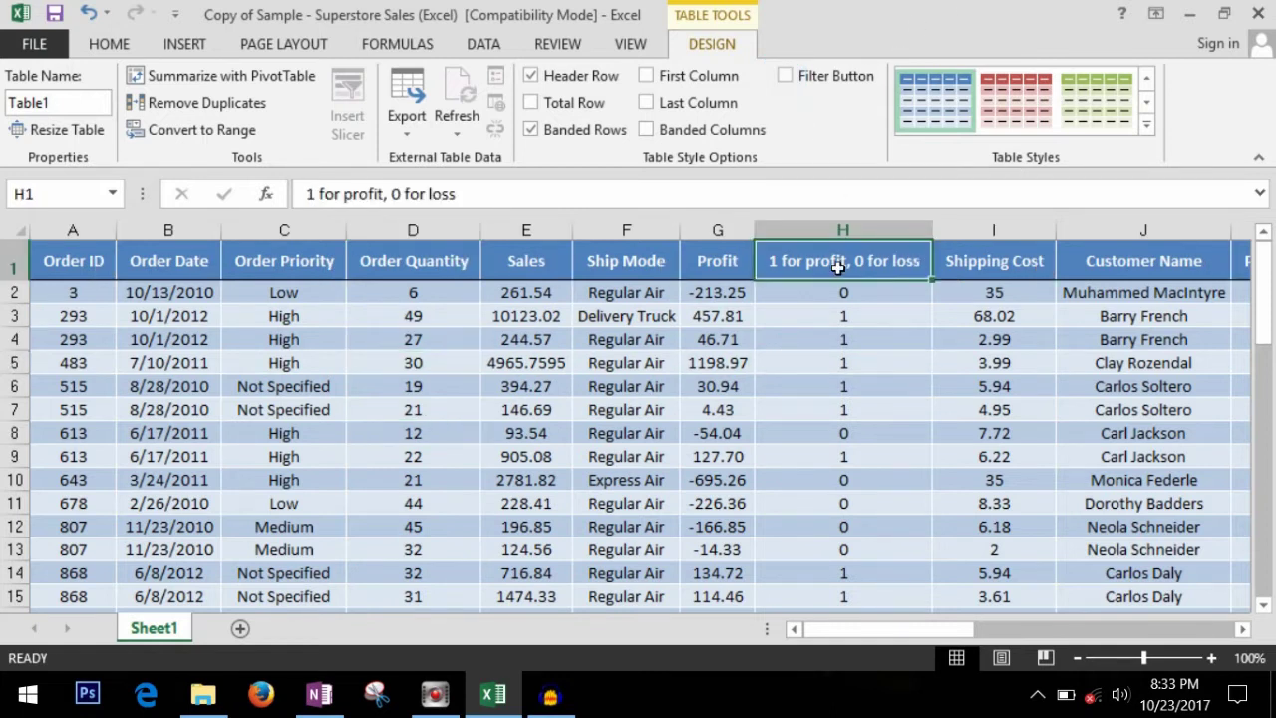
click(588, 339)
click(718, 409)
click(855, 480)
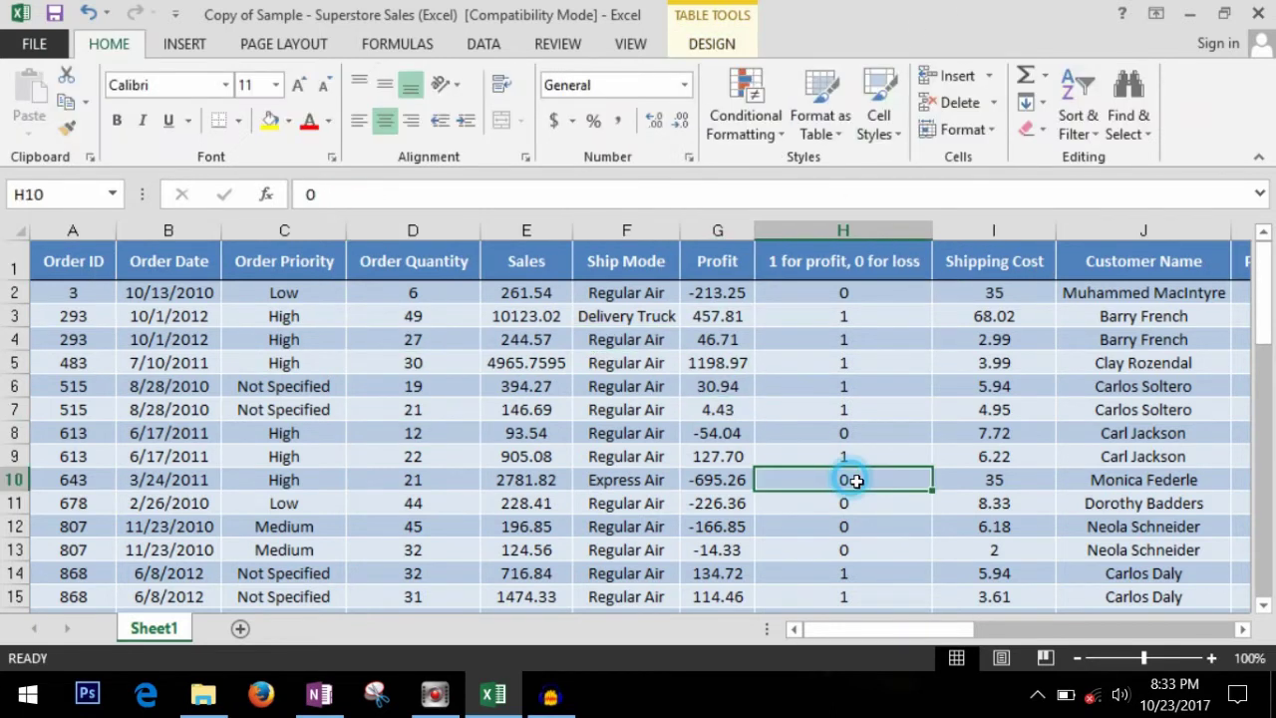
- Try the Heading 1 cell style on header row 1 and undo it
click(897, 129)
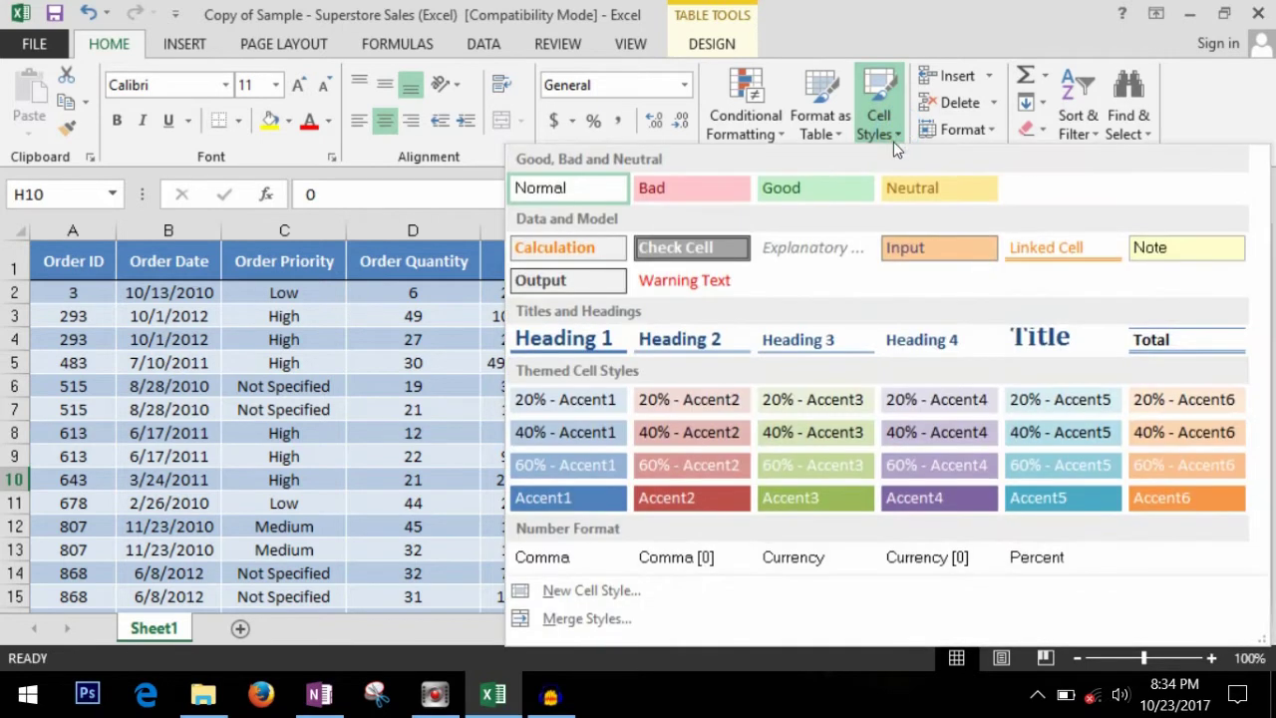
click(404, 401)
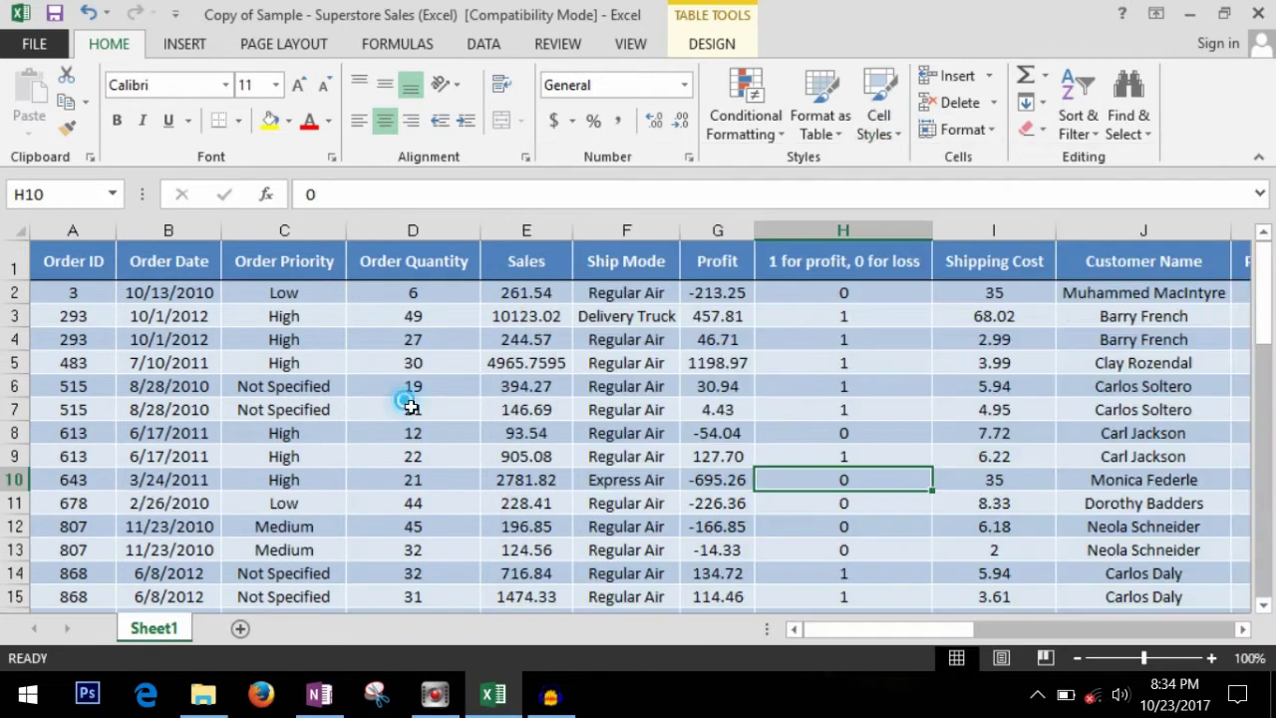
click(30, 261)
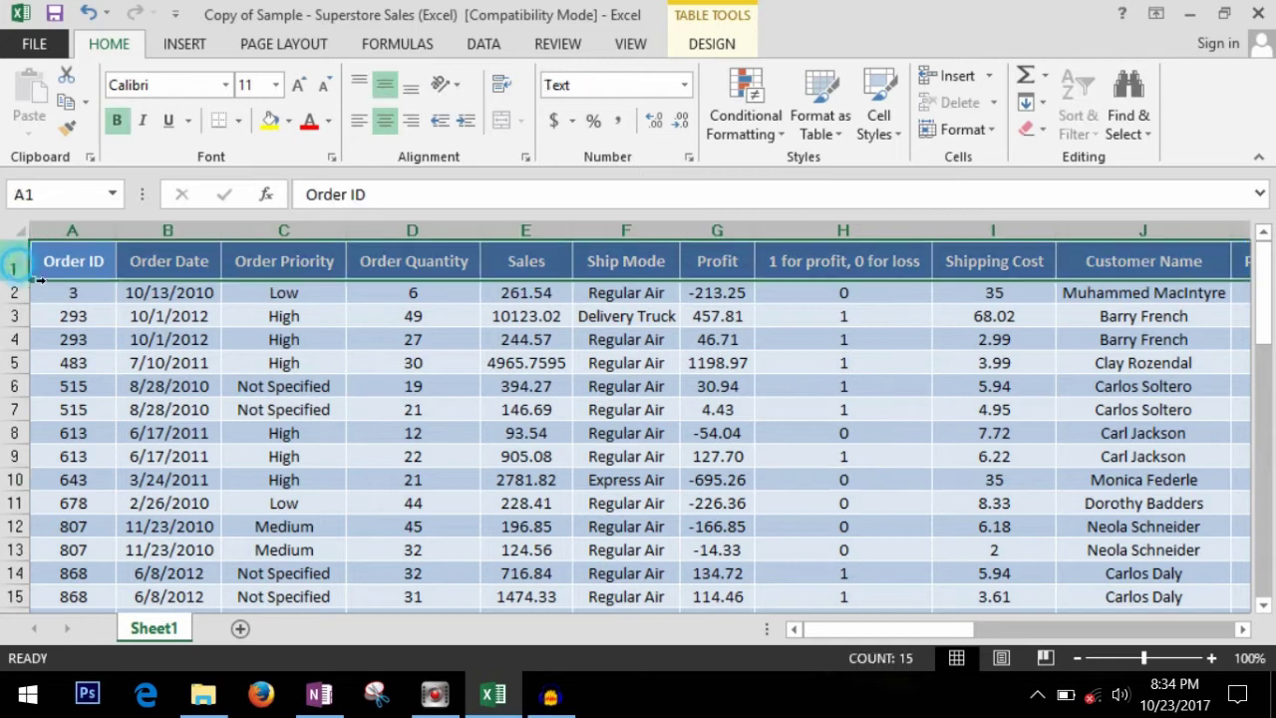
click(897, 138)
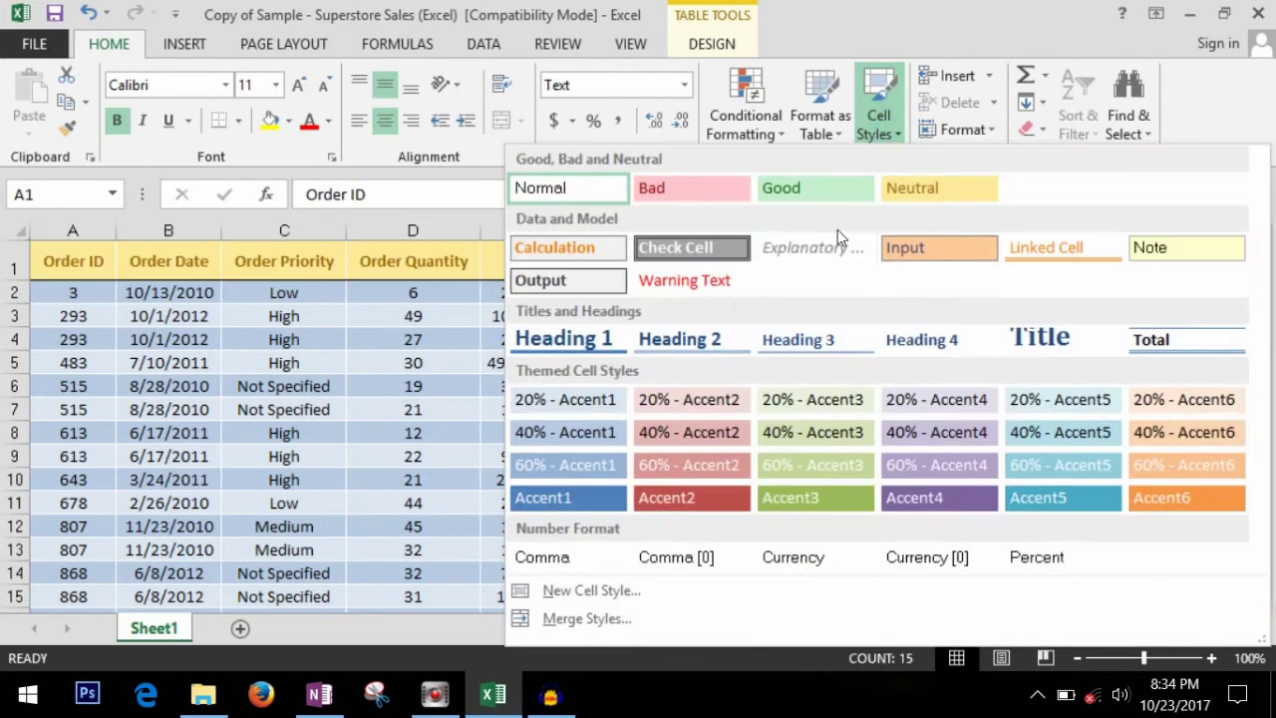
click(588, 342)
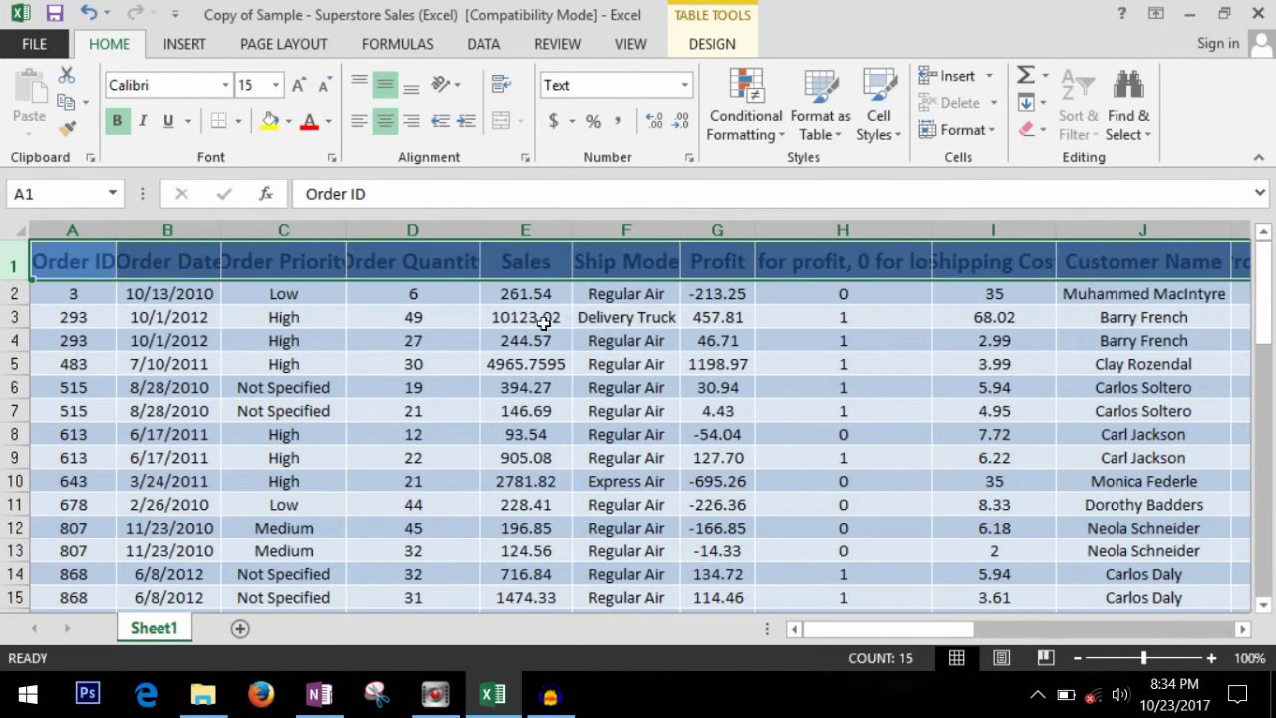
click(581, 329)
click(616, 265)
key(ctrl+z)
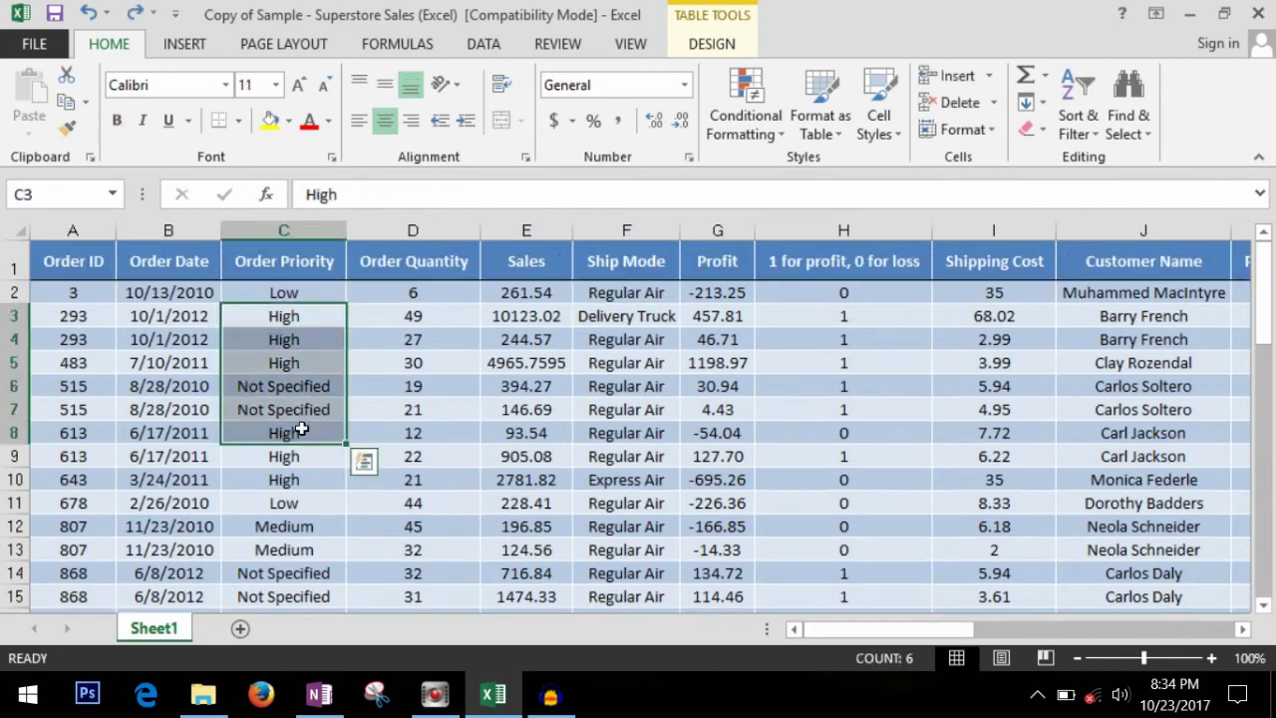
- Apply the Accent6 cell style to the Order Quantity cells D3:D10
click(539, 412)
drag(457, 319, 458, 489)
click(897, 130)
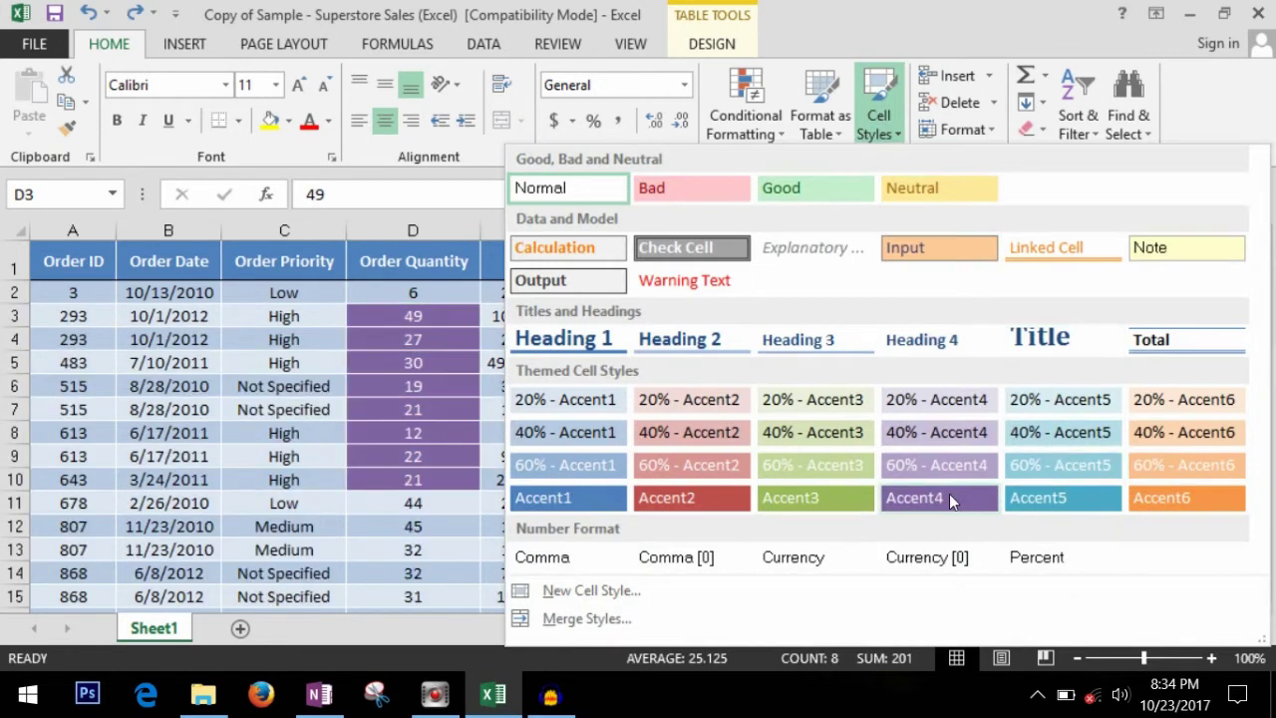
click(1168, 497)
click(669, 433)
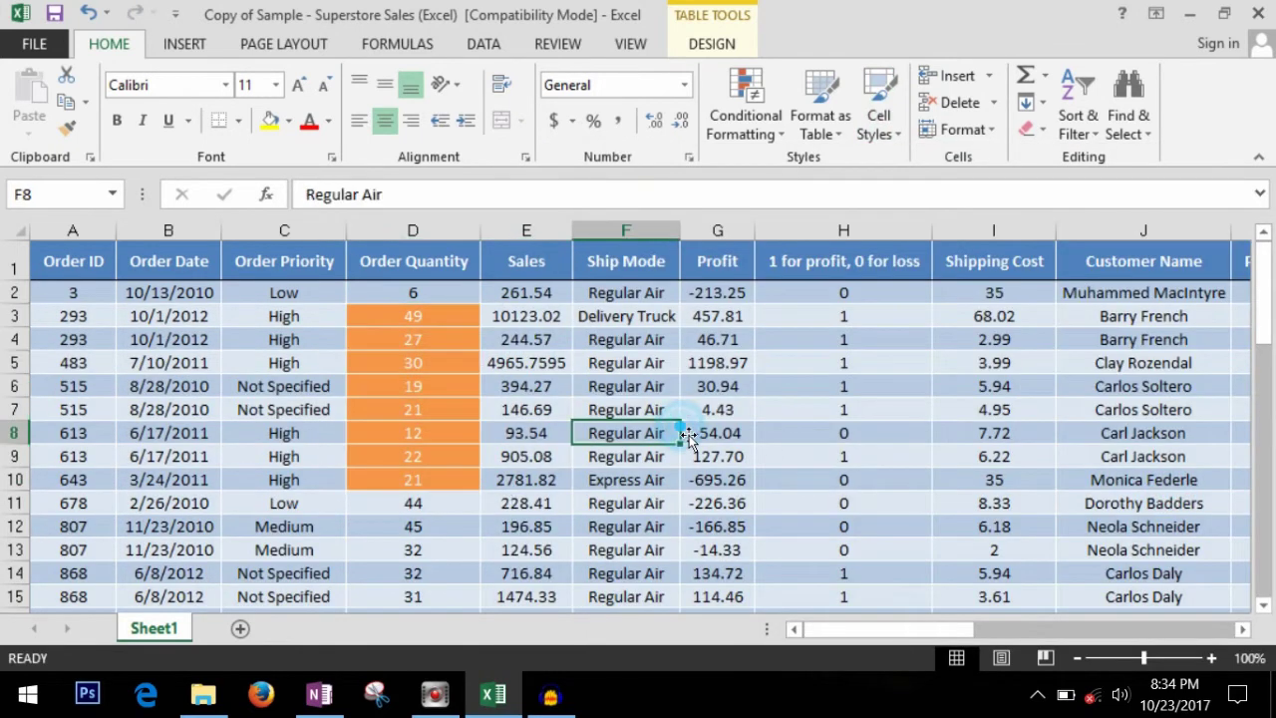
- Undo the Accent6 cell style on the Order Quantity cells and turn on the filter buttons in the table's header row
key(ctrl+z)
click(345, 408)
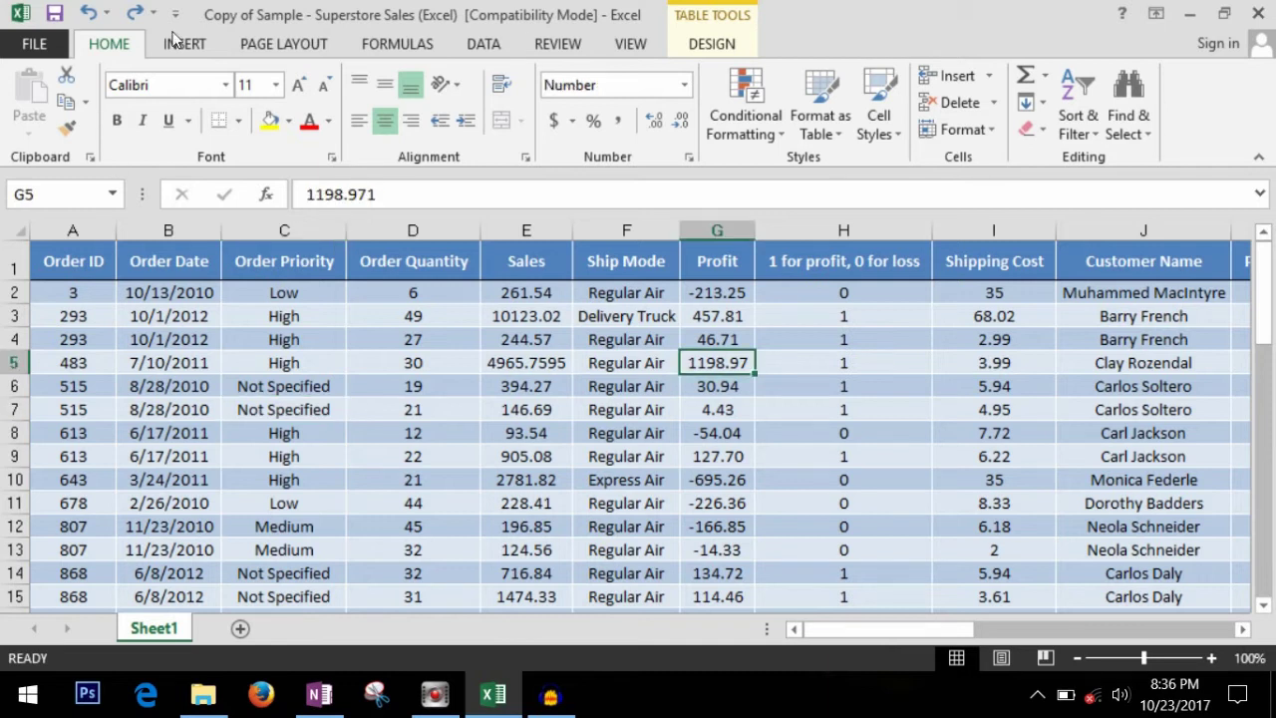
click(483, 46)
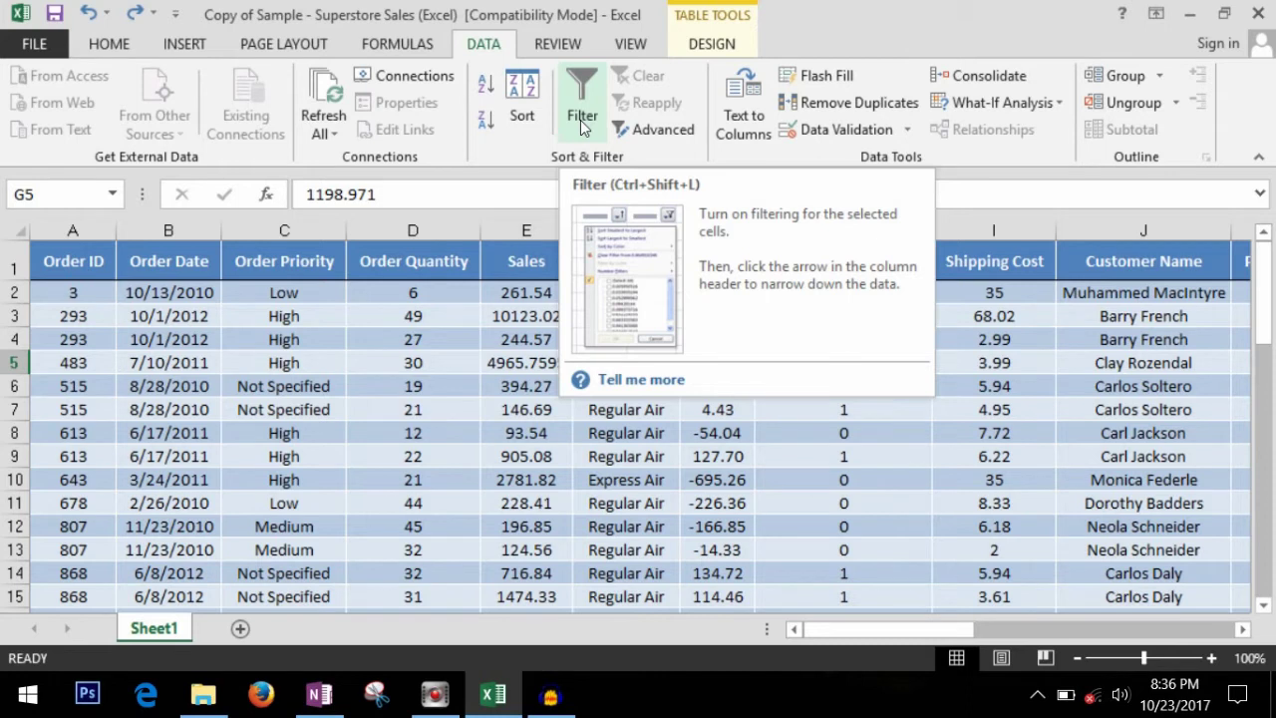
click(583, 127)
click(527, 432)
click(459, 370)
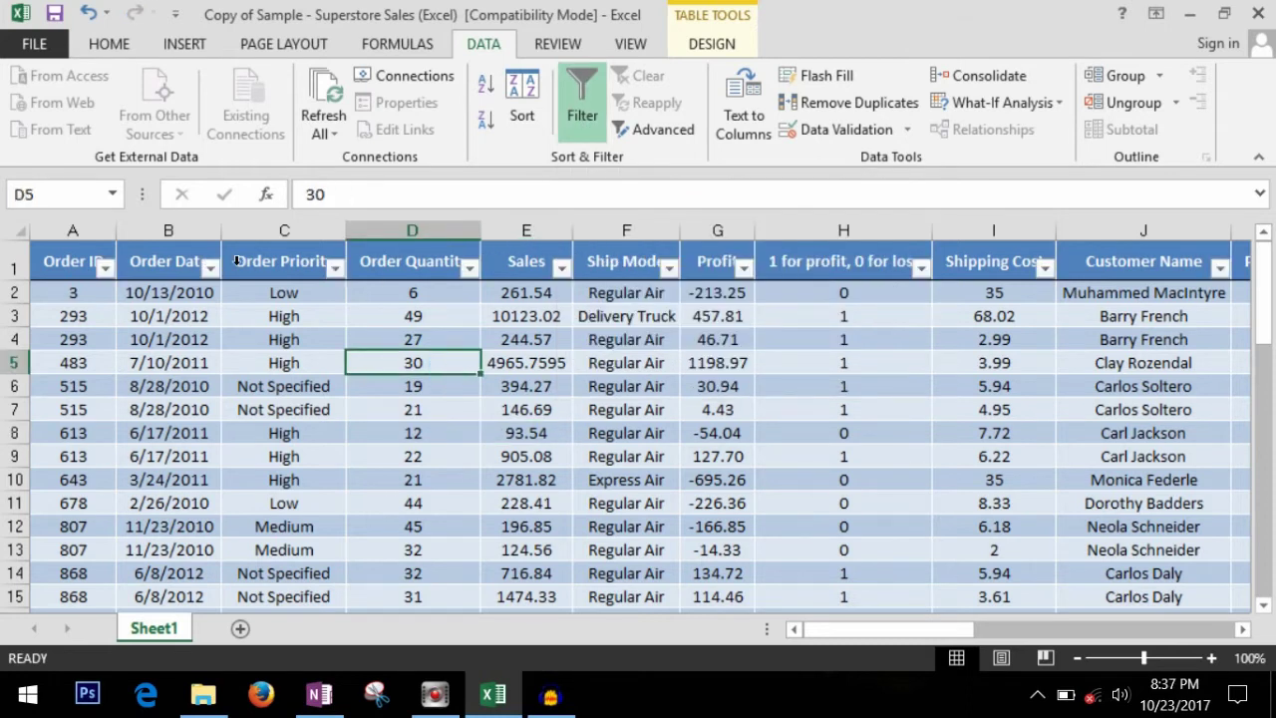
- Freeze the top row so the column headers stay in view, and scroll through the records to check it
click(33, 262)
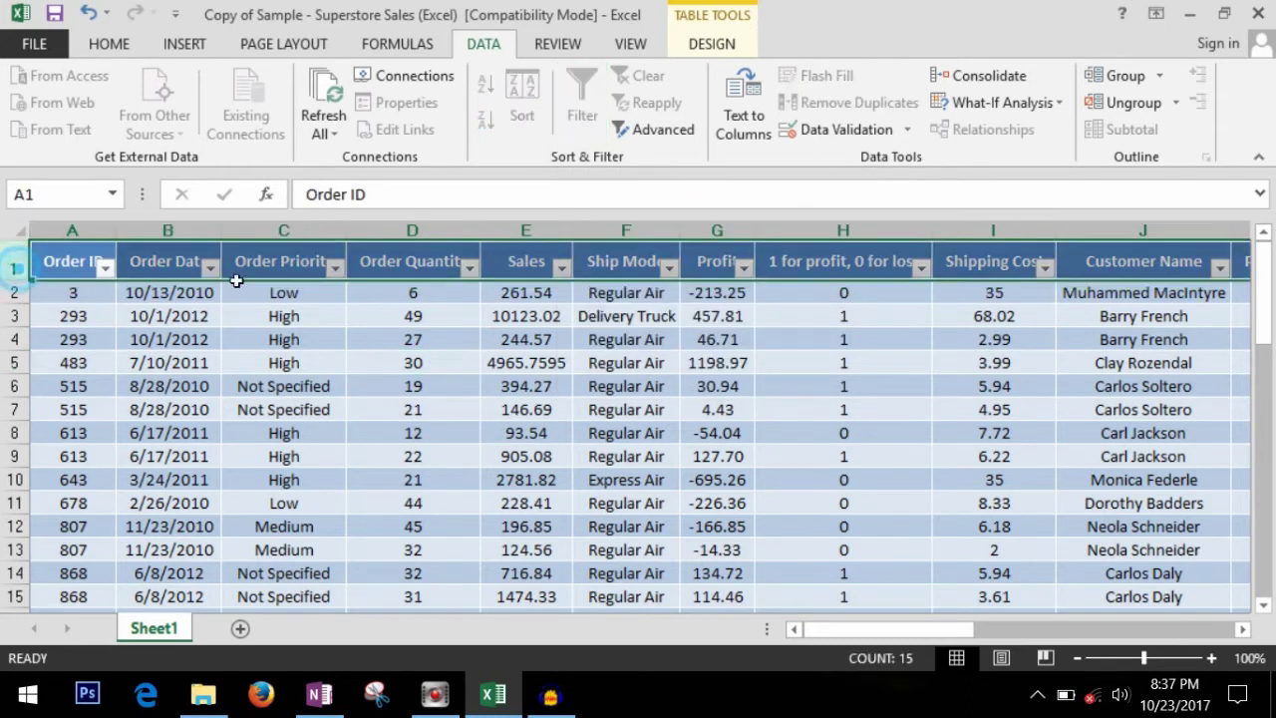
click(632, 46)
click(765, 139)
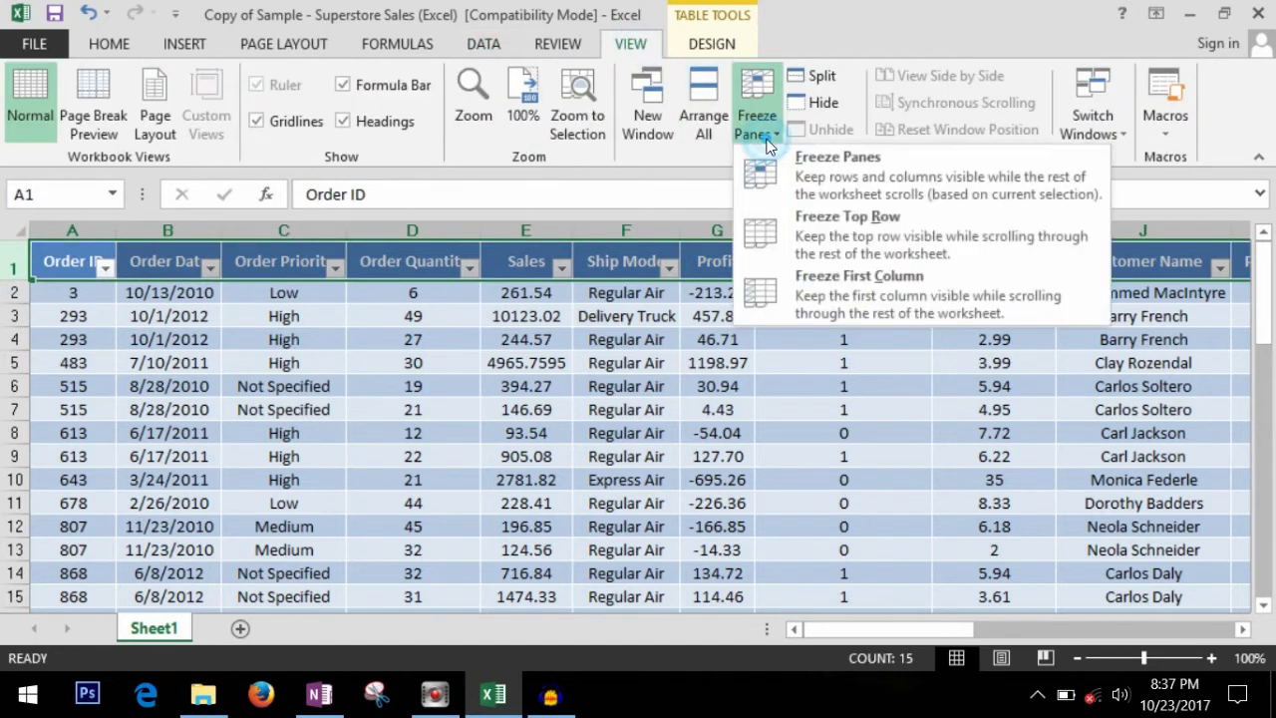
click(817, 244)
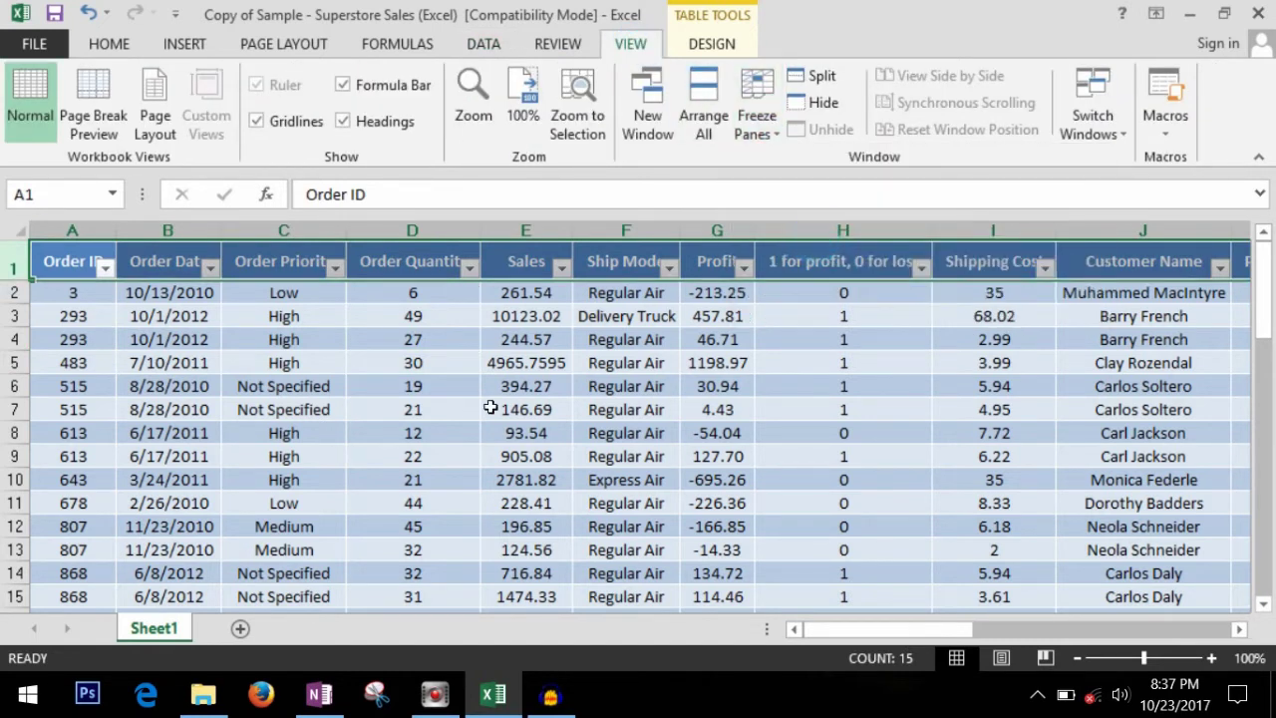
click(438, 317)
scroll(464, 350, down, 9)
scroll(465, 351, down, 3)
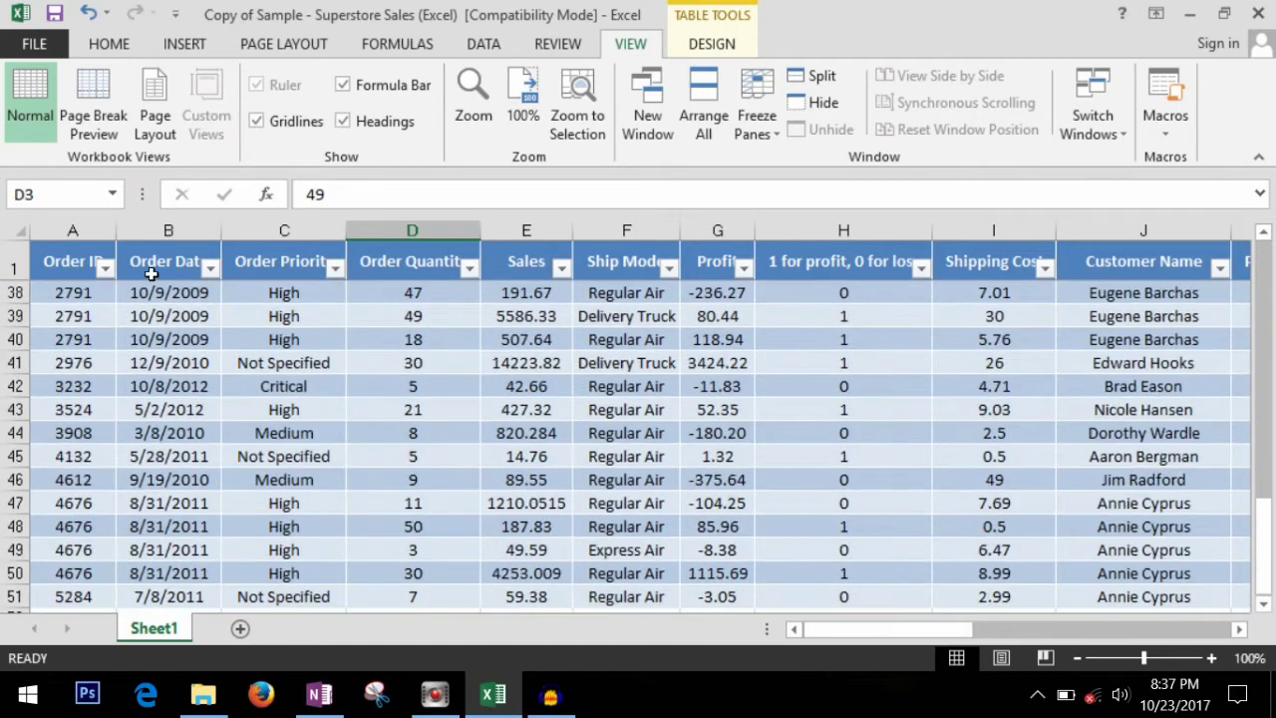
click(14, 267)
click(603, 314)
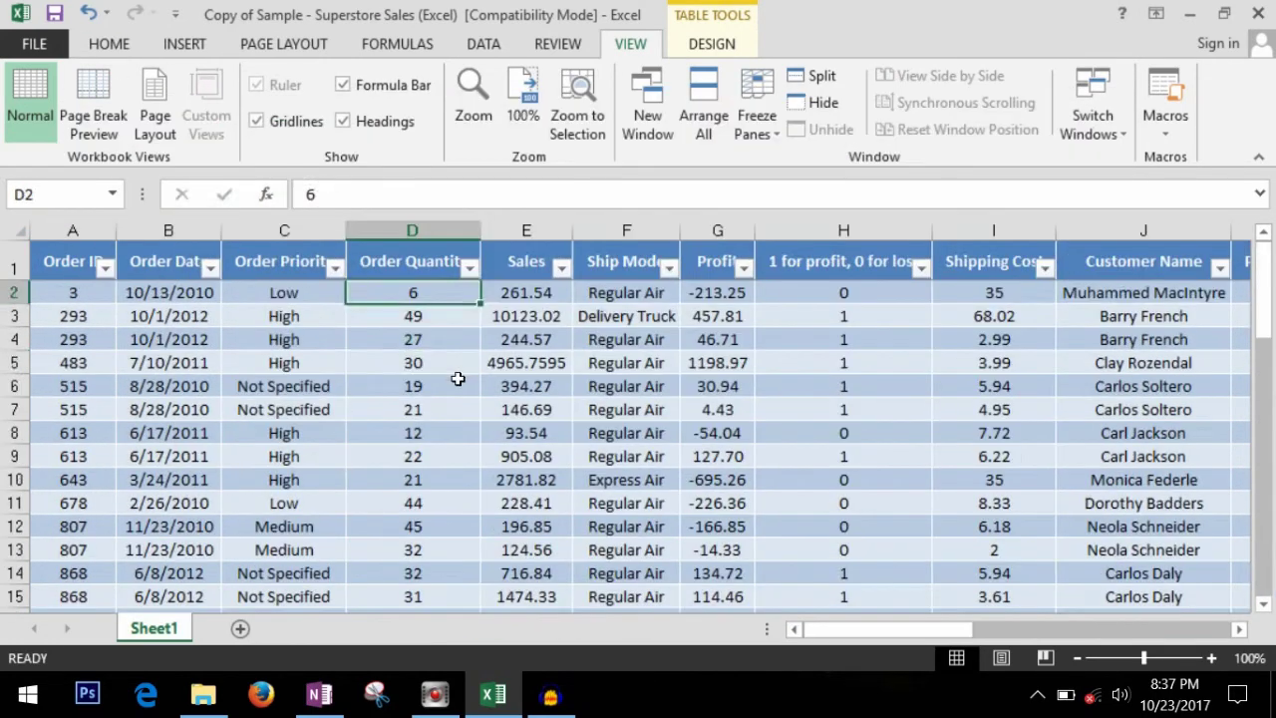
- Filter the Order Priority column to show only the High orders
click(454, 366)
click(296, 318)
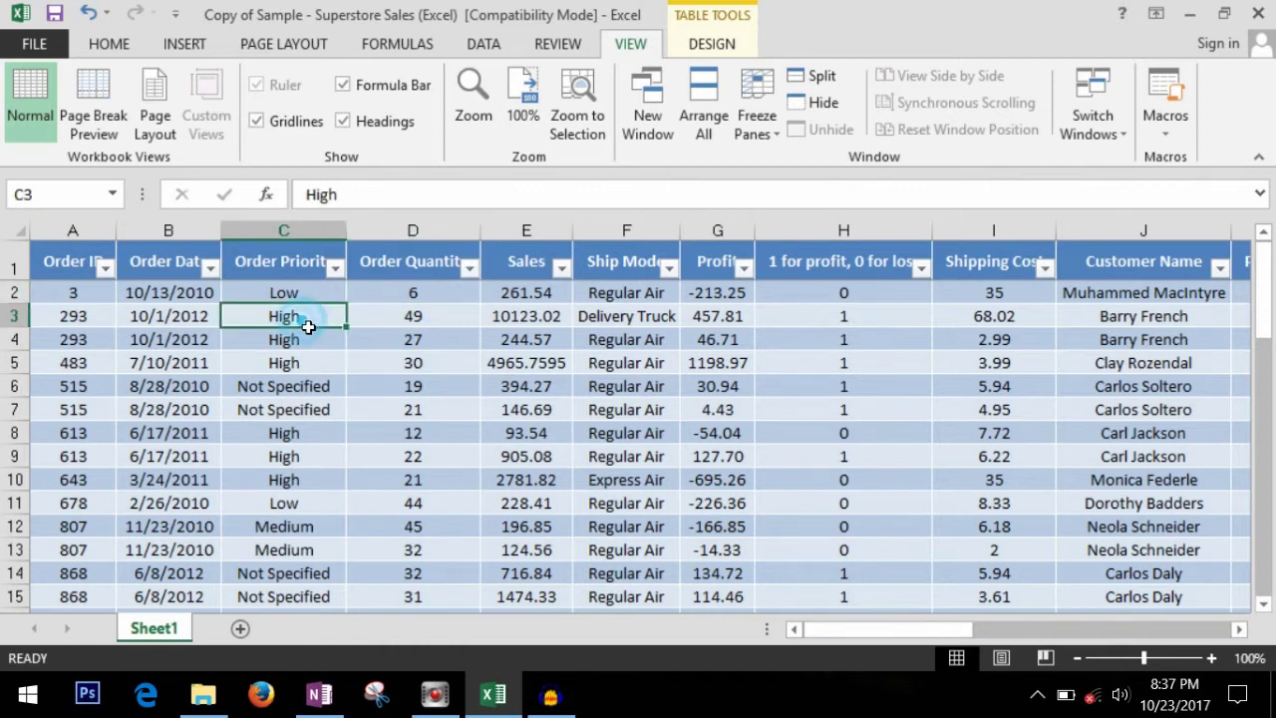
click(312, 386)
scroll(318, 450, down, 5)
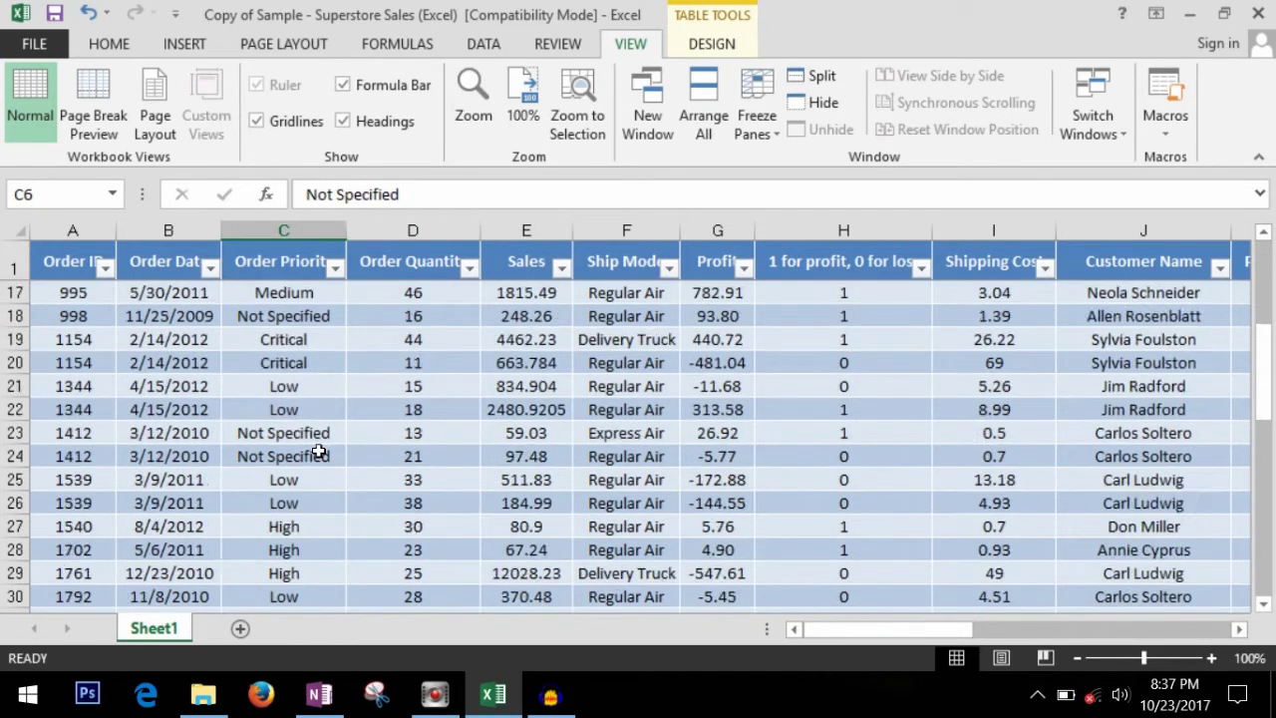
scroll(318, 448, up, 5)
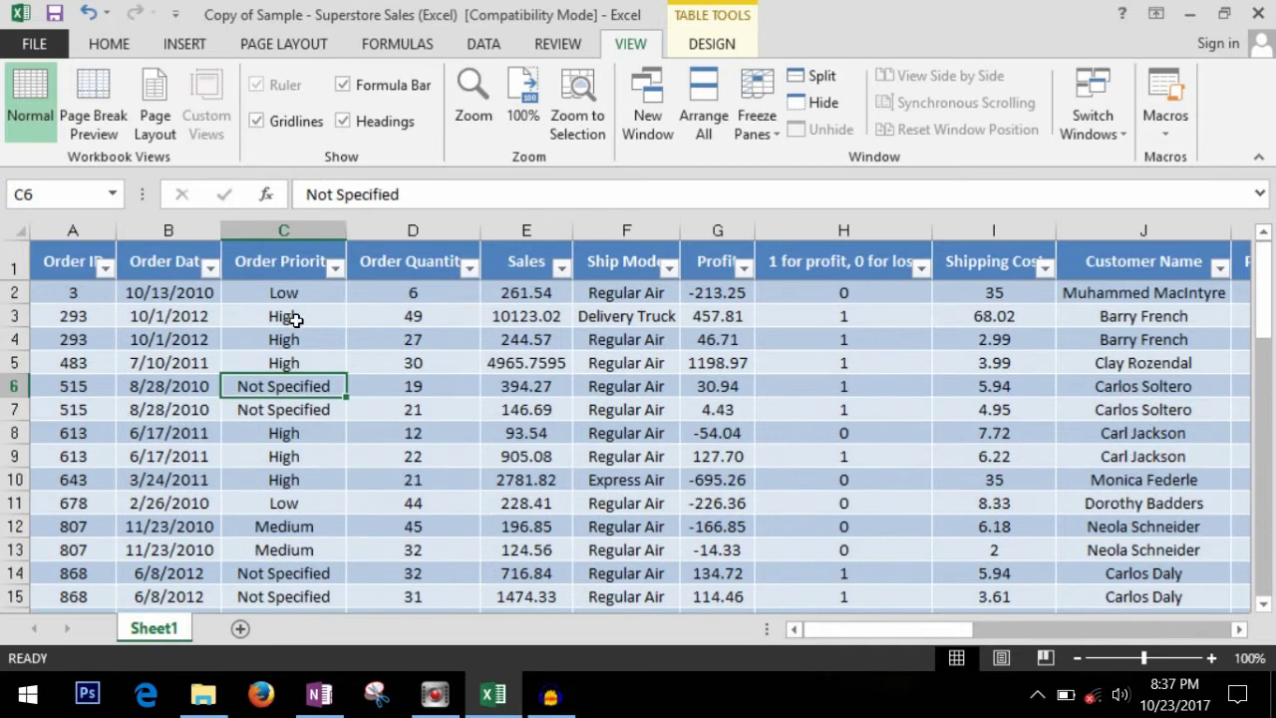
click(336, 268)
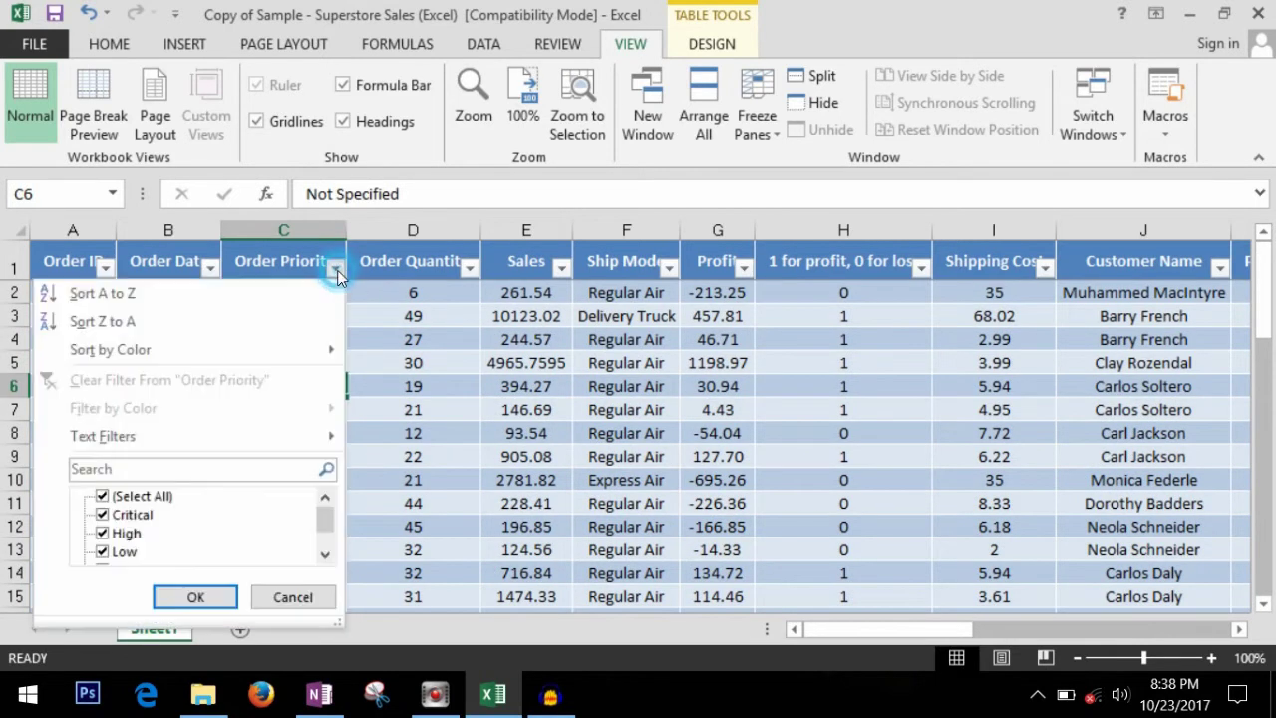
click(103, 498)
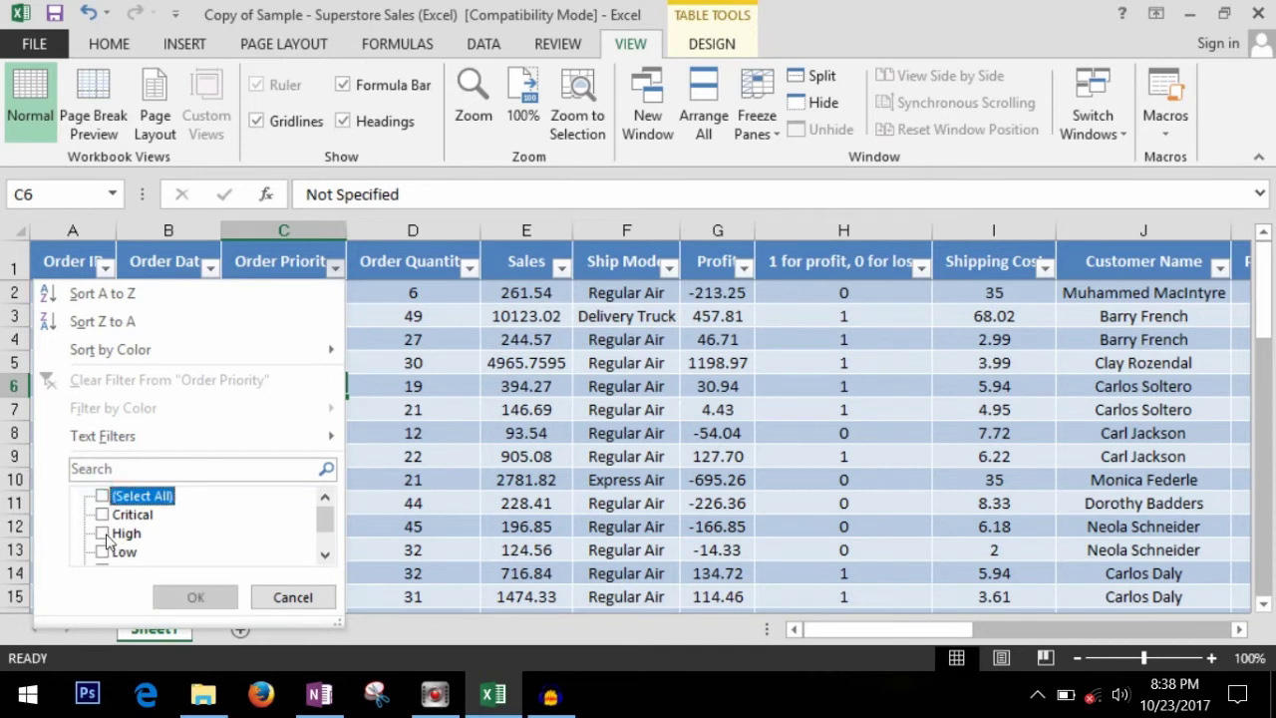
click(103, 533)
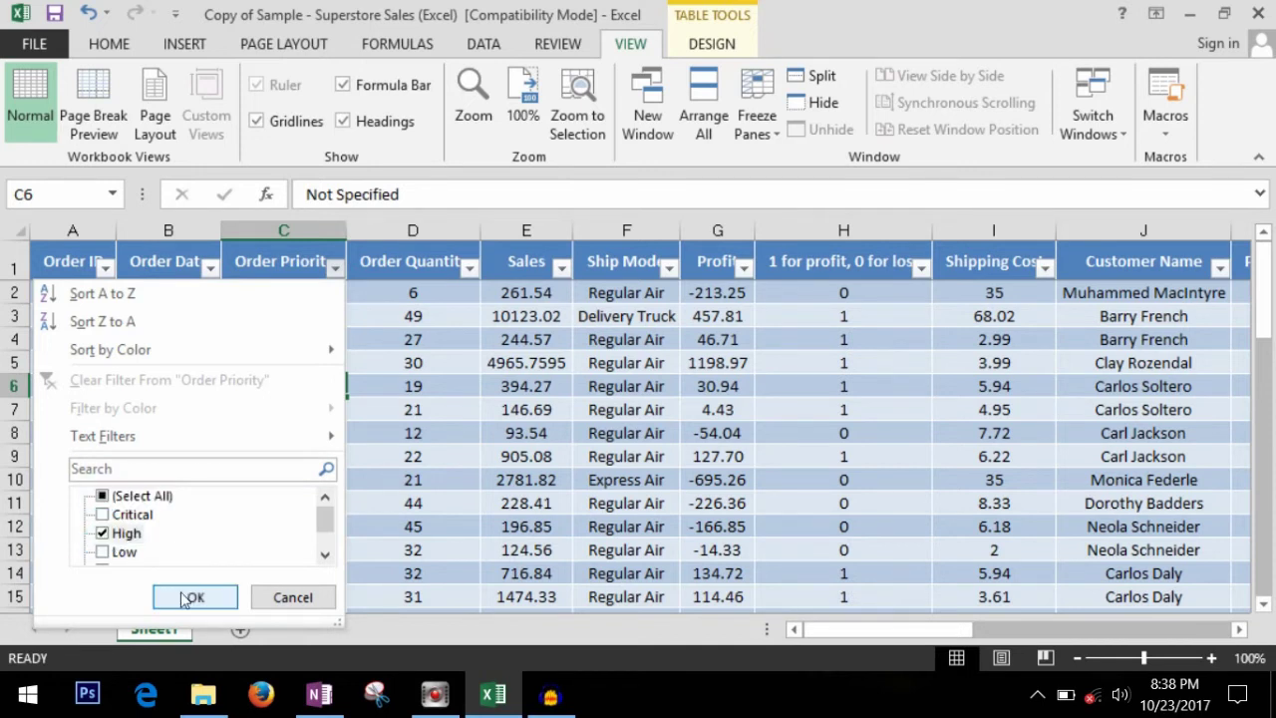
click(196, 597)
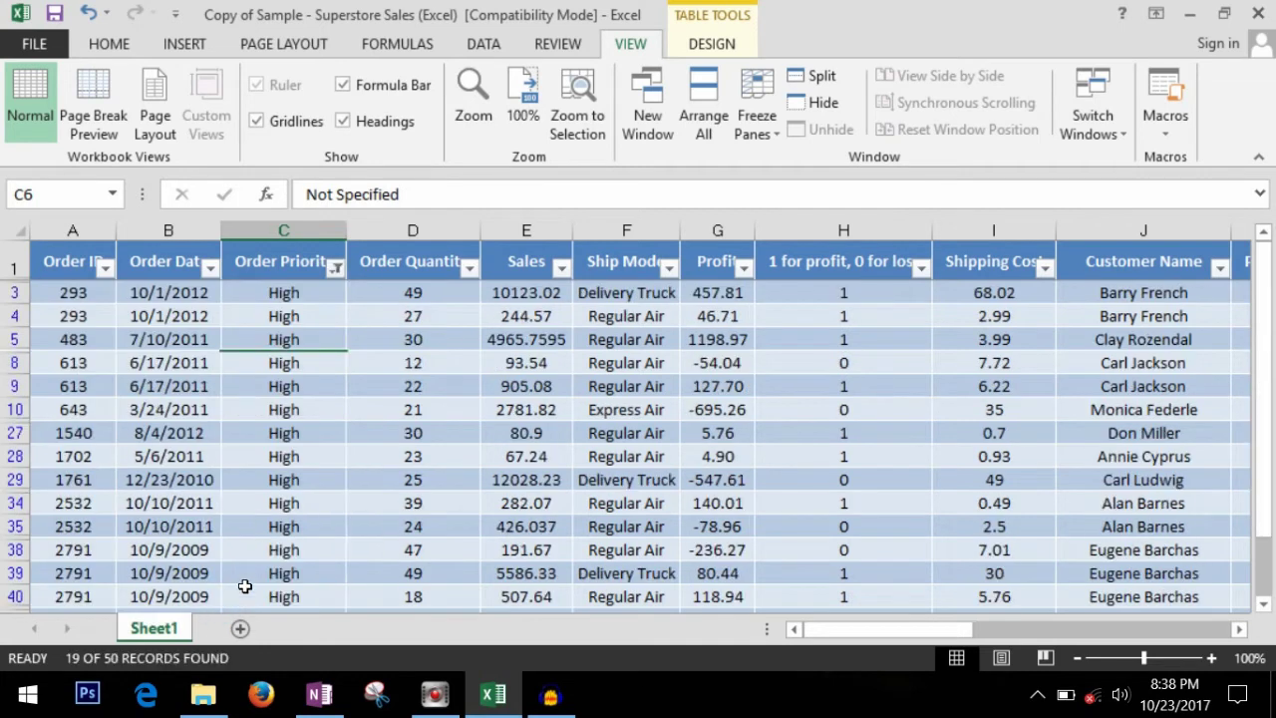
- Look through the filtered table's rows to check which High priority orders are listed
click(401, 431)
scroll(336, 412, down, 1)
scroll(336, 413, down, 2)
scroll(336, 413, up, 3)
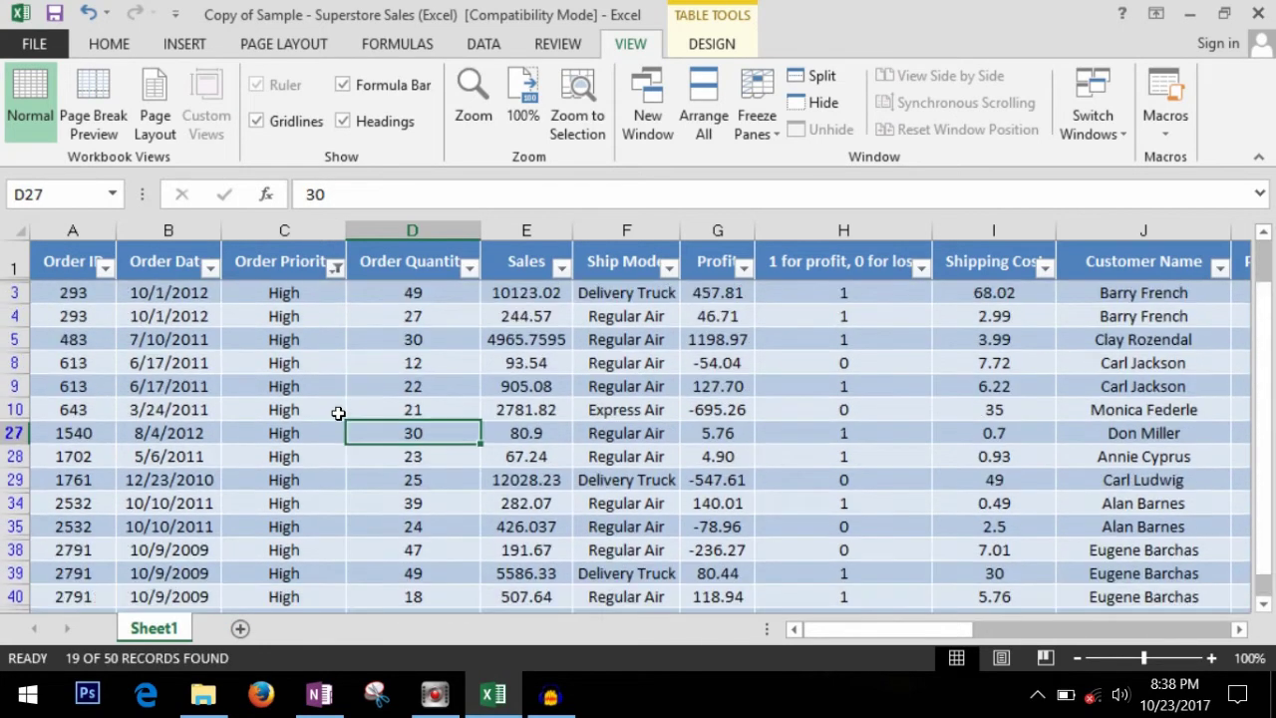
click(80, 365)
key(Right)
key(Right)
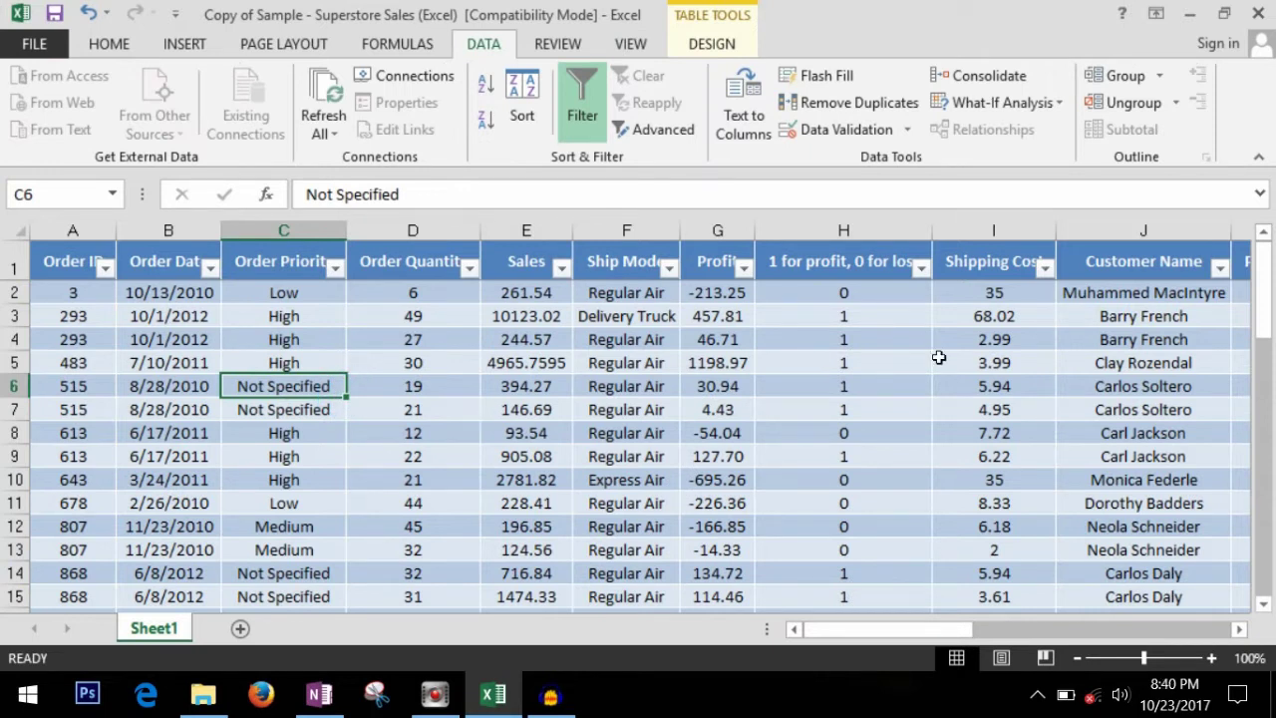
- Filter the Profit column with a number filter for values greater than or equal to 0, and review the filtered rows
click(749, 271)
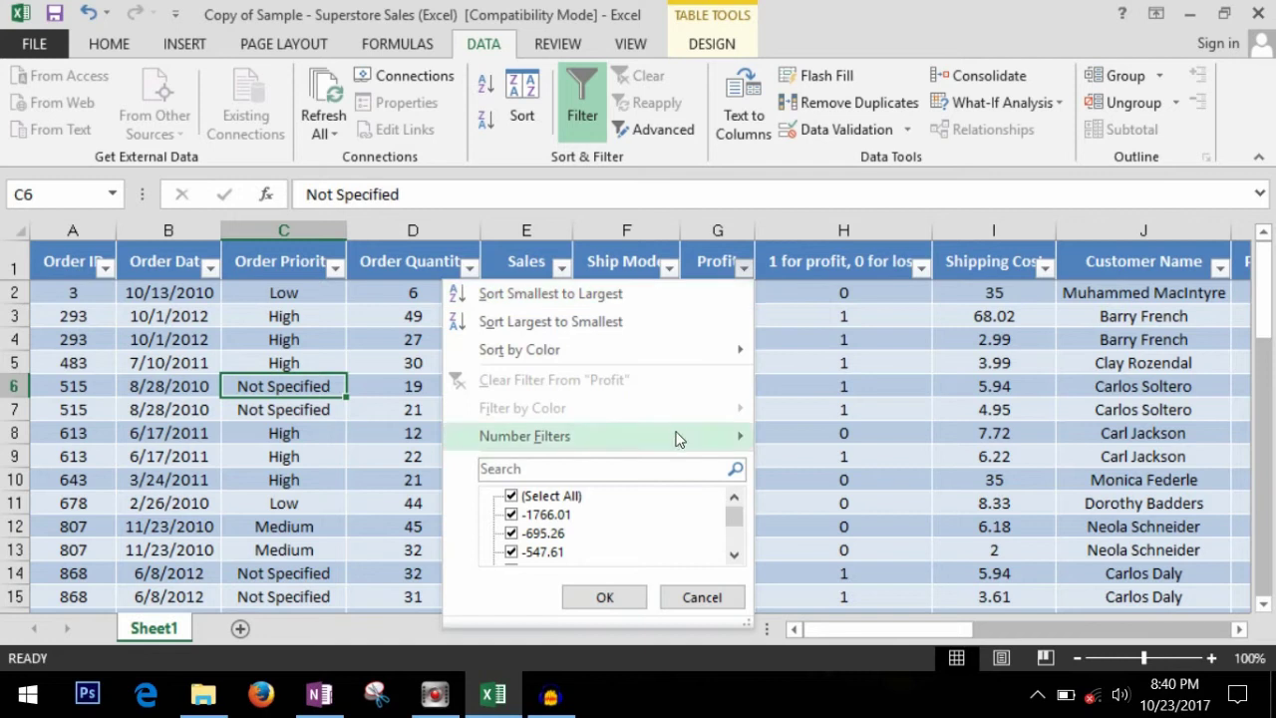
mouse_move(677, 438)
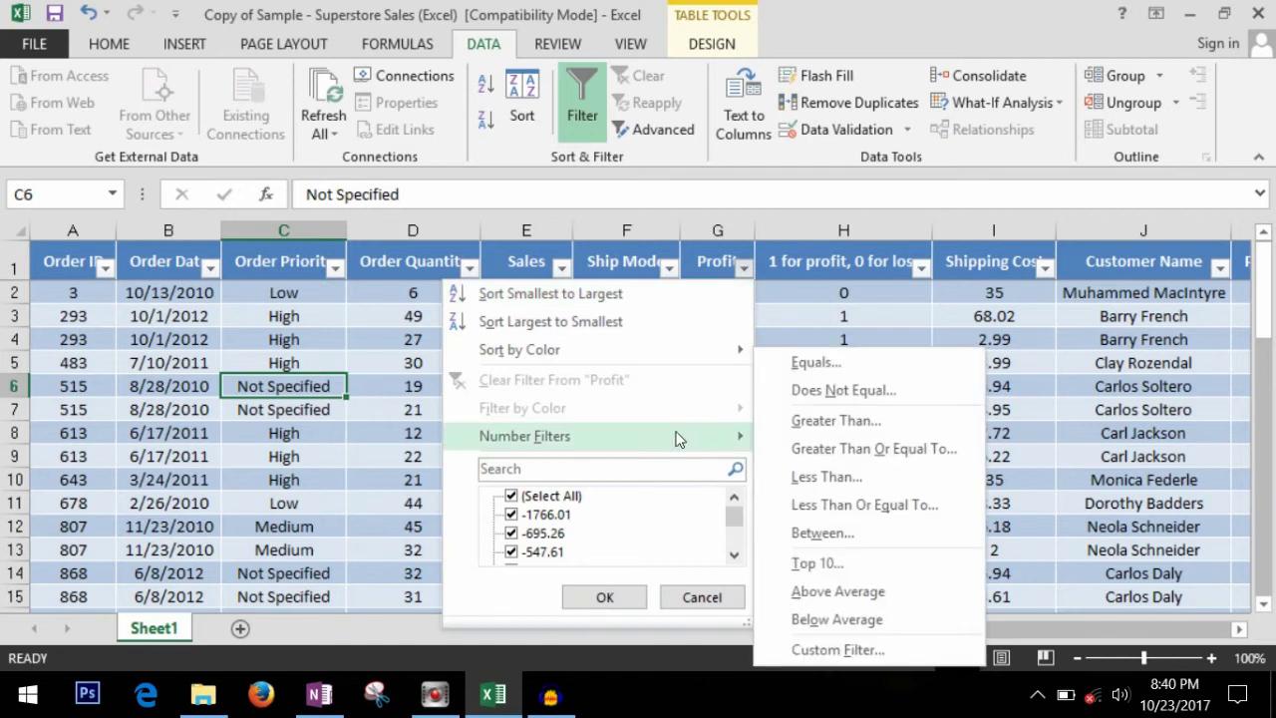
click(823, 428)
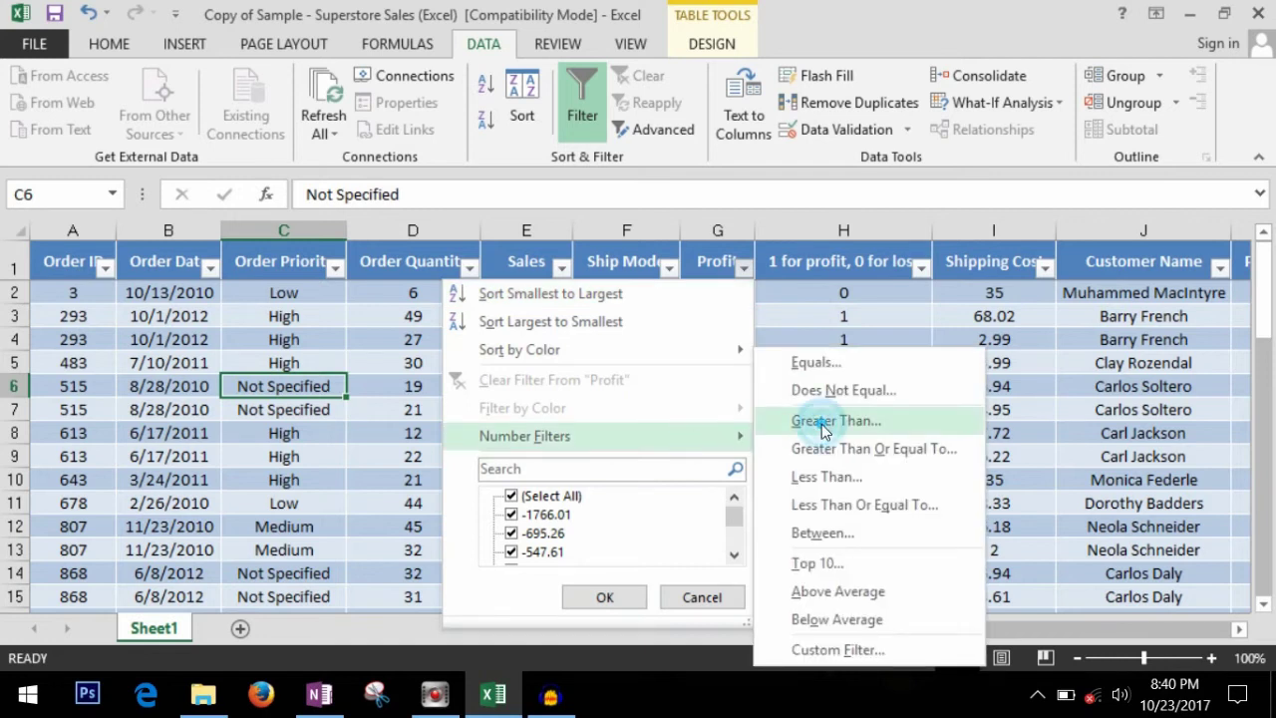
click(883, 450)
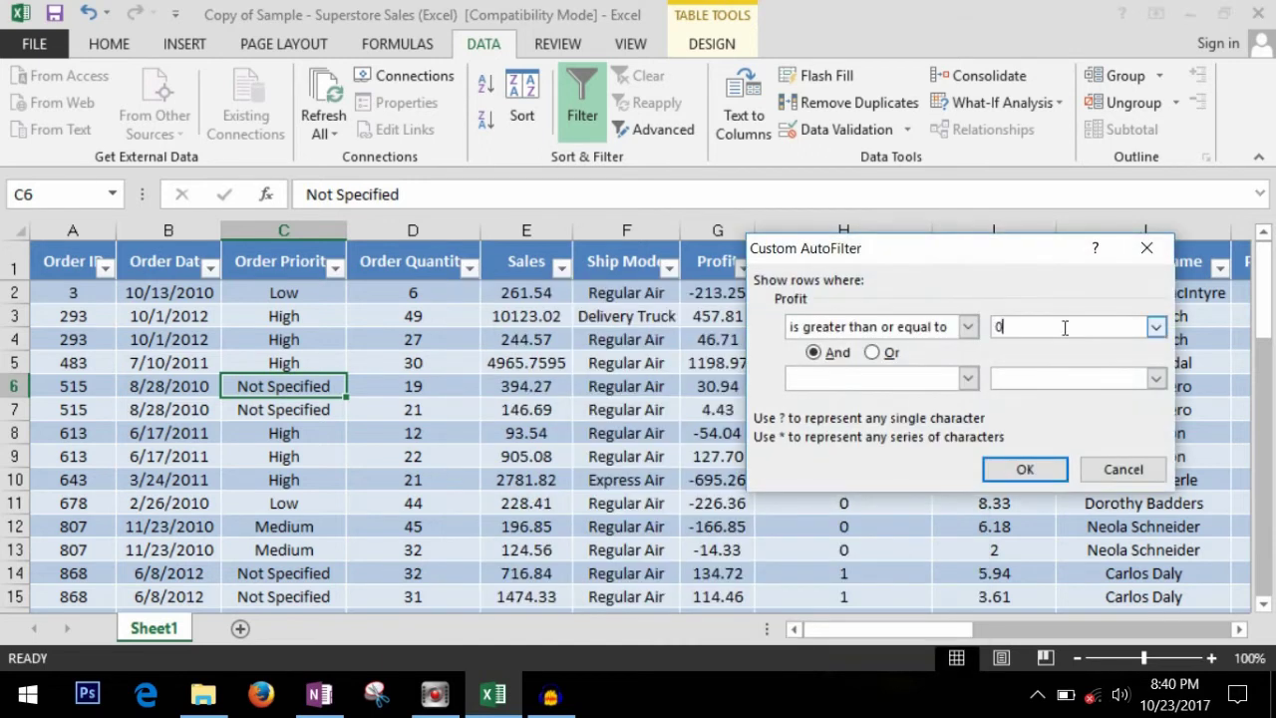
click(1039, 470)
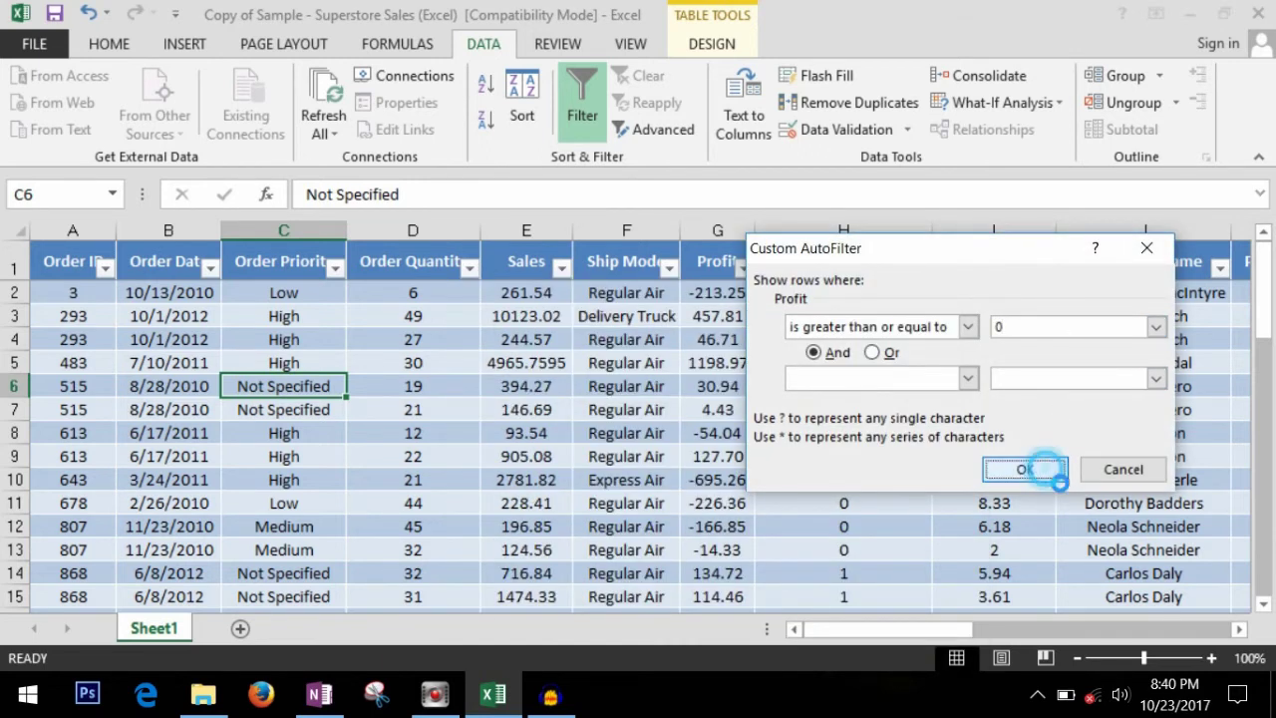
click(726, 365)
scroll(730, 367, down, 6)
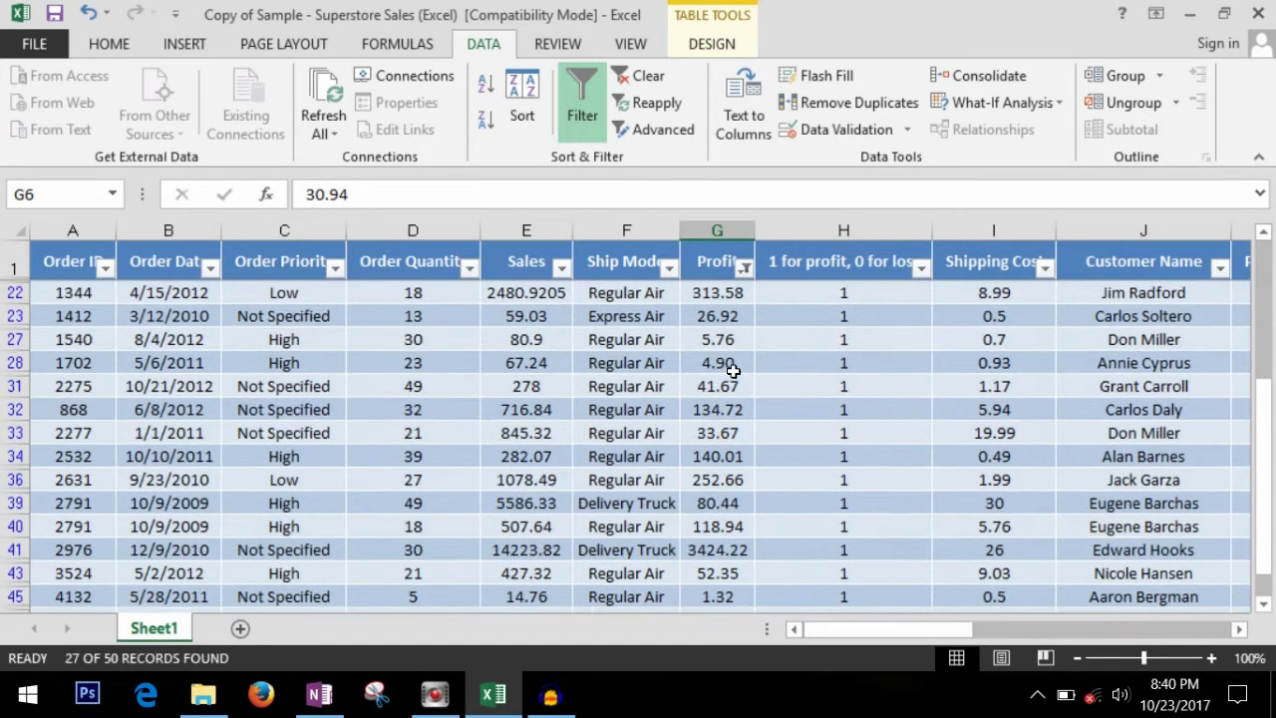
scroll(732, 370, down, 1)
scroll(733, 371, up, 6)
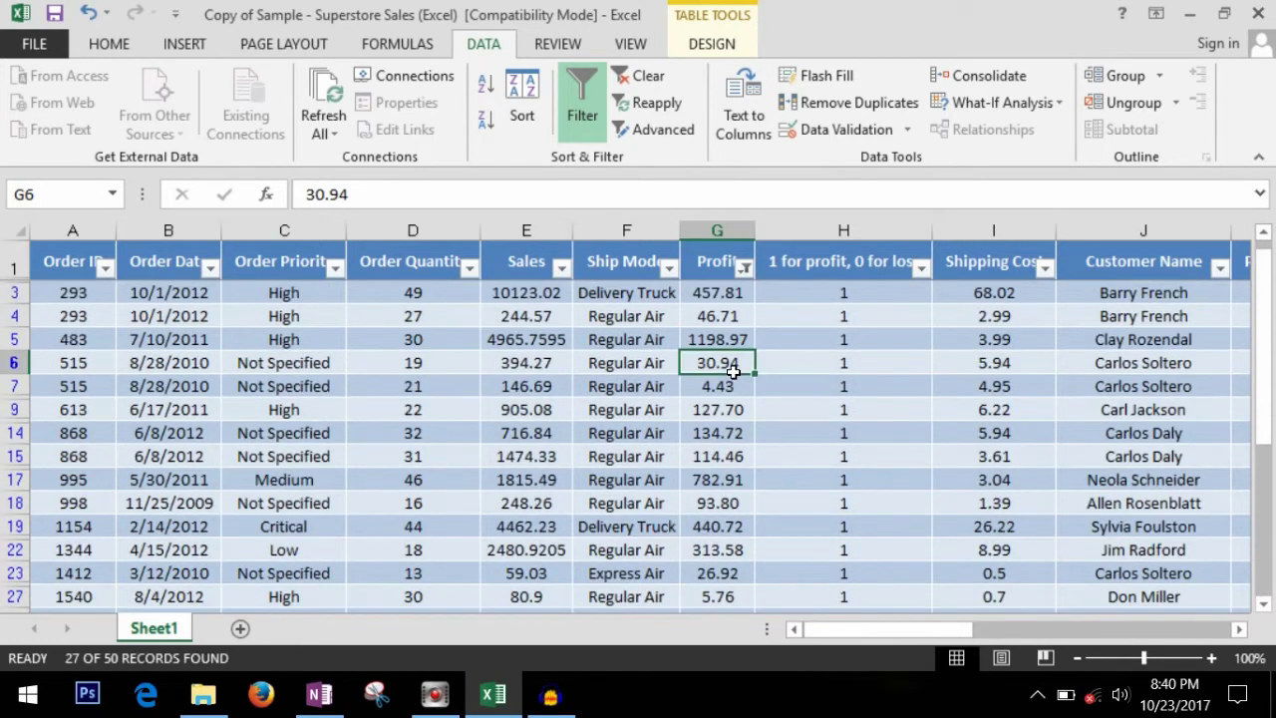
click(789, 367)
click(808, 411)
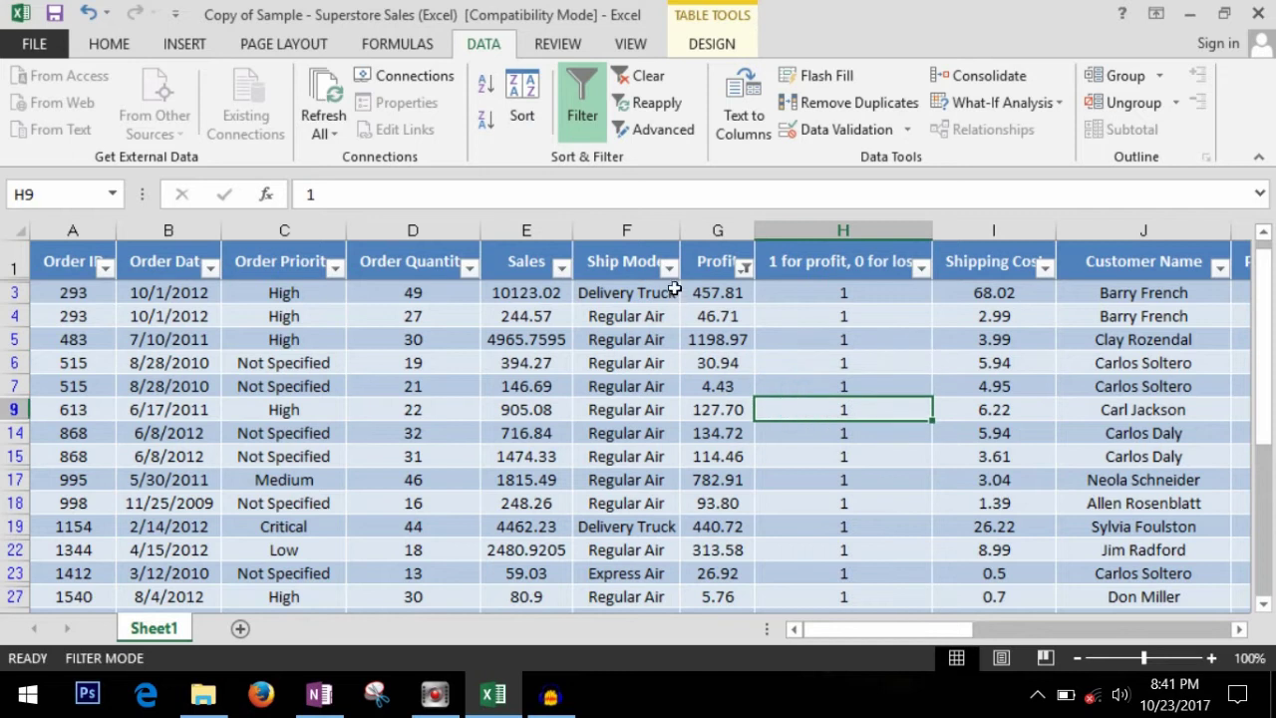
- Turn off filtering on the table and compare the Profit values with the 1 for profit, 0 for loss column
click(588, 100)
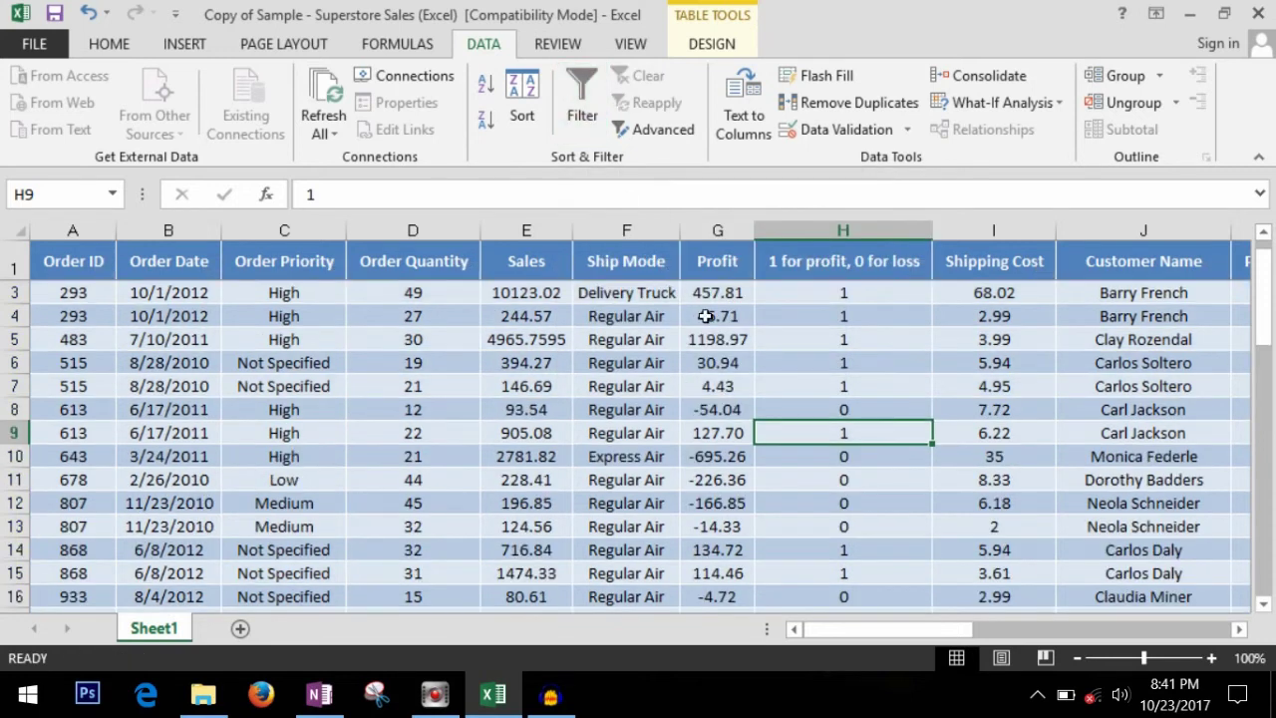
click(541, 315)
click(719, 316)
click(720, 293)
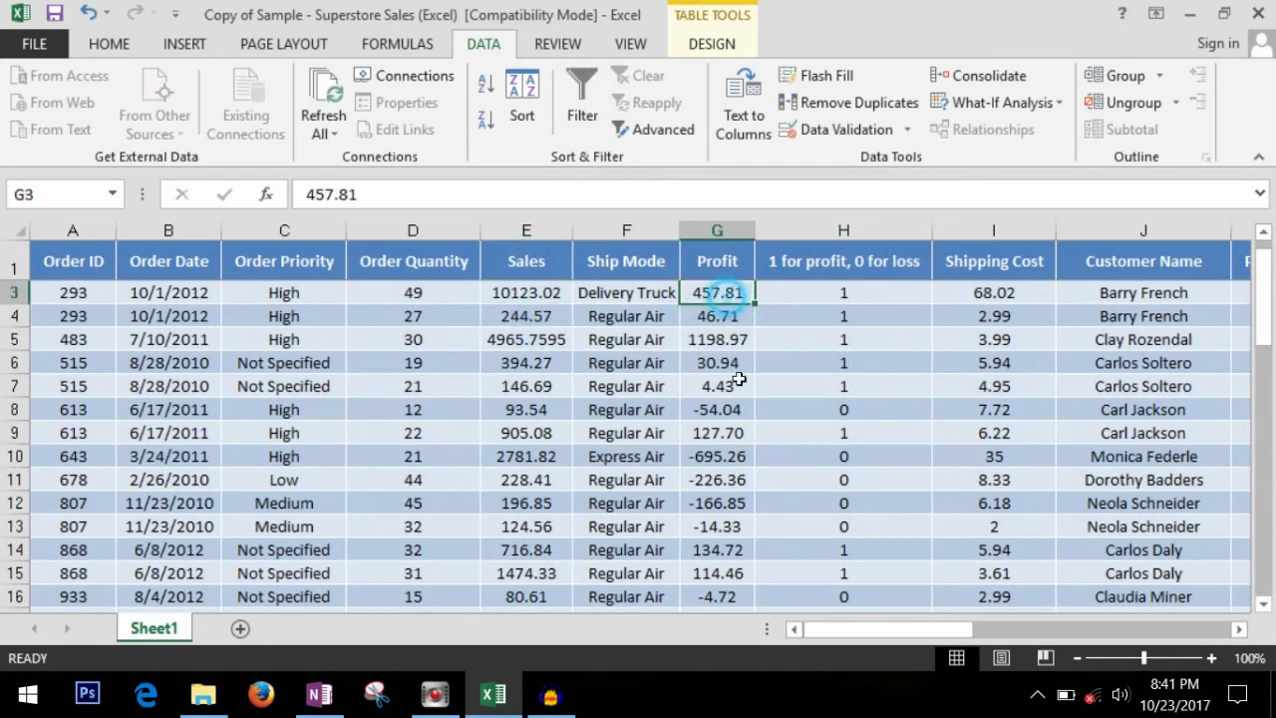
click(738, 391)
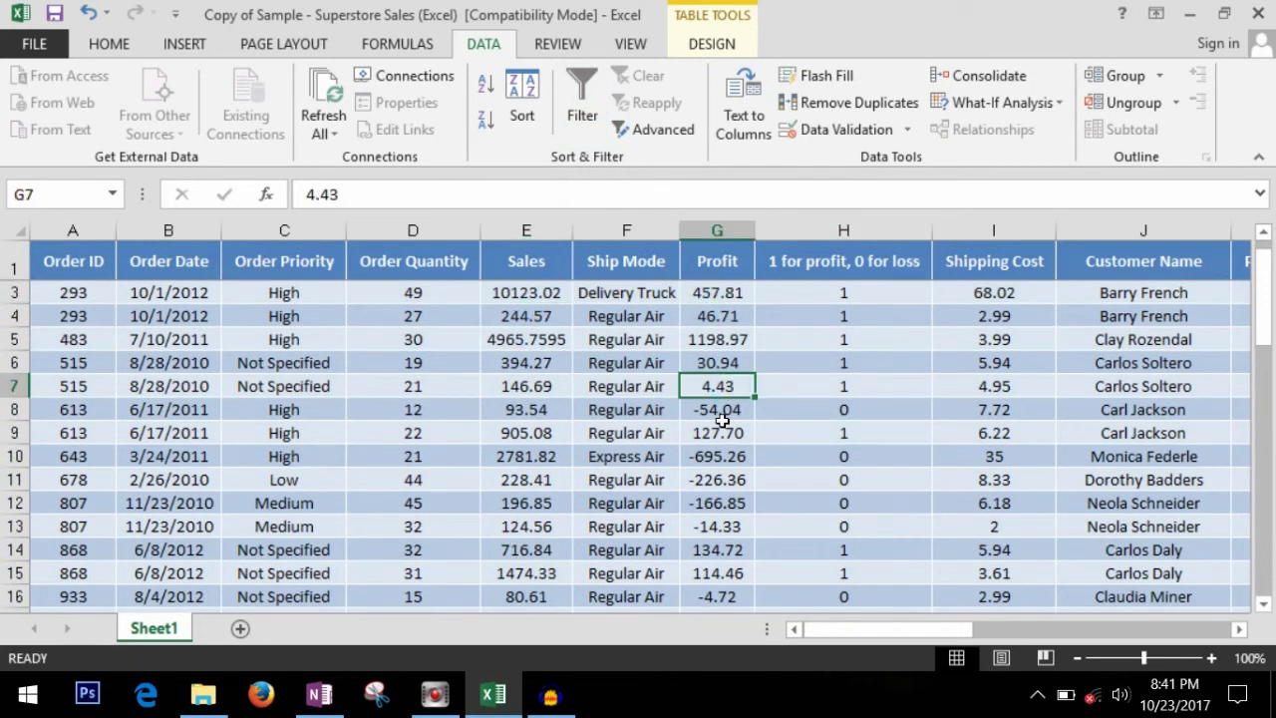
click(722, 415)
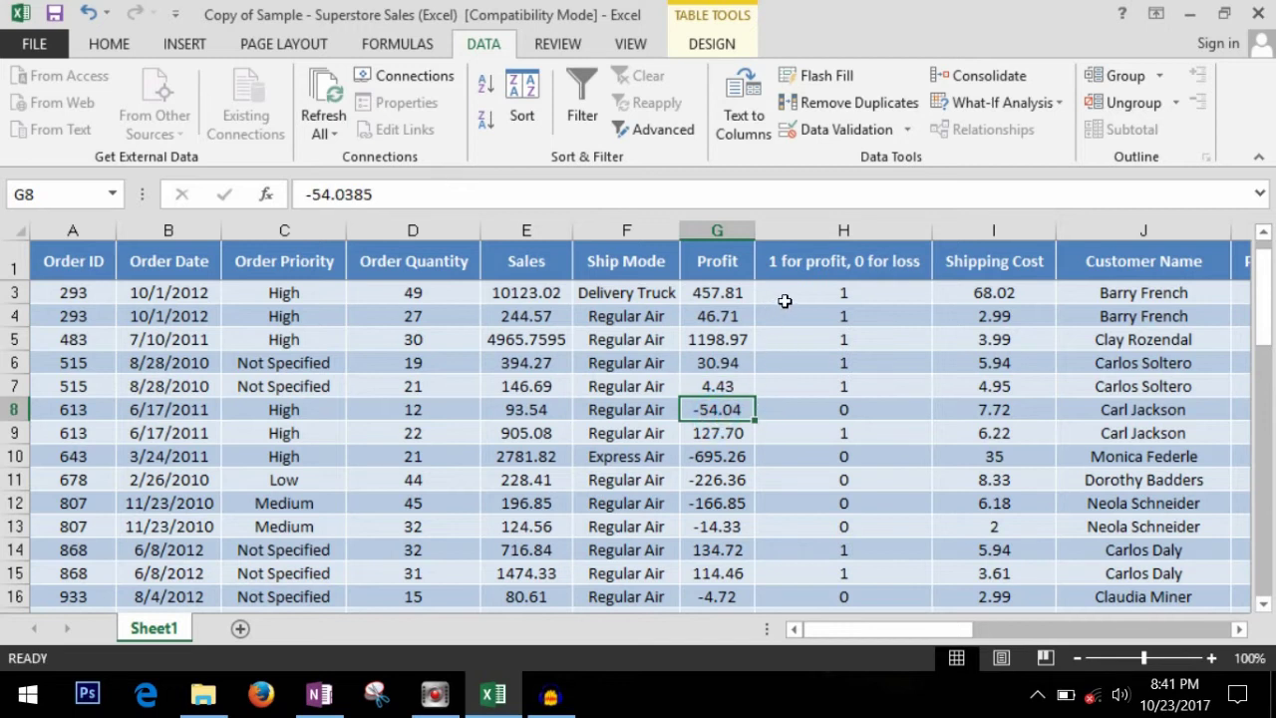
click(821, 357)
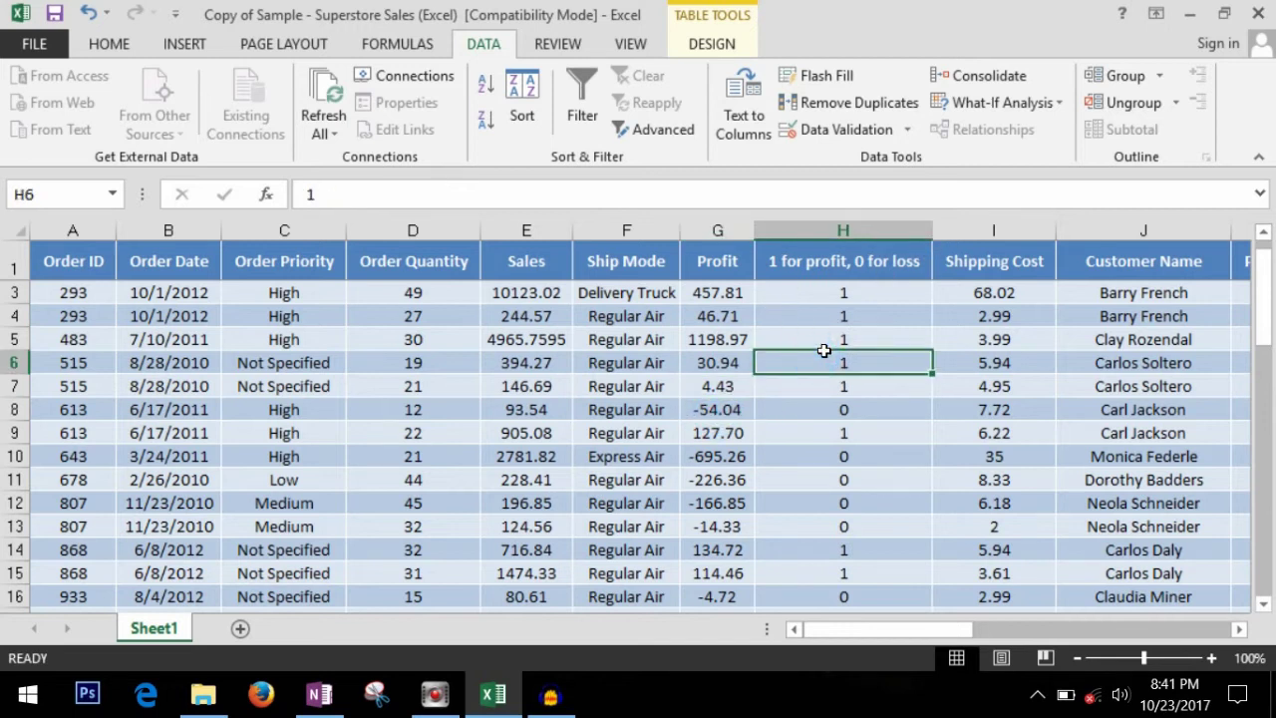
- Turn the header filter buttons back on and filter the Order Priority column to High only
click(284, 296)
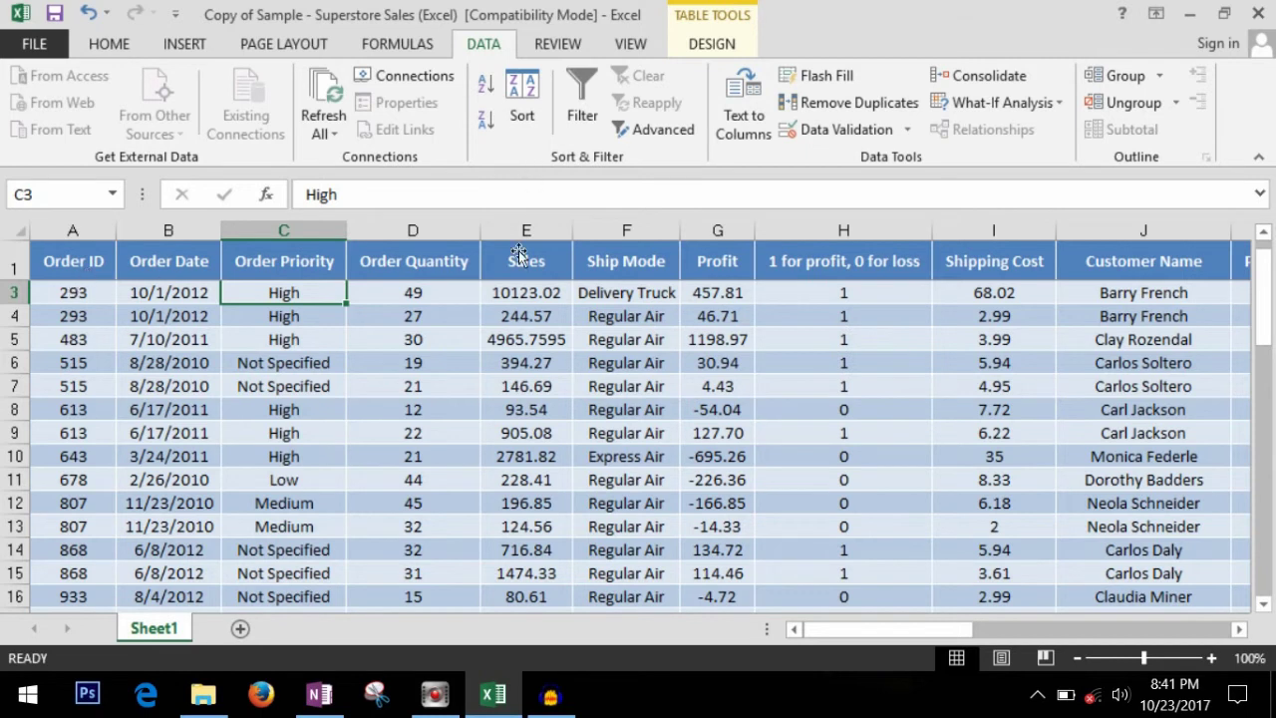
click(299, 269)
click(582, 99)
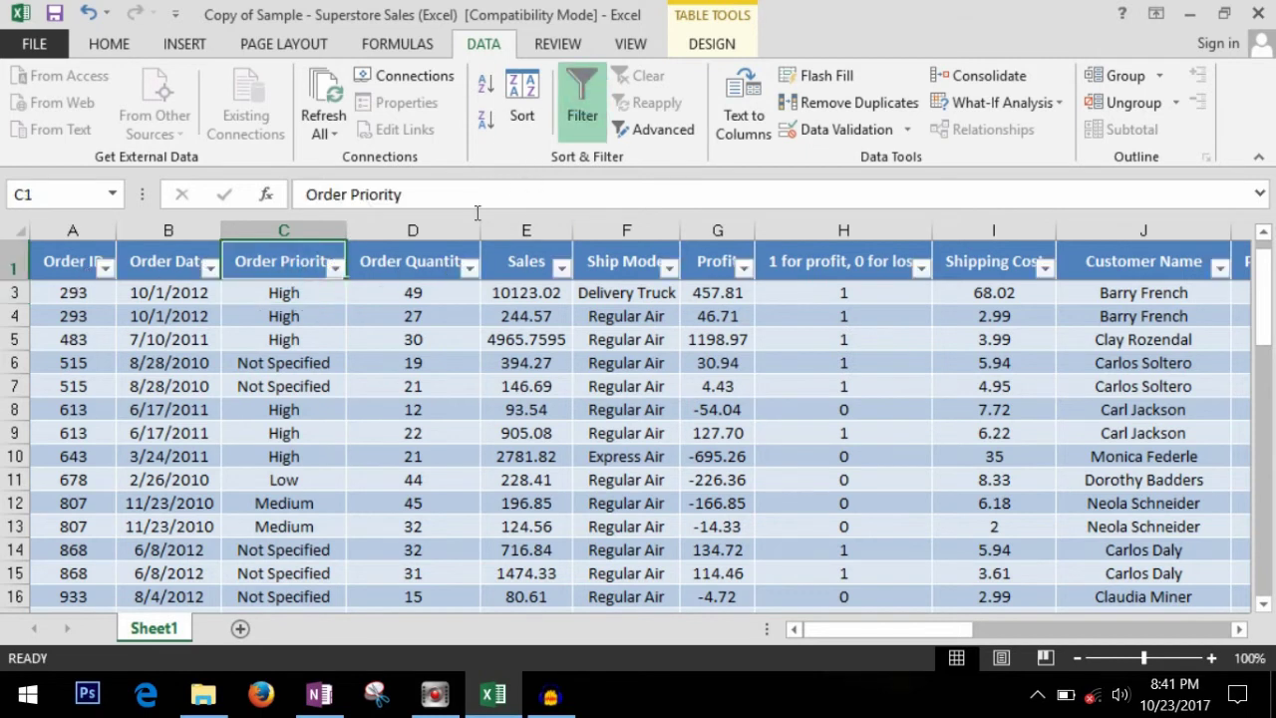
click(335, 268)
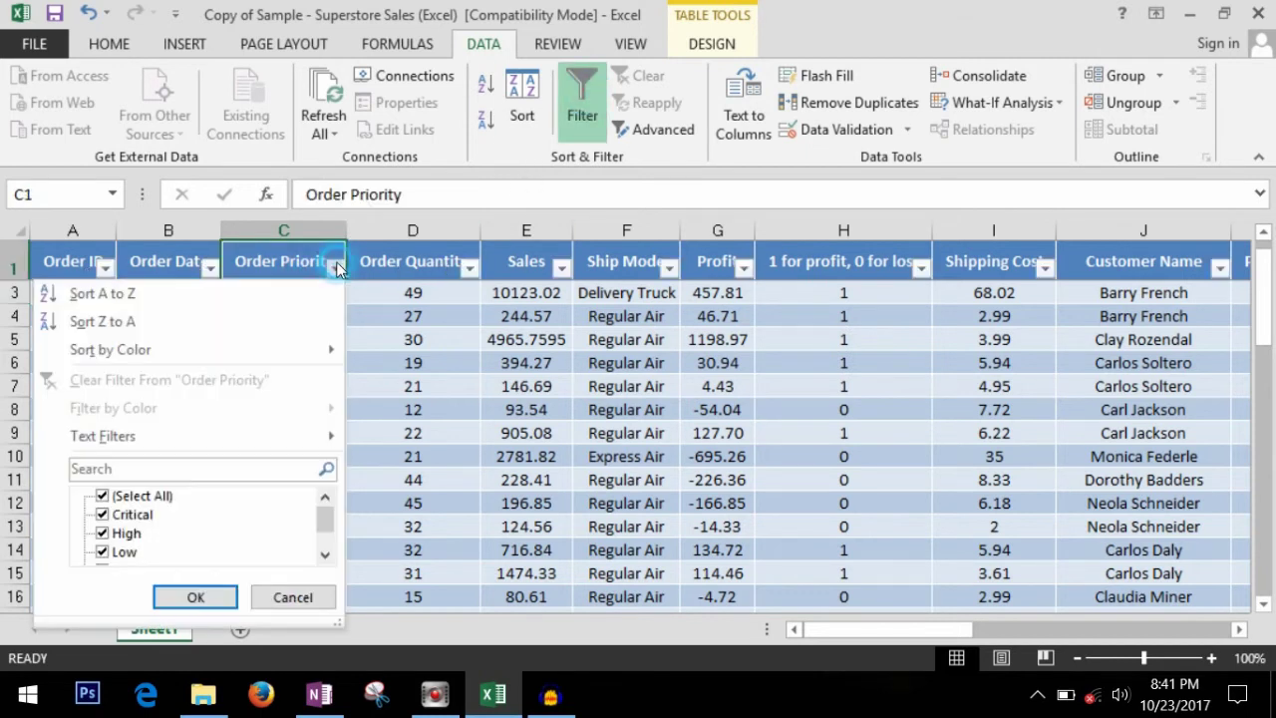
click(102, 496)
click(102, 496)
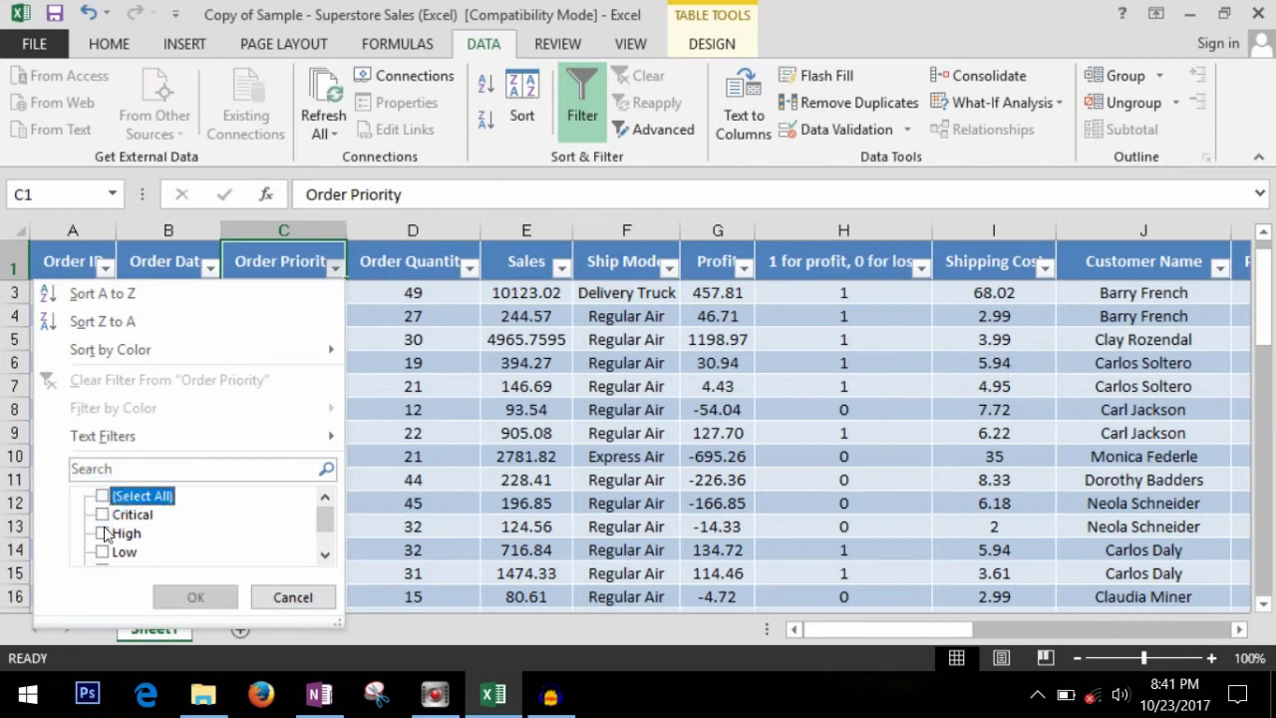
click(102, 533)
click(196, 597)
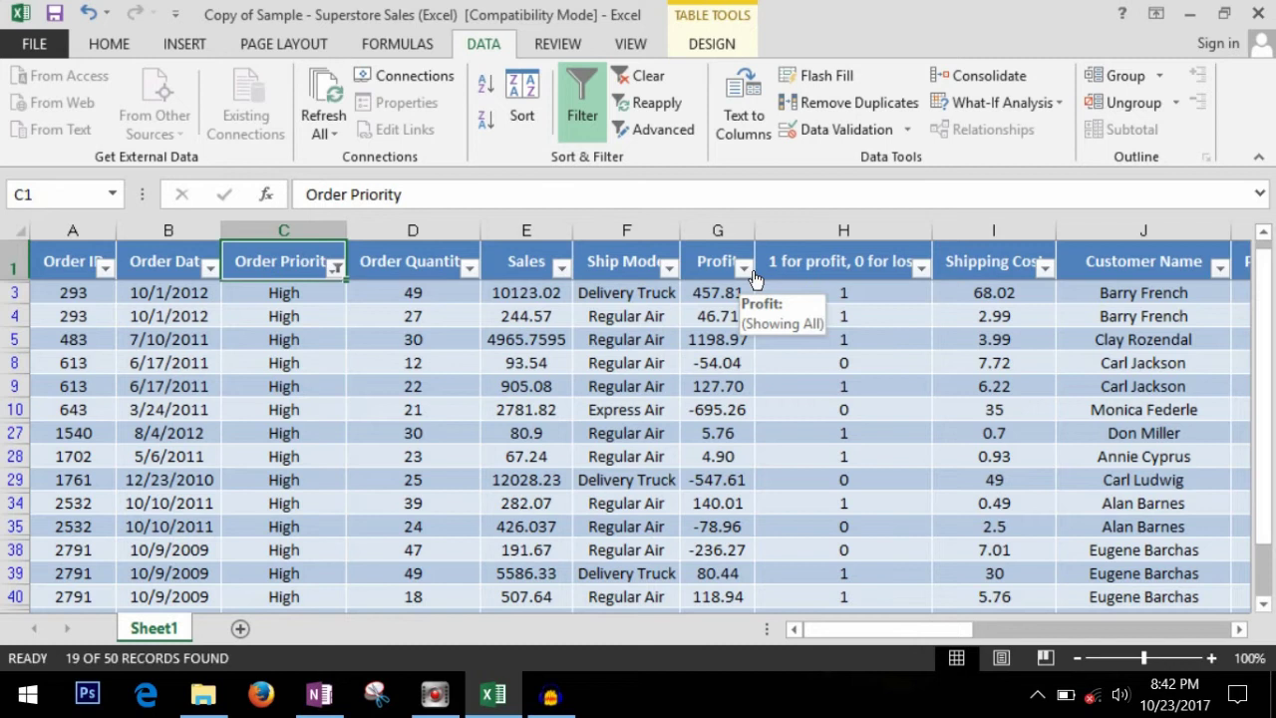
- Filter the "1 for profit, 0 for loss" column to show only rows with the value 1
click(921, 266)
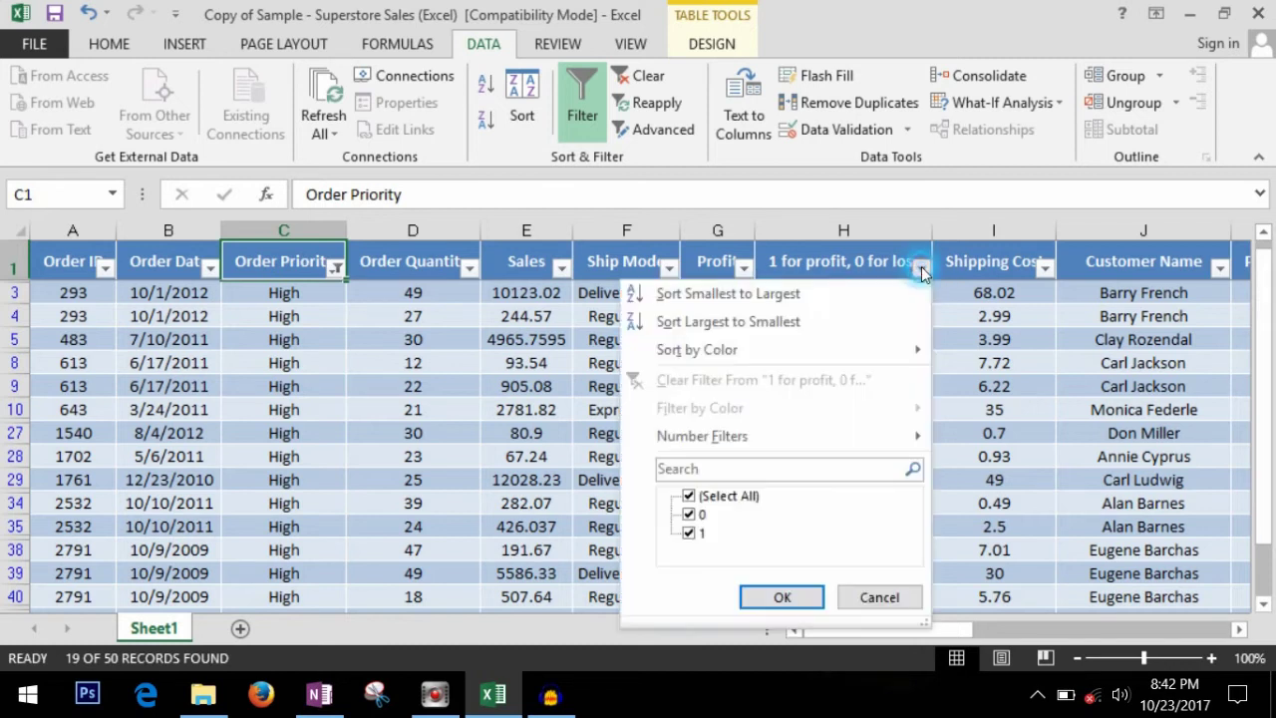
click(690, 497)
click(688, 532)
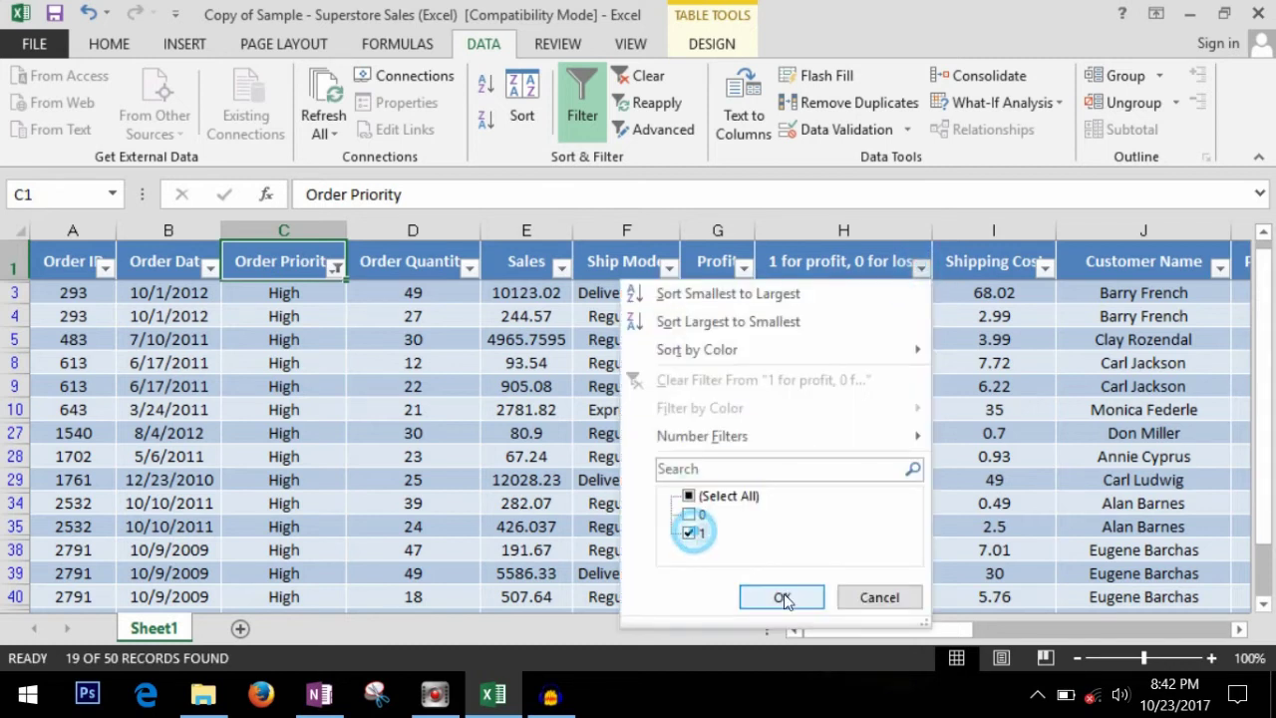
click(803, 598)
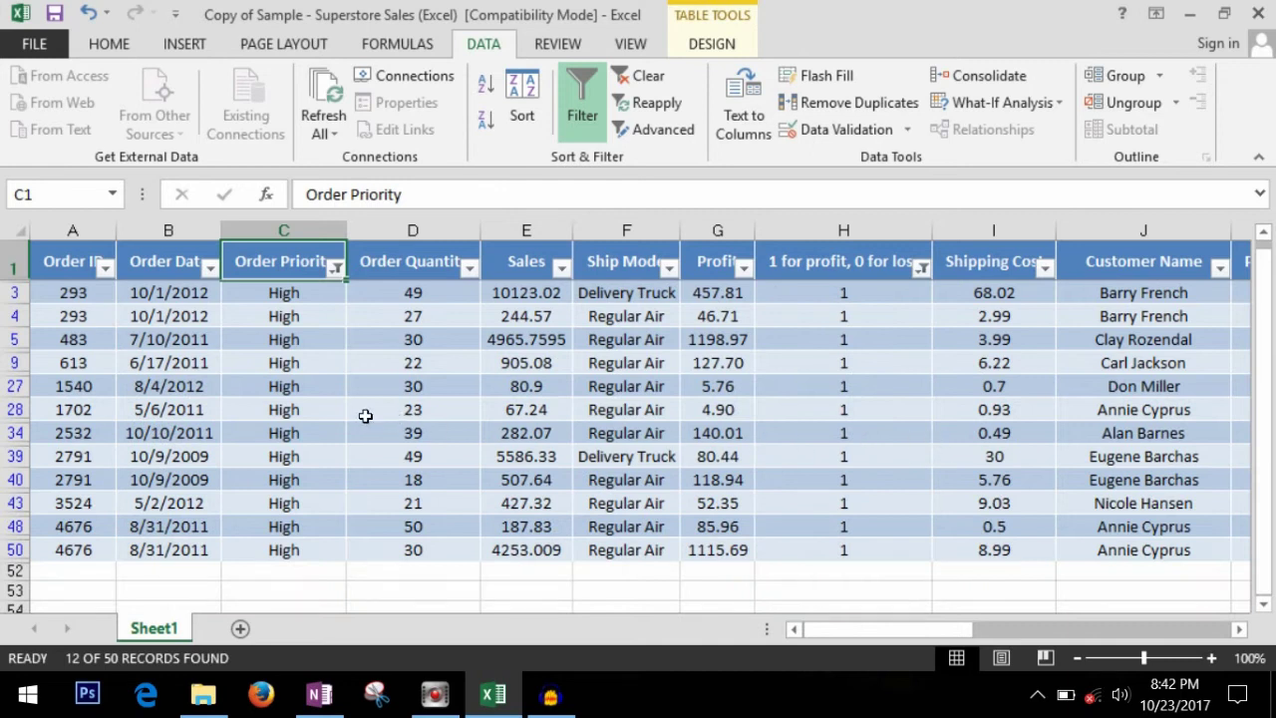
click(365, 416)
- Apply a greater than or equal to number filter to the Profit column and review the filtered High priority rows
click(743, 268)
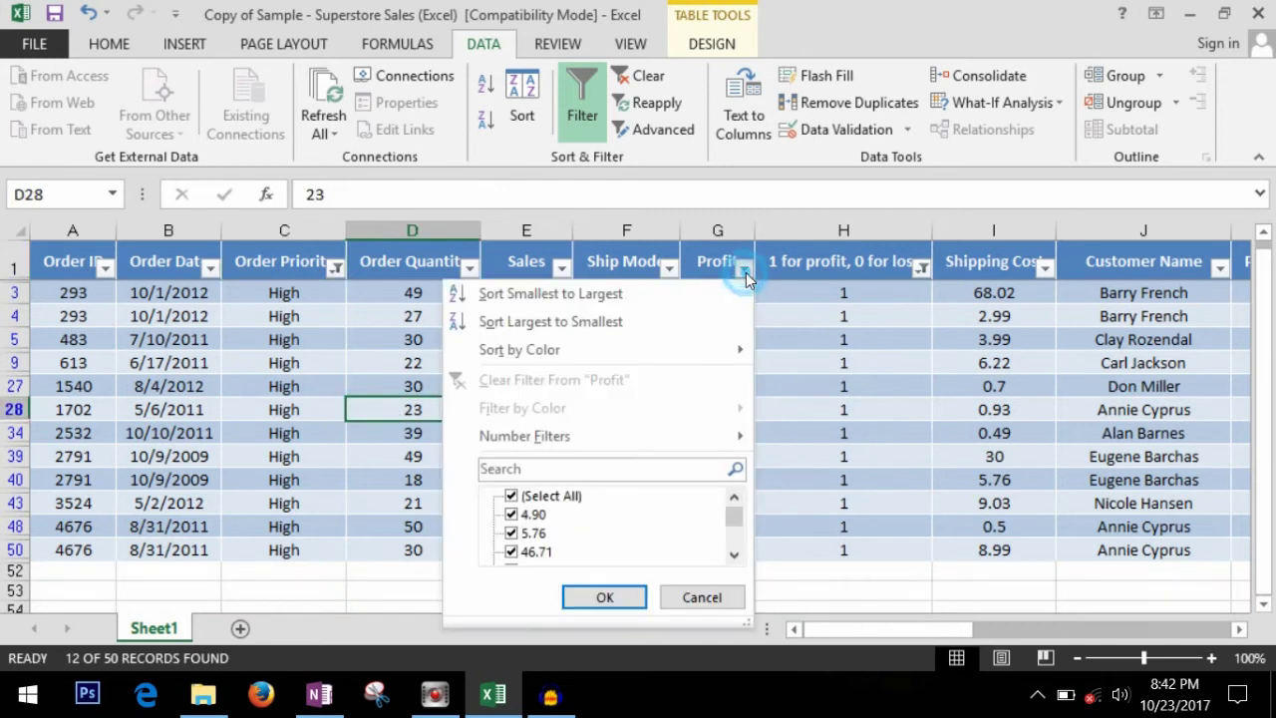
mouse_move(638, 435)
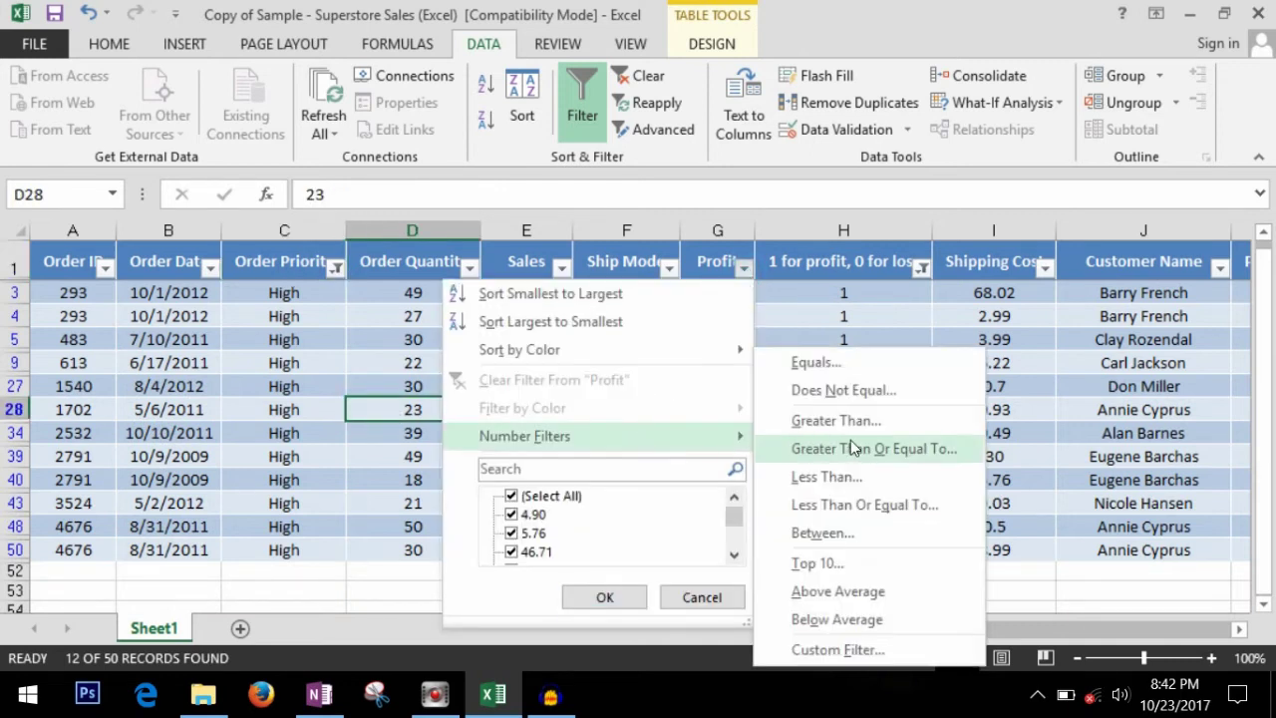
click(852, 447)
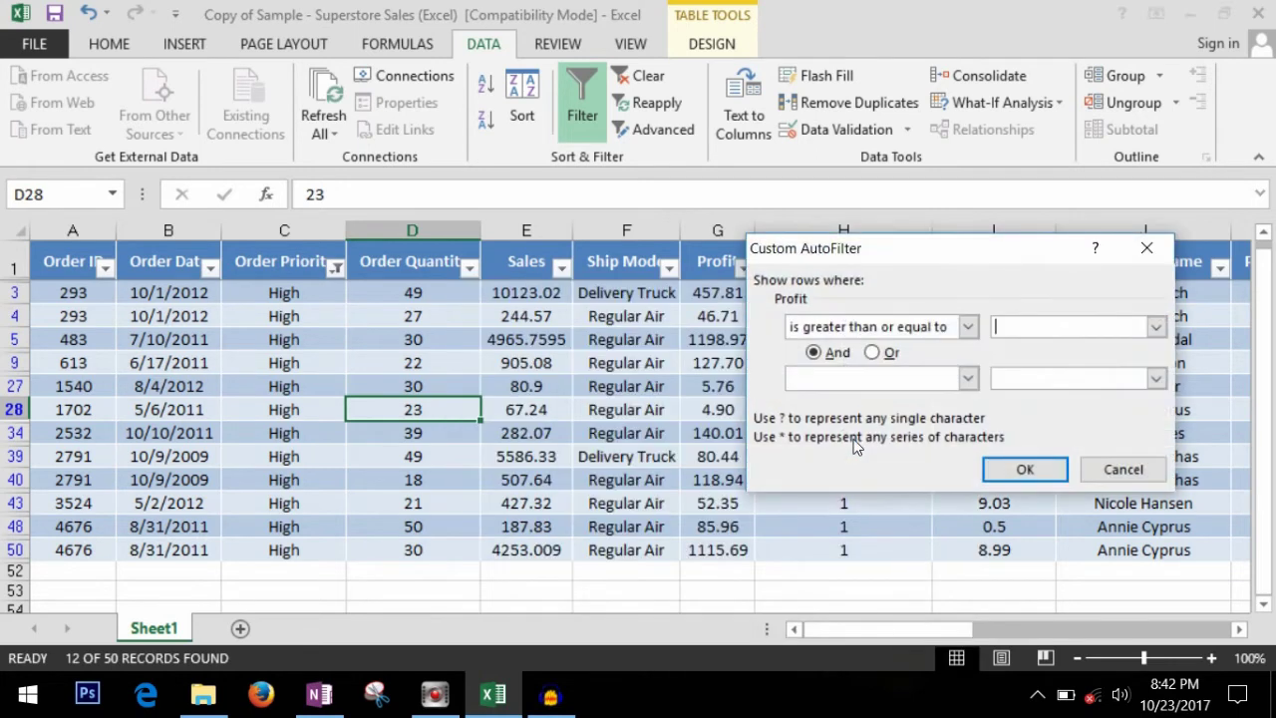
click(1042, 472)
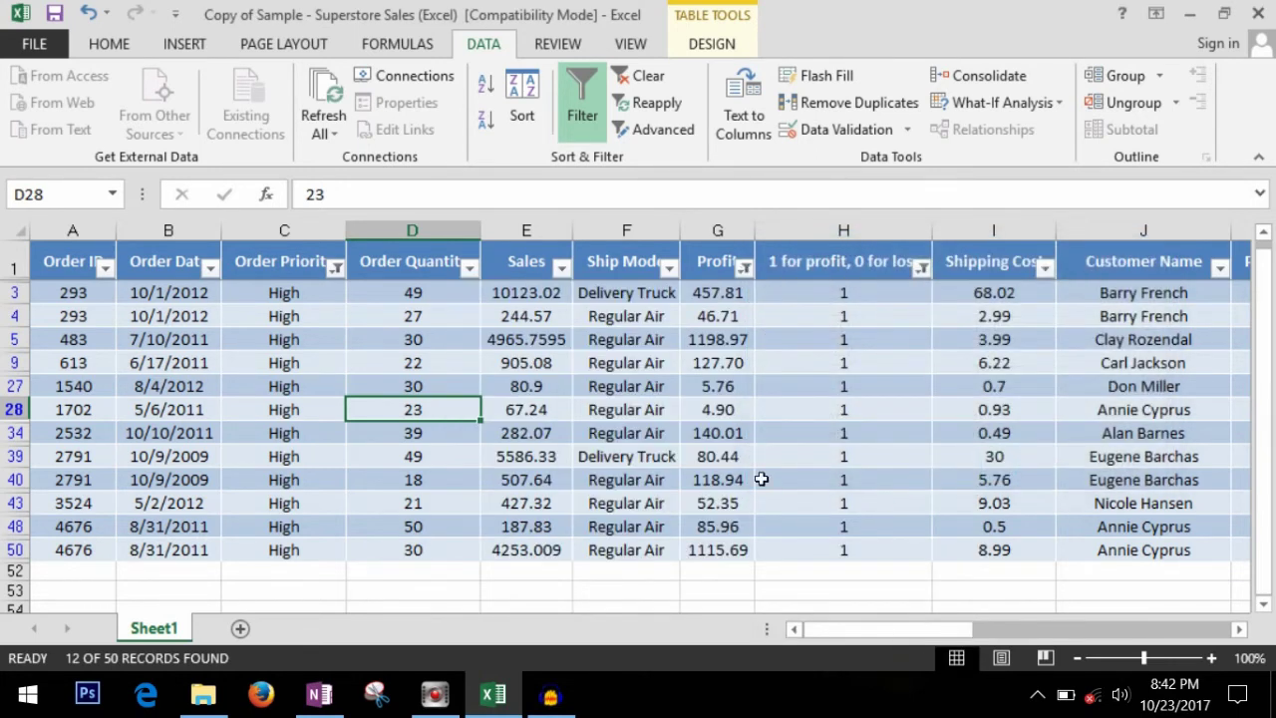
click(733, 462)
click(304, 317)
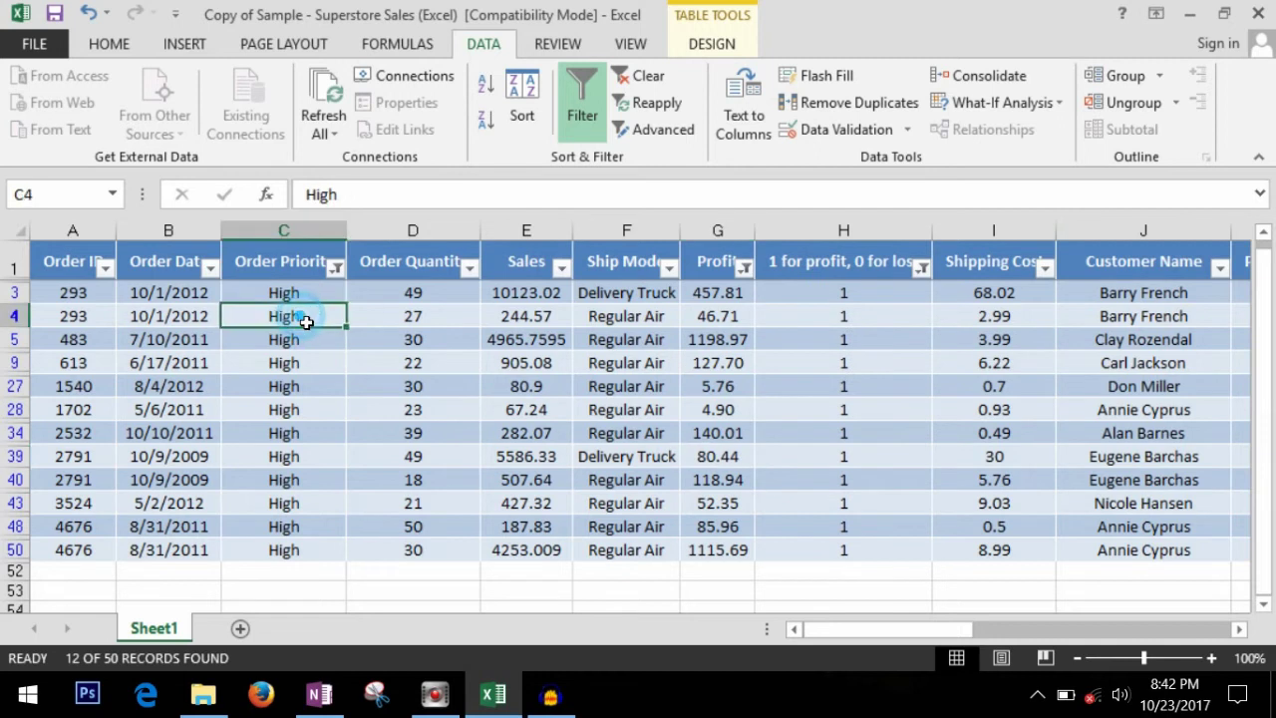
click(715, 317)
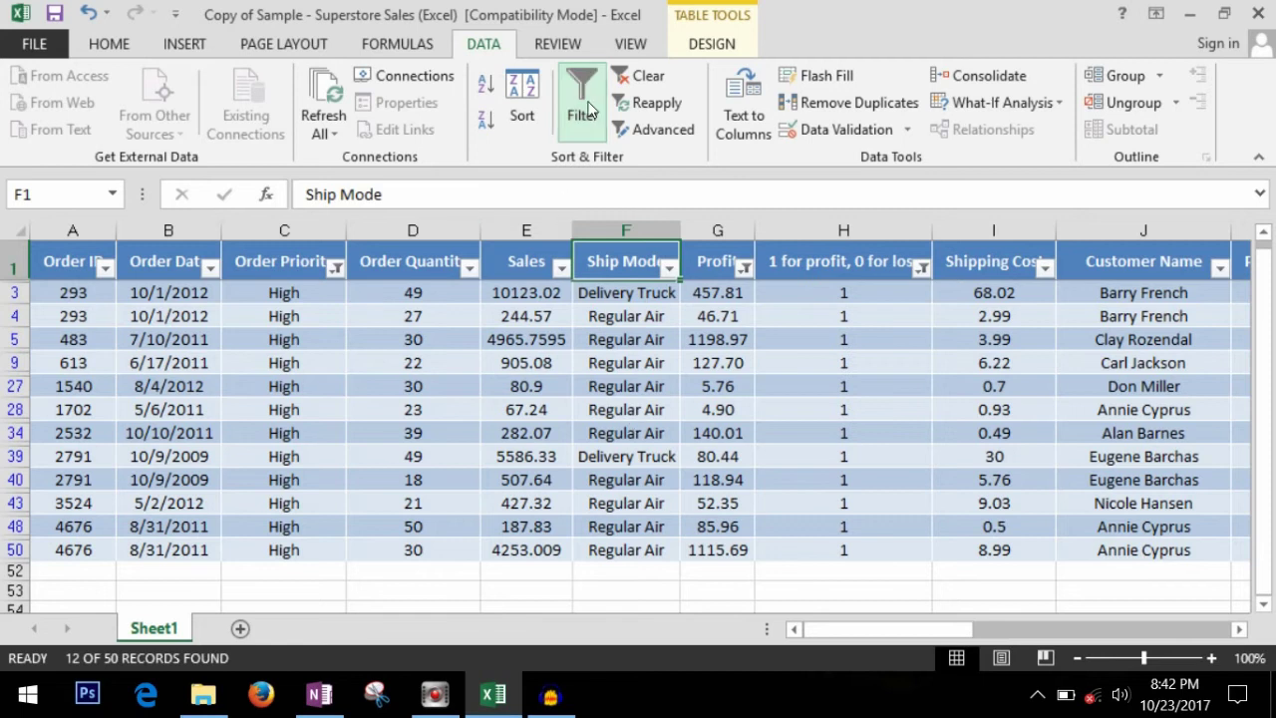
- Turn off filtering on the table to bring back all the order rows
click(583, 105)
click(524, 338)
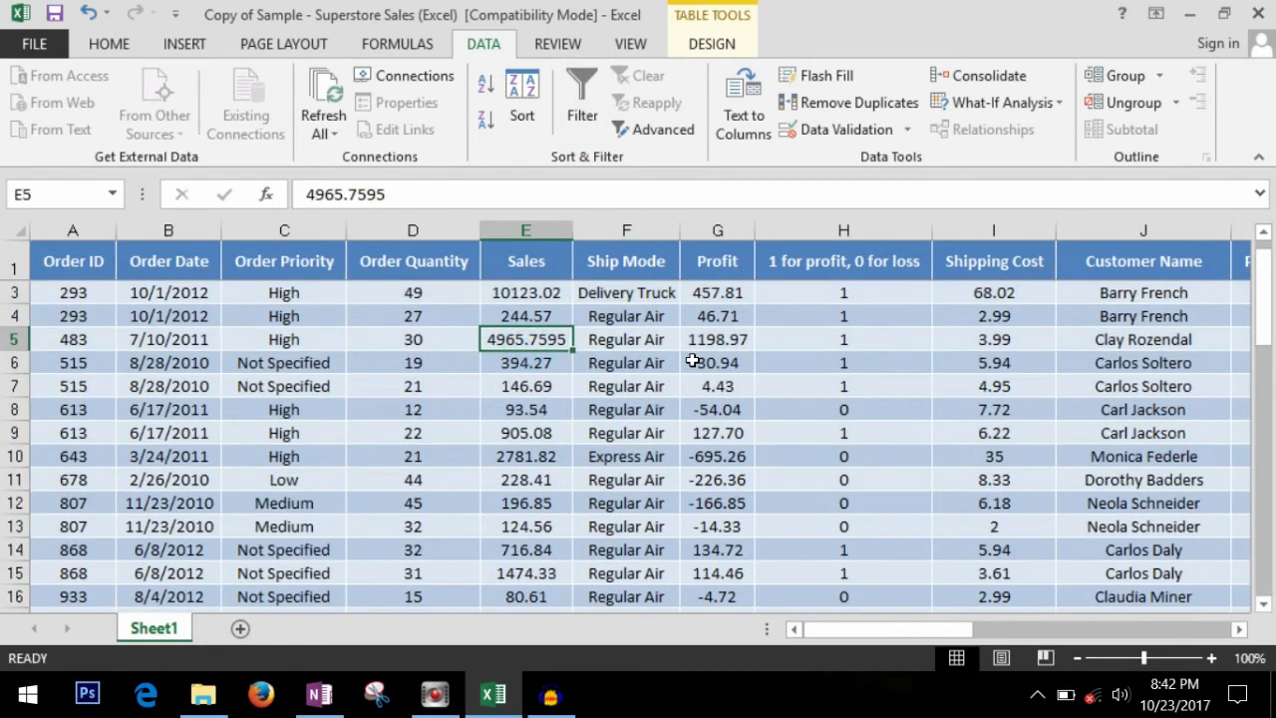
click(698, 362)
click(847, 362)
- Examine the Ship Date formula in N3, the Order Date column and the empty Shipping days column
scroll(846, 364, right, 3)
click(867, 261)
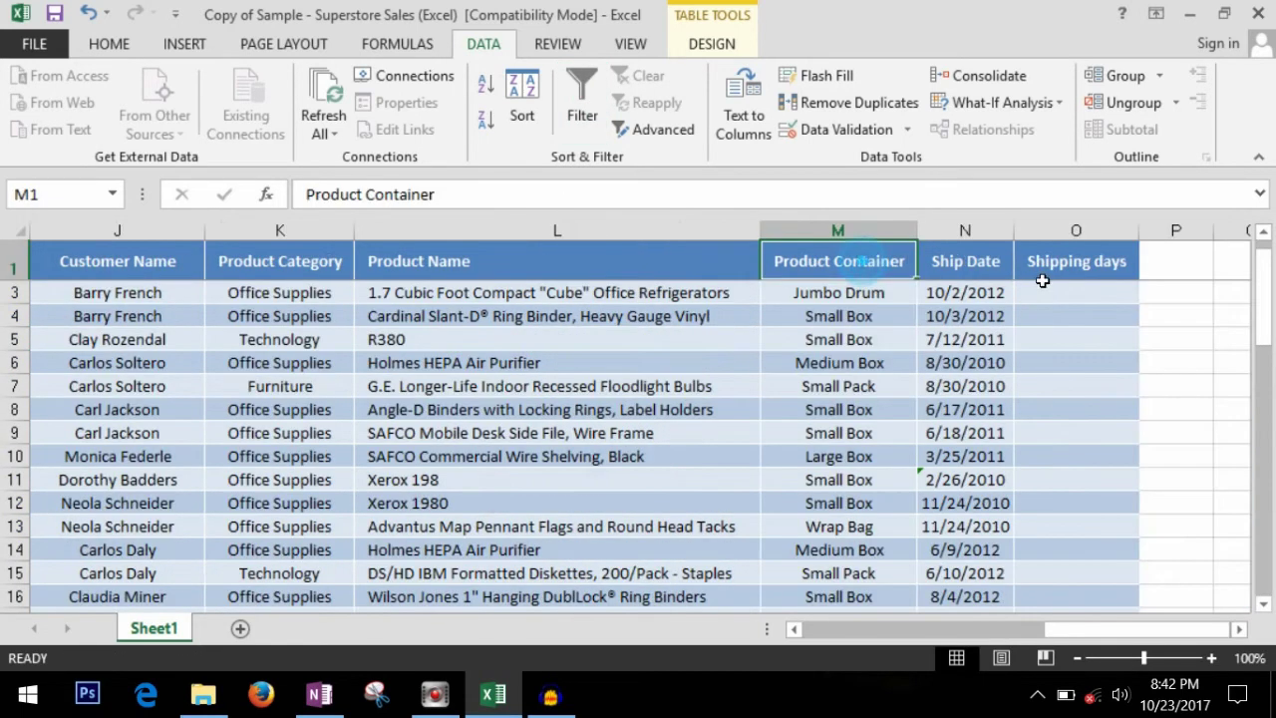
click(1063, 296)
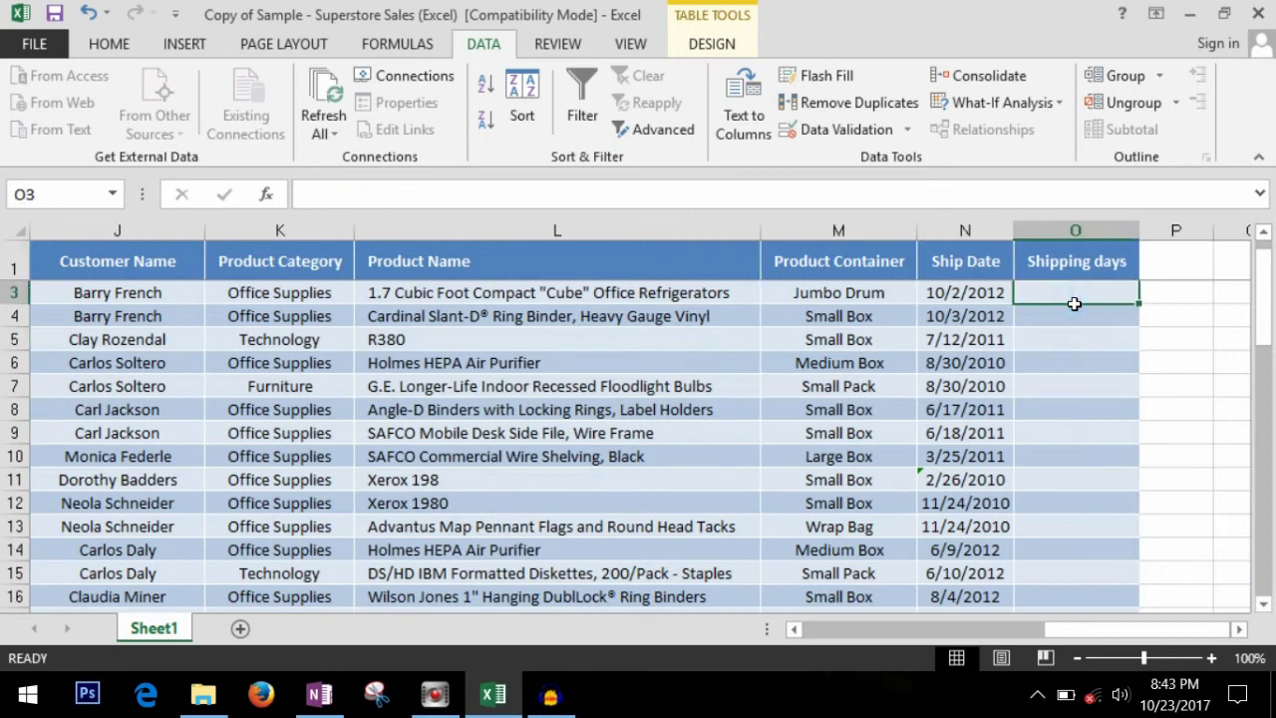
click(1003, 299)
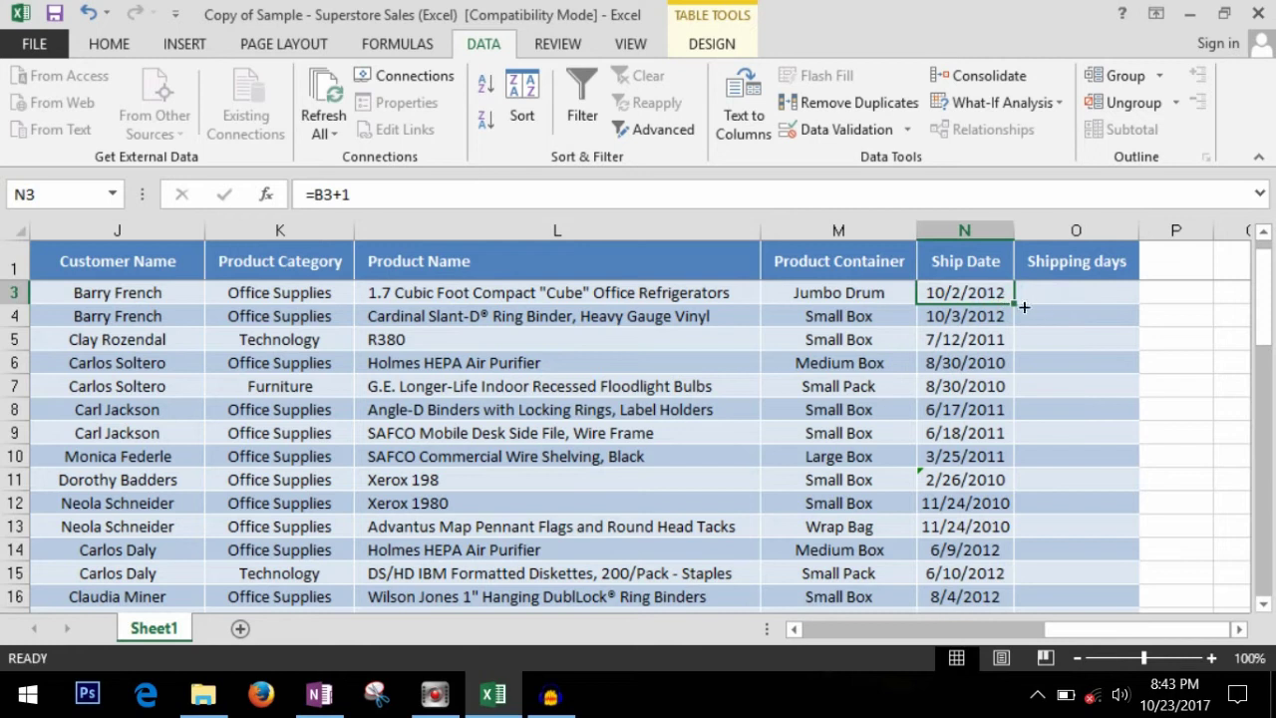
drag(1071, 629, 834, 646)
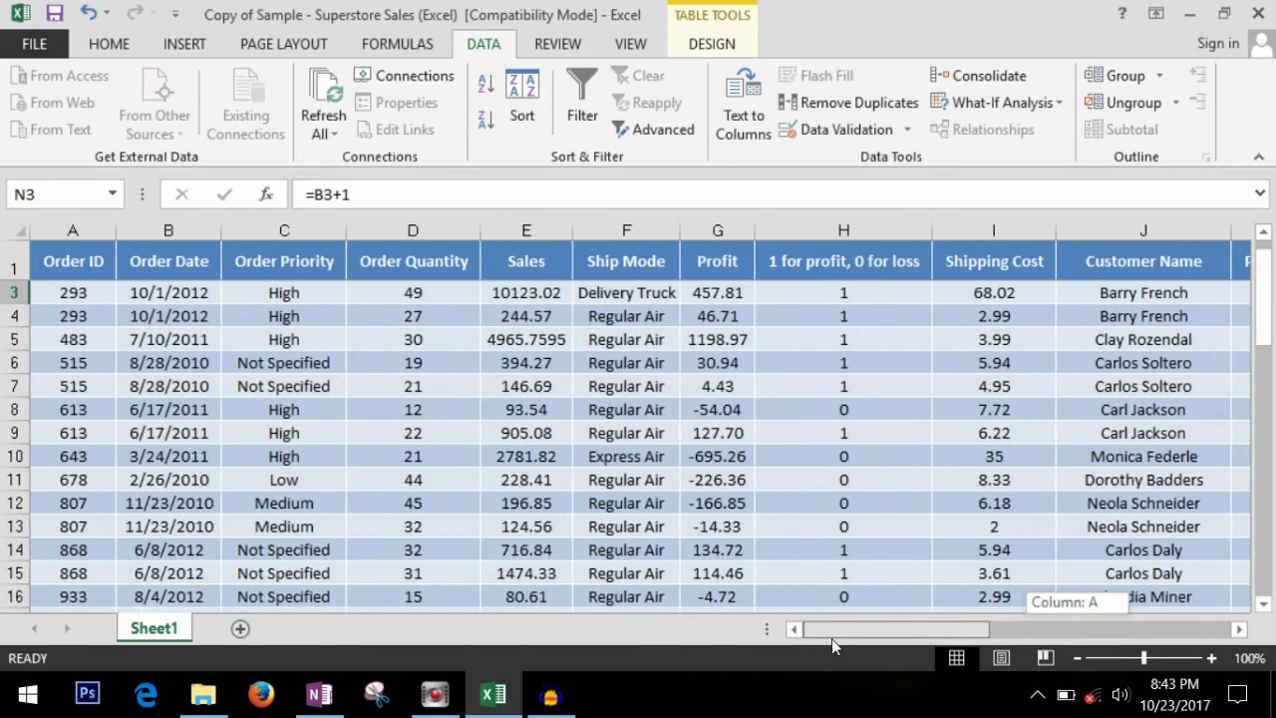
click(184, 276)
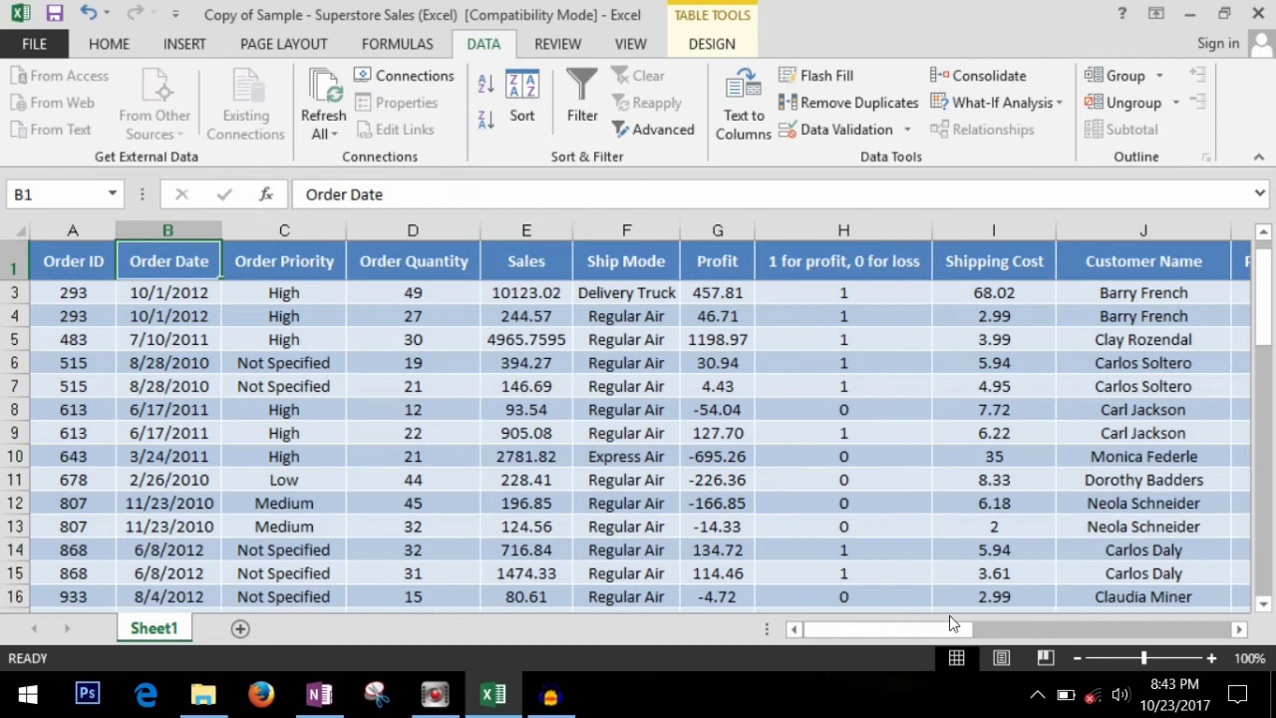
drag(950, 622, 1101, 638)
click(965, 293)
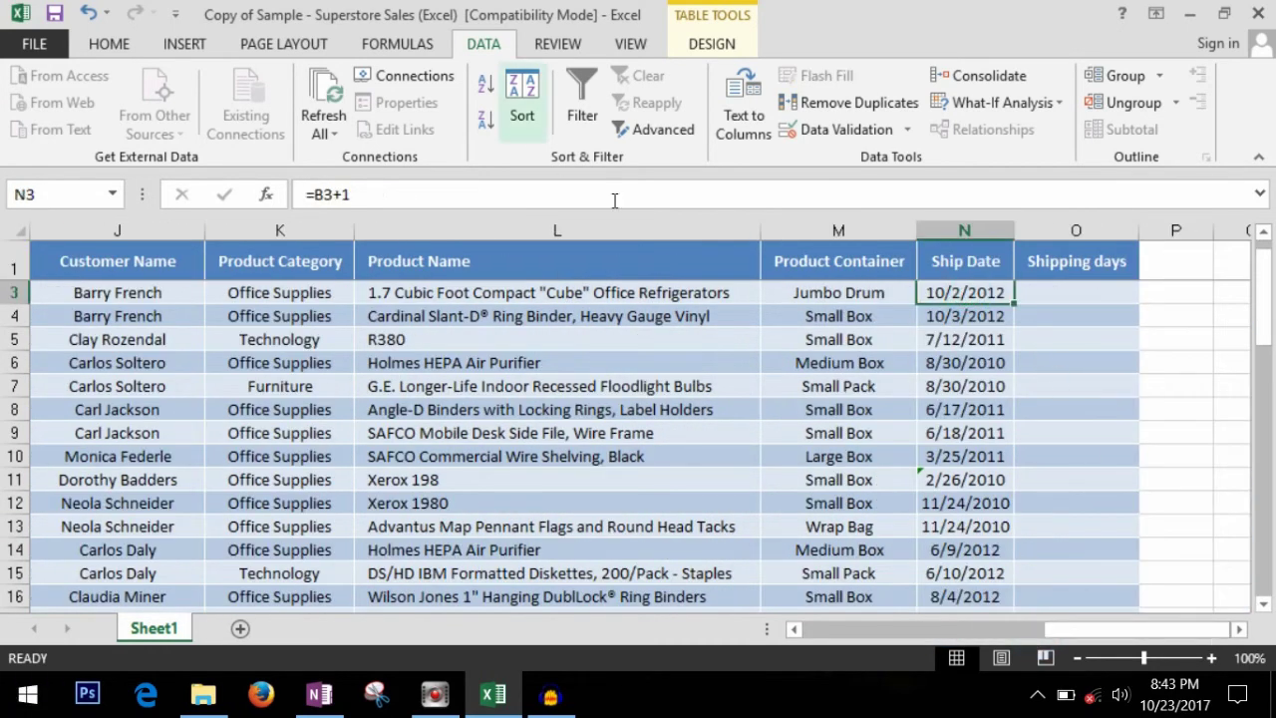
- Calculate the Shipping days column by entering the formula =N3-B3 in O3, subtracting Order Date from Ship Date
click(1103, 301)
text(=)
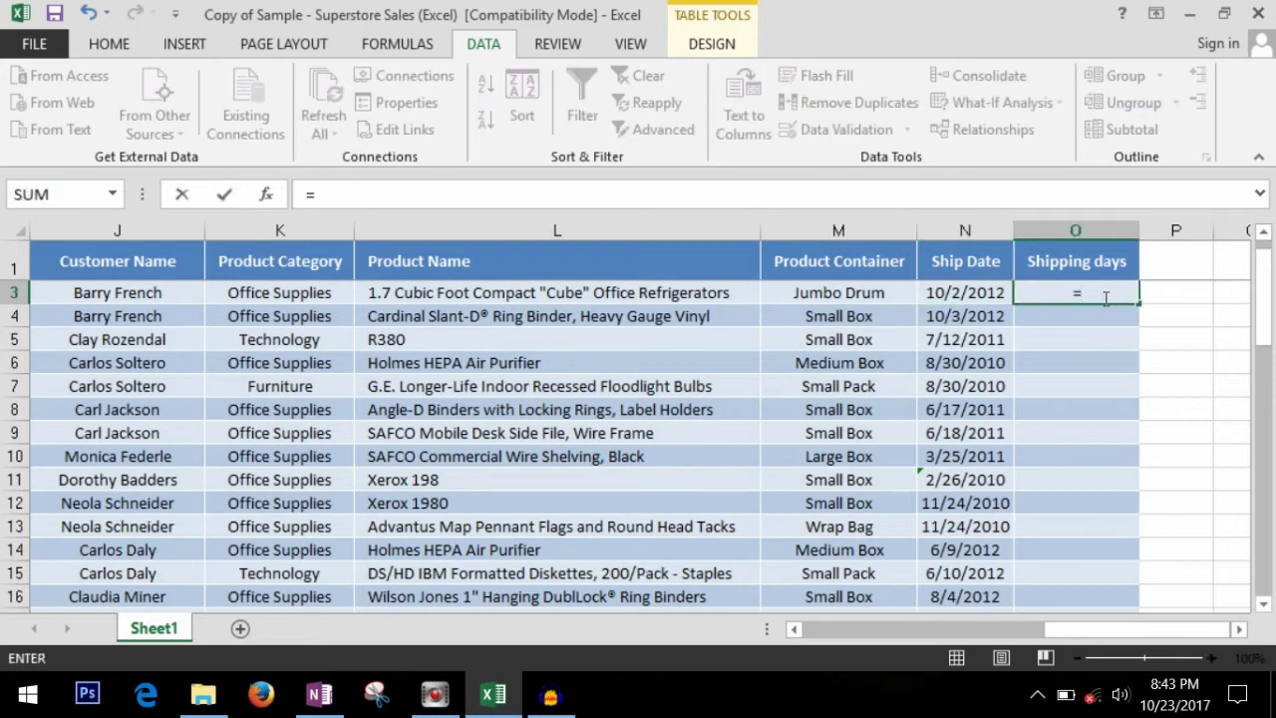
click(975, 296)
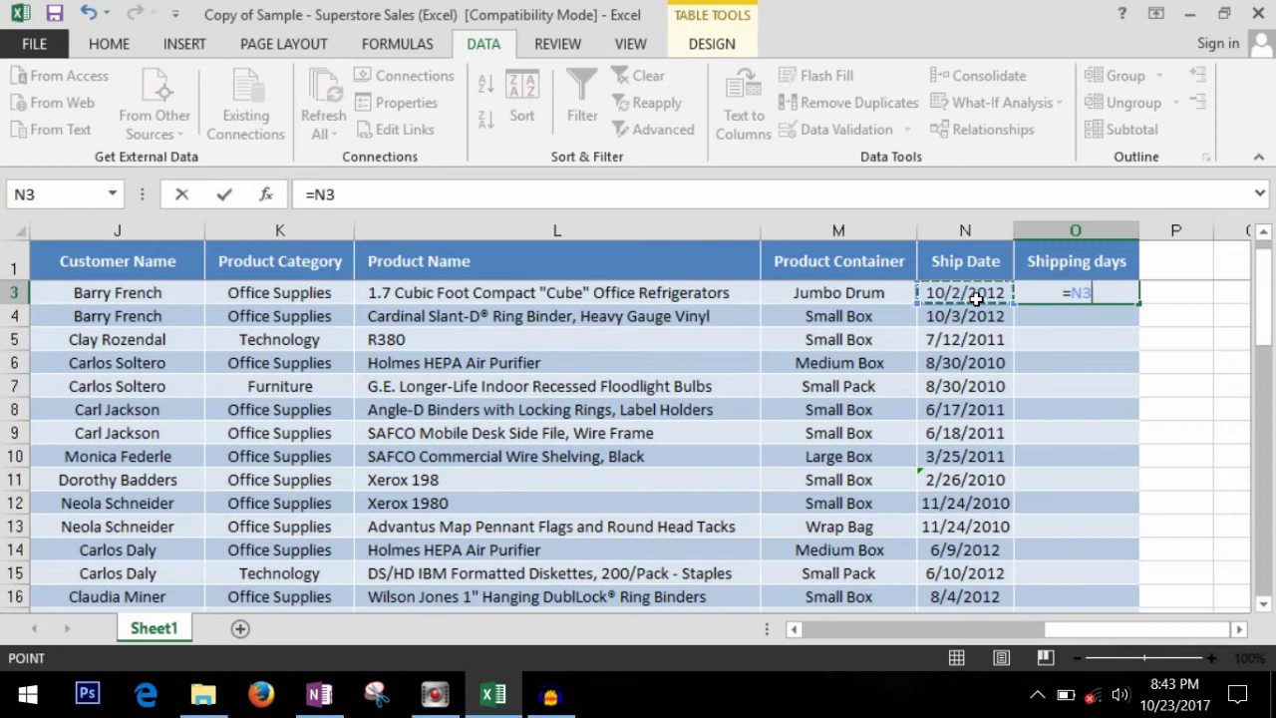
text(-)
drag(1098, 629, 838, 633)
click(168, 296)
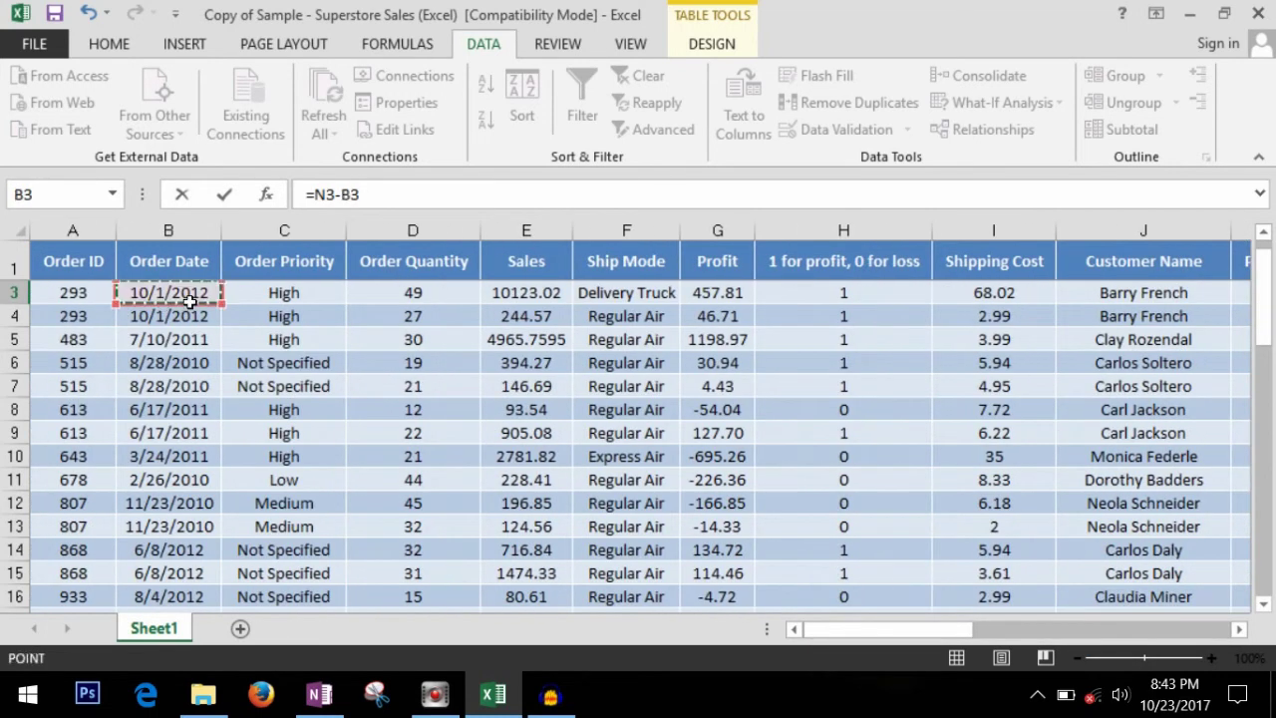
drag(845, 632, 1106, 639)
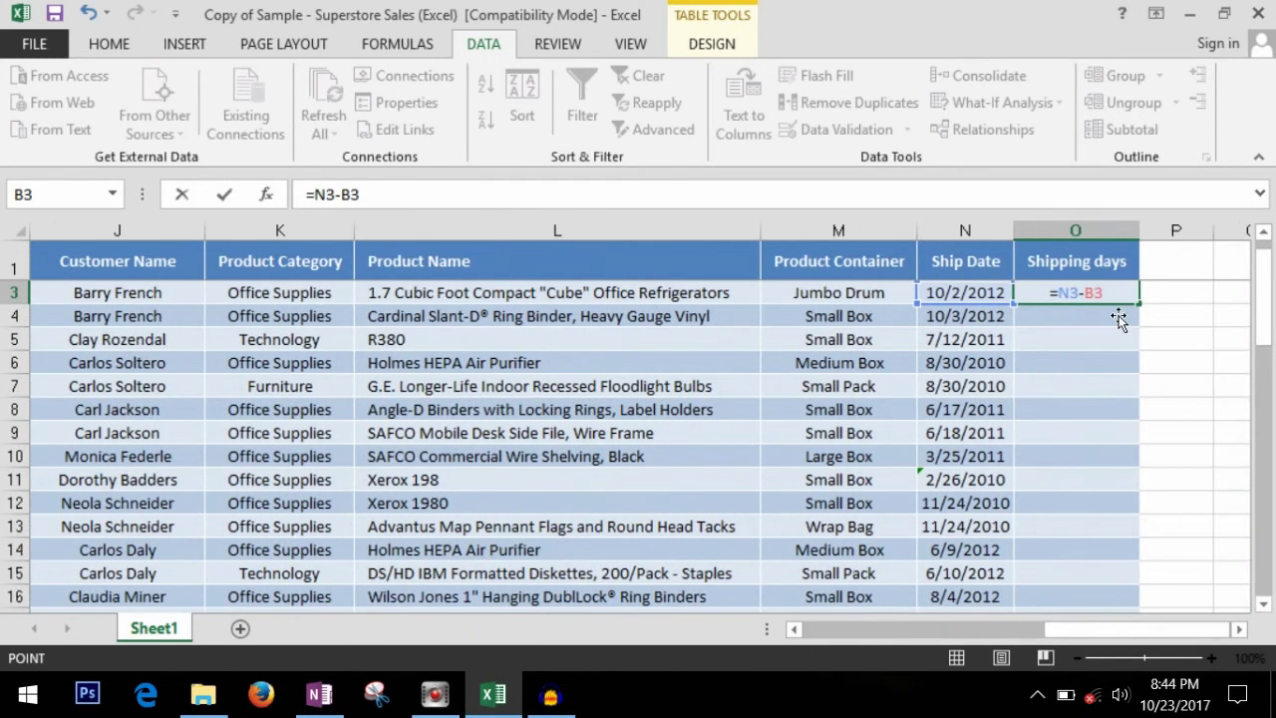
key(Return)
click(1125, 296)
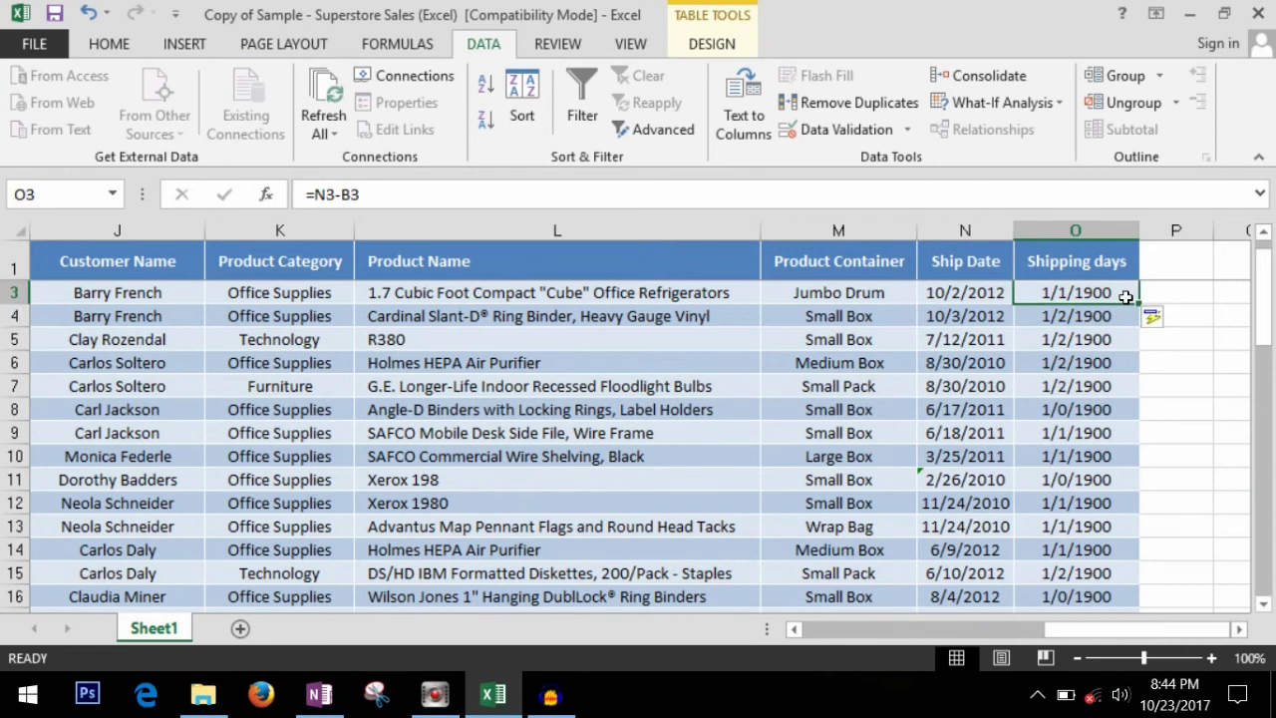
click(1134, 356)
- Format all Shipping days values as Number without decimal places and review them from the table's first row
click(1133, 298)
key(ctrl+shift+Down)
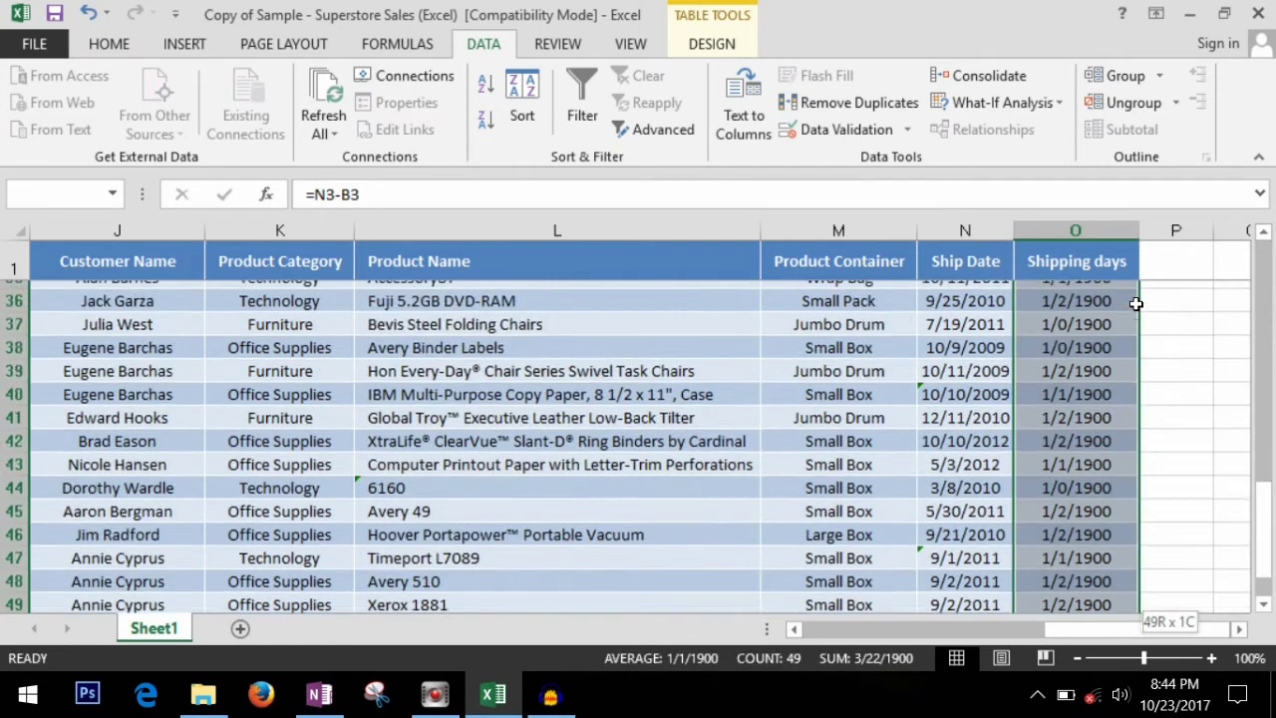
click(100, 46)
click(683, 85)
click(666, 176)
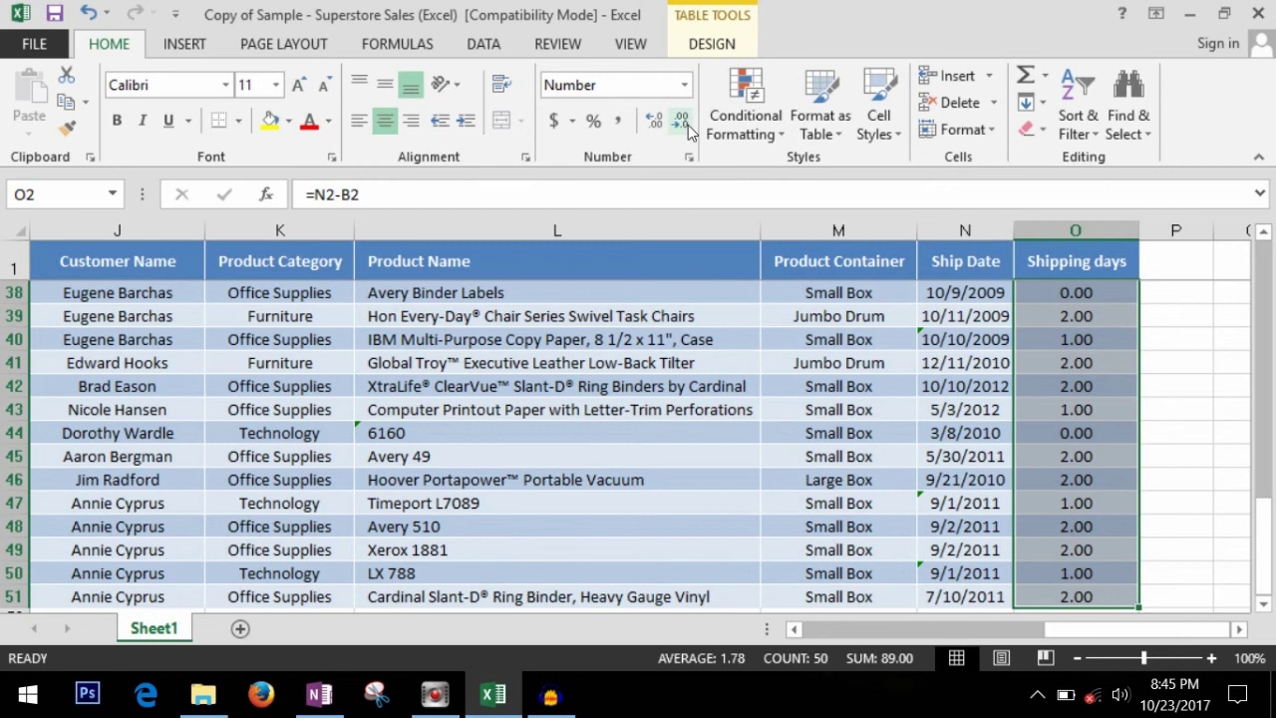
click(681, 119)
click(681, 119)
click(1111, 388)
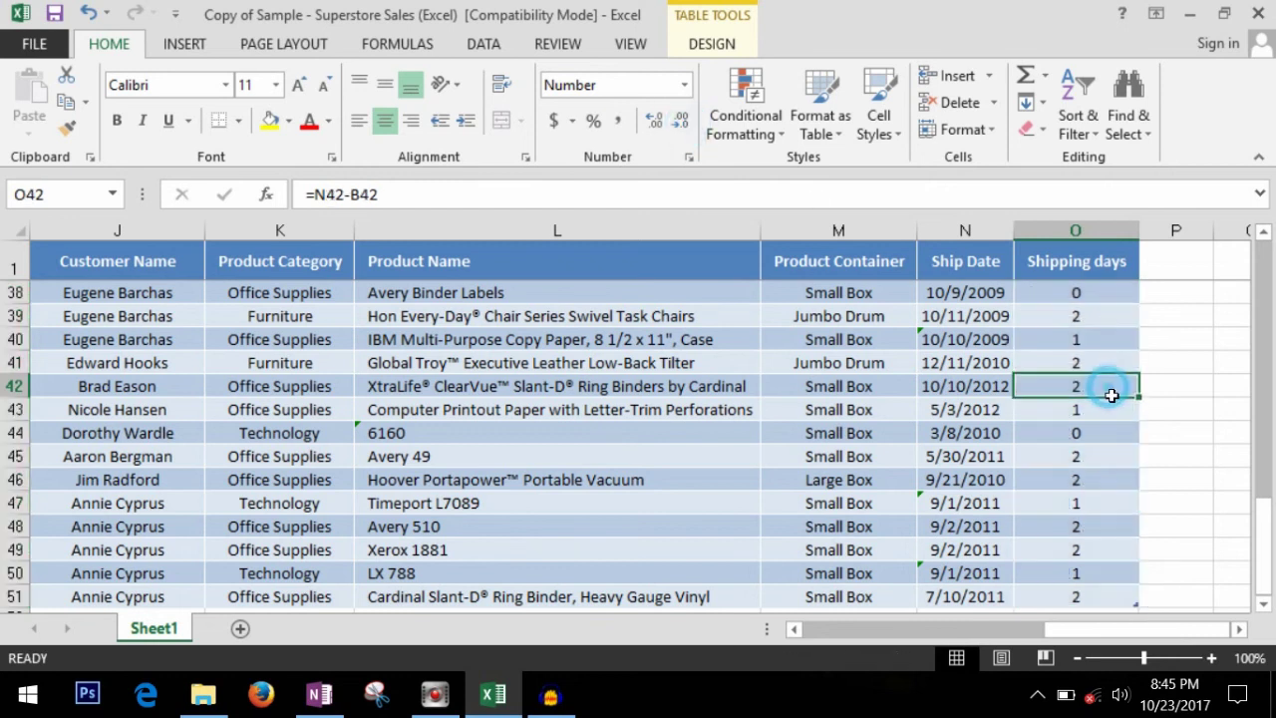
scroll(1110, 390, up, 12)
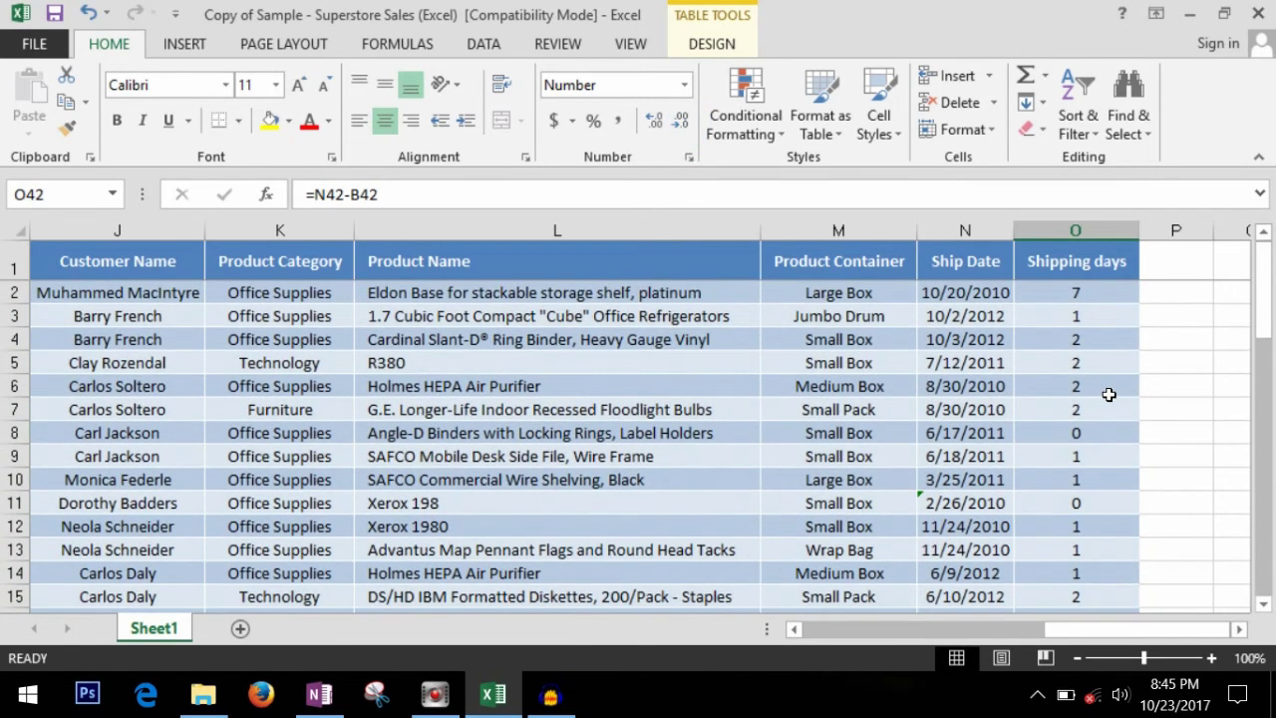
click(1108, 297)
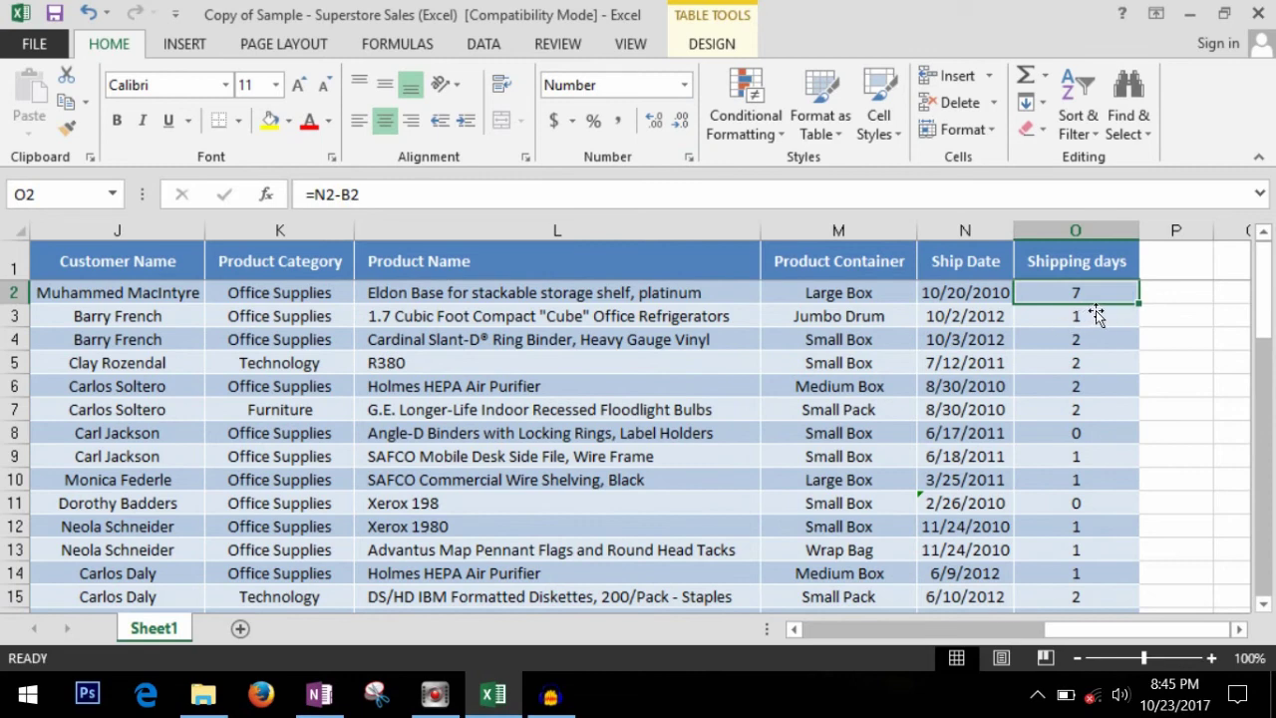
click(1060, 317)
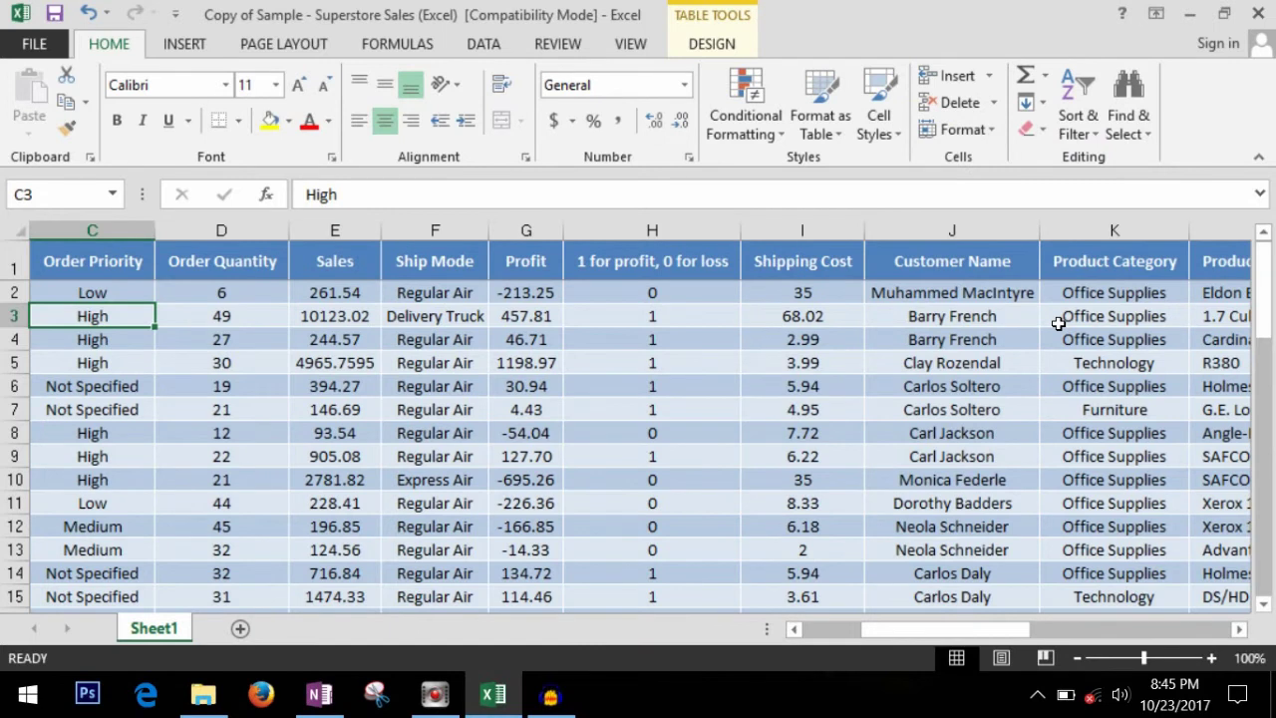
- Look through the Conditional Formatting options, including Icon Sets, and review the "1 for profit, 0 for loss" values
click(743, 117)
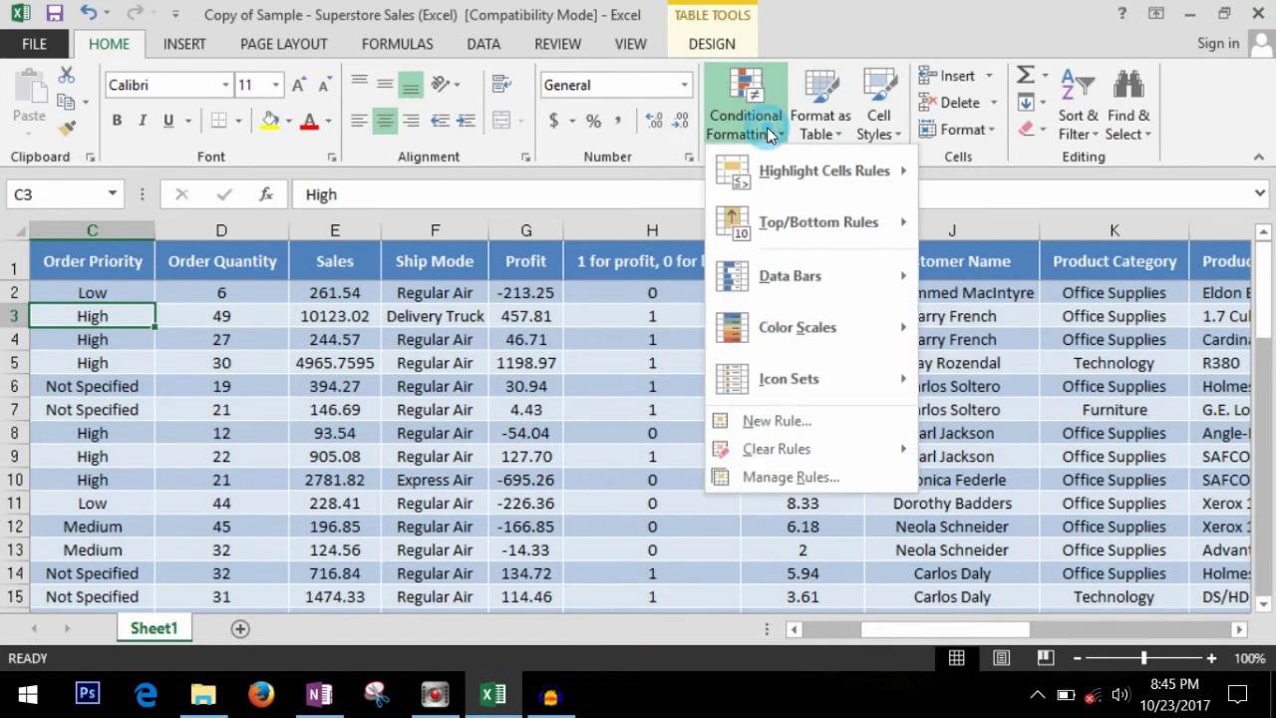
mouse_move(797, 171)
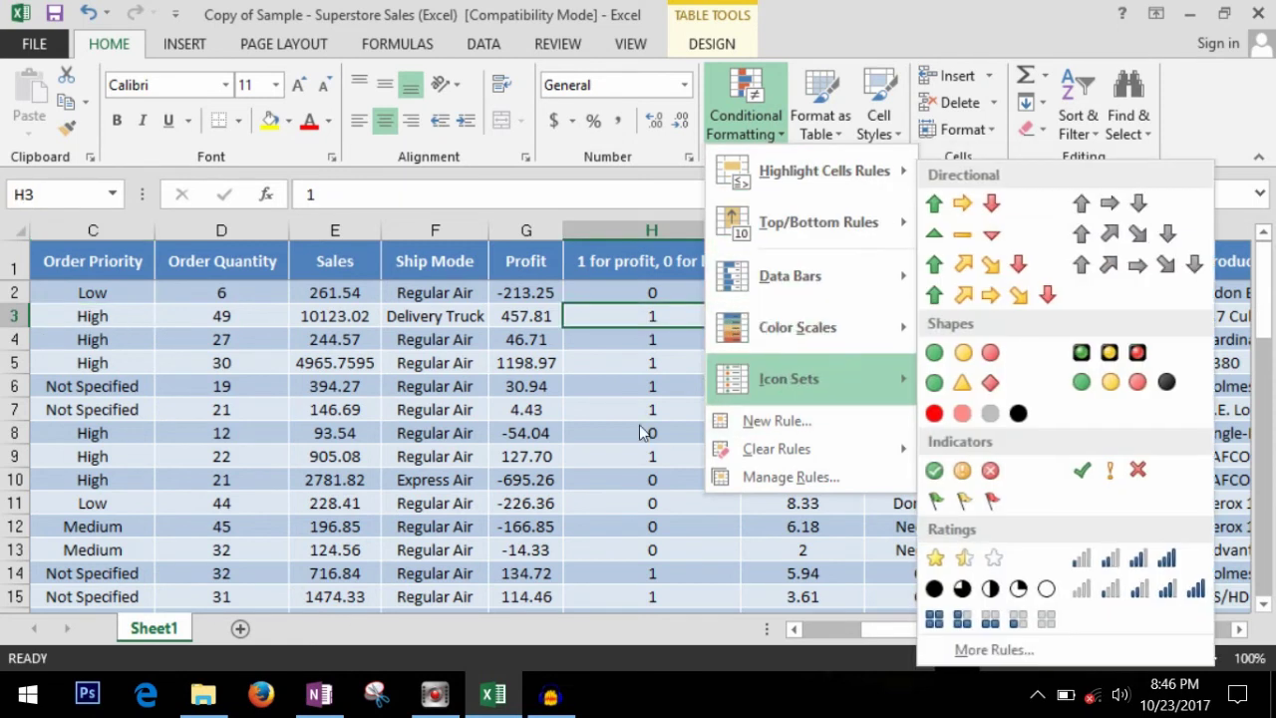
click(639, 424)
click(697, 409)
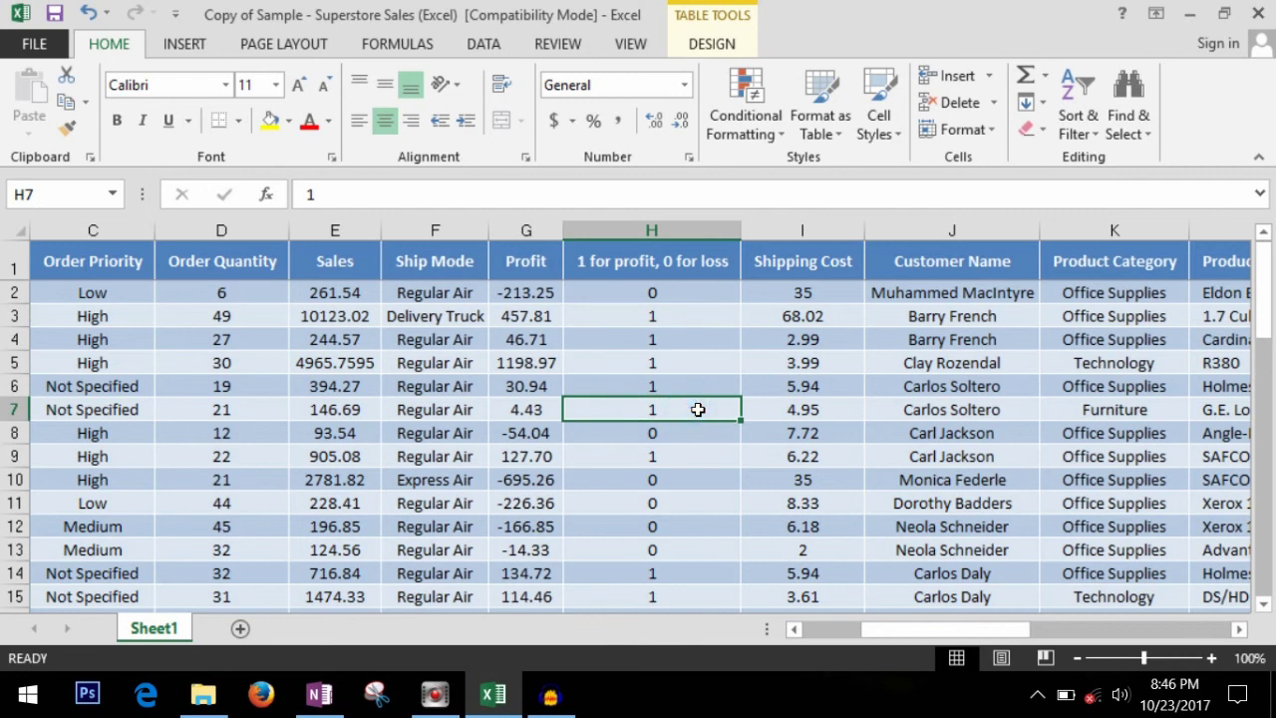
click(699, 345)
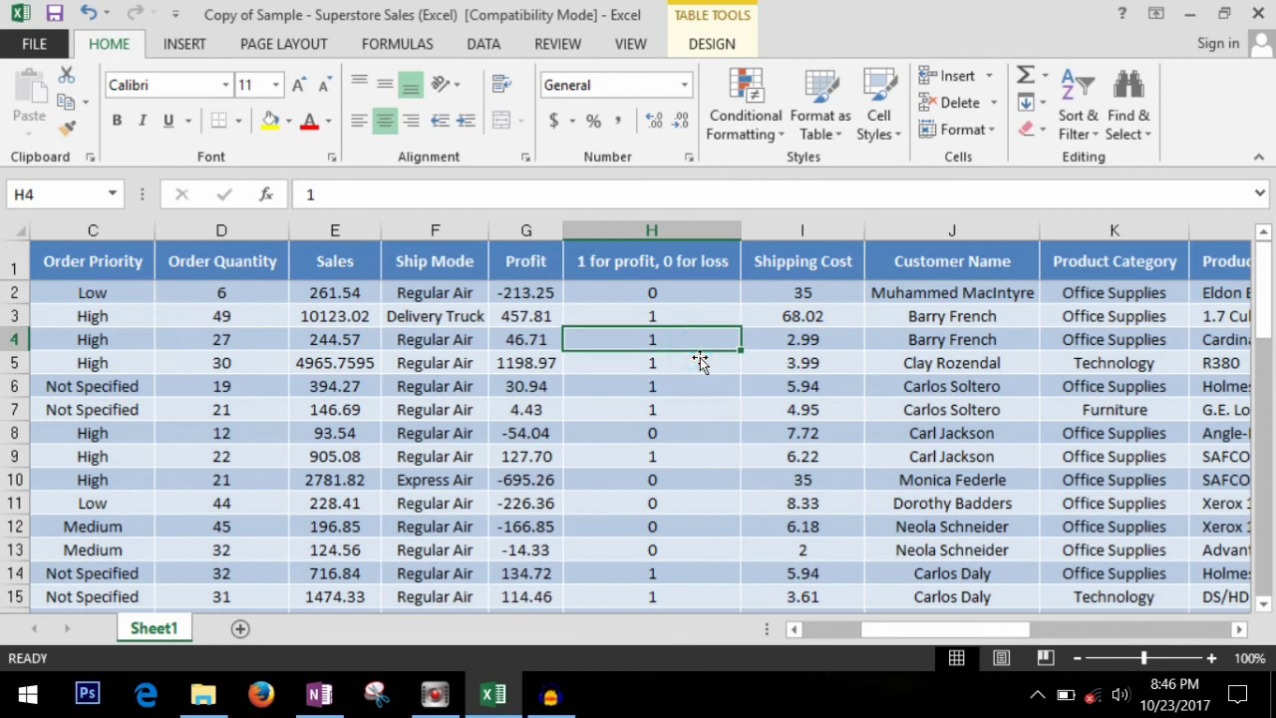